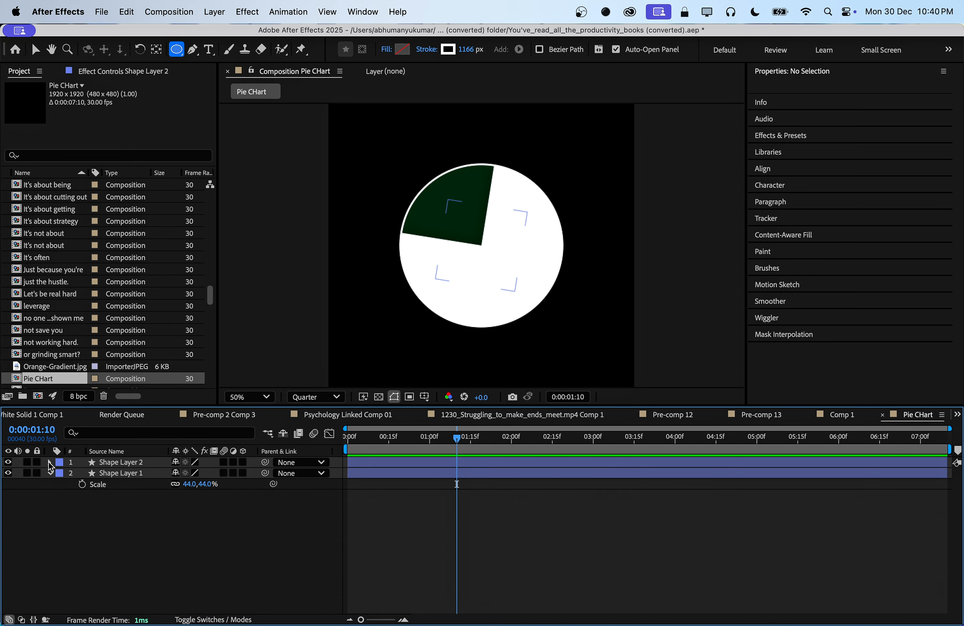
# - Add a null object to the Pie CHart composition and parent Shape Layer 1 and Shape Layer 2 to it
pyautogui.click(128, 535)
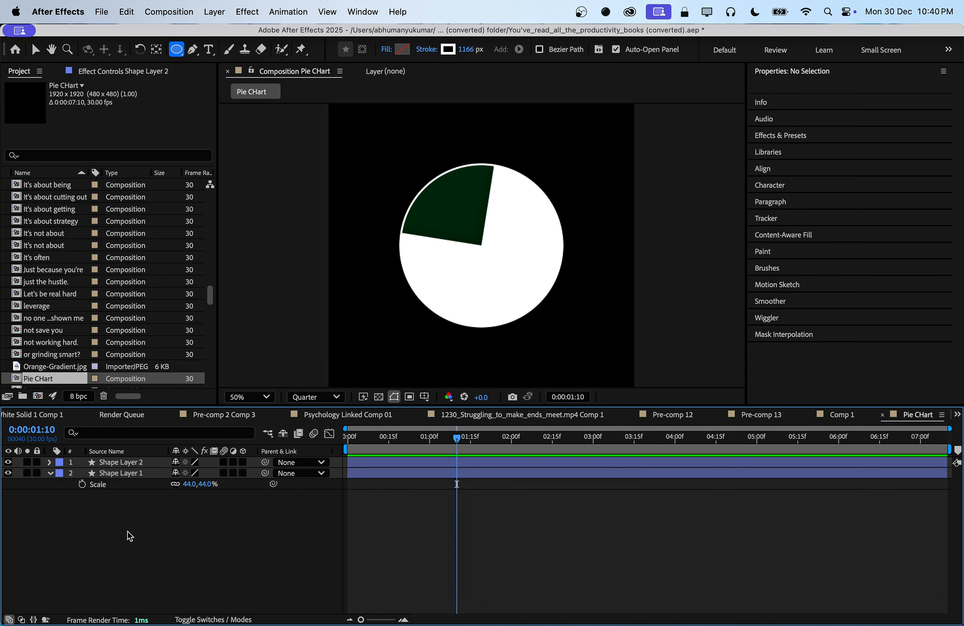
pyautogui.rightClick(143, 543)
pyautogui.moveTo(281, 458)
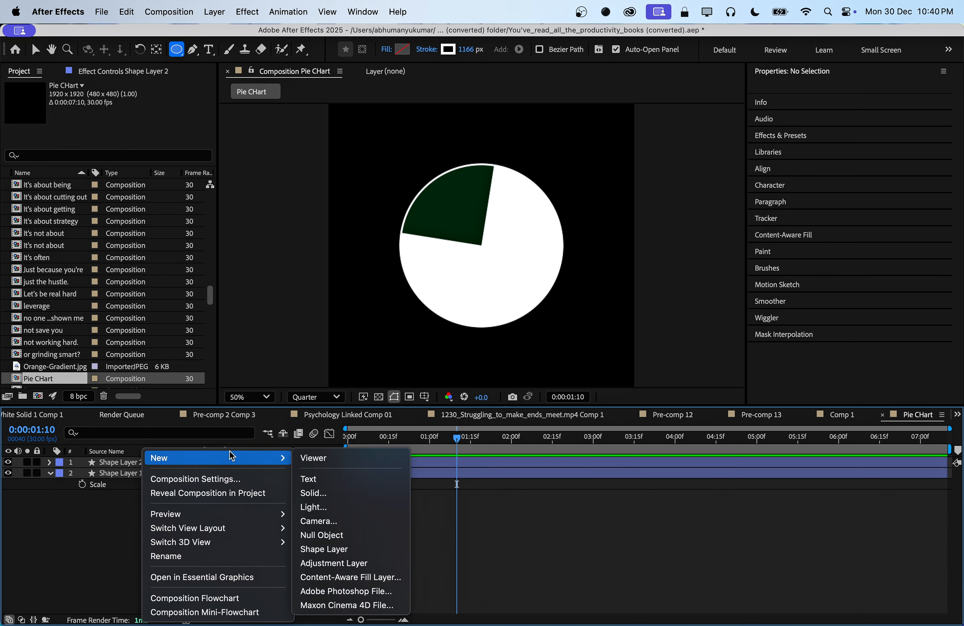
pyautogui.click(357, 535)
pyautogui.click(130, 484)
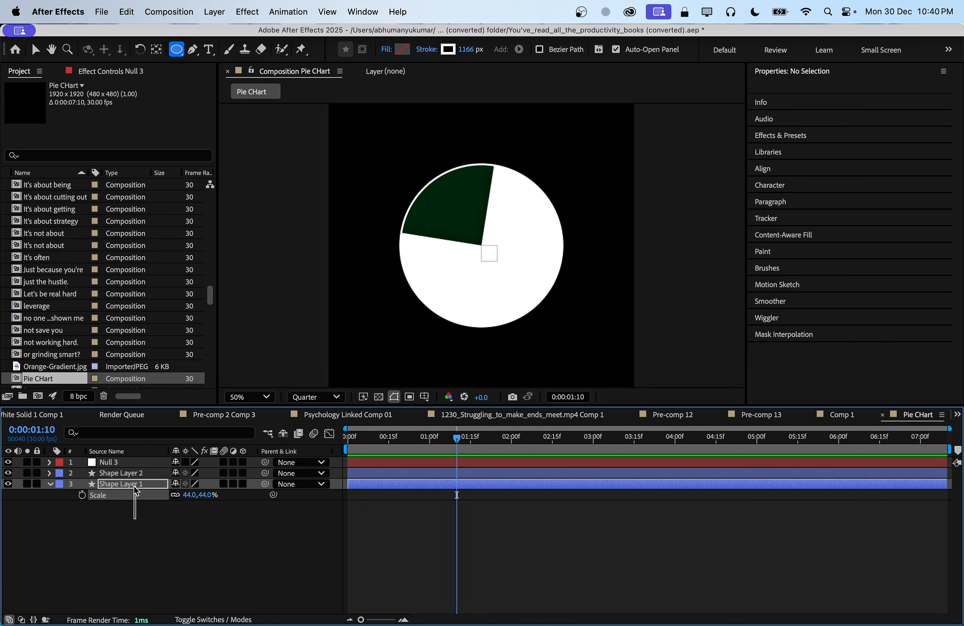
pyautogui.keyDown('shift'); pyautogui.click(159, 474); pyautogui.keyUp('shift')
pyautogui.moveTo(259, 474); pyautogui.dragTo(149, 462)
# - Keyframe the null's scale at 100% at 0:00:01:10 and 169% at the composition's start
pyautogui.press('s')
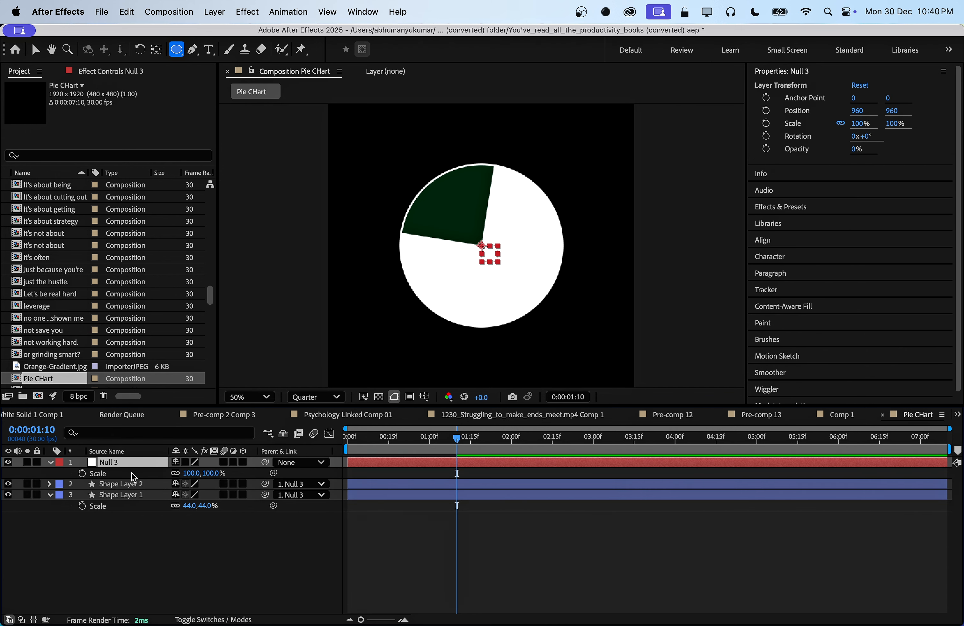
pyautogui.click(82, 473)
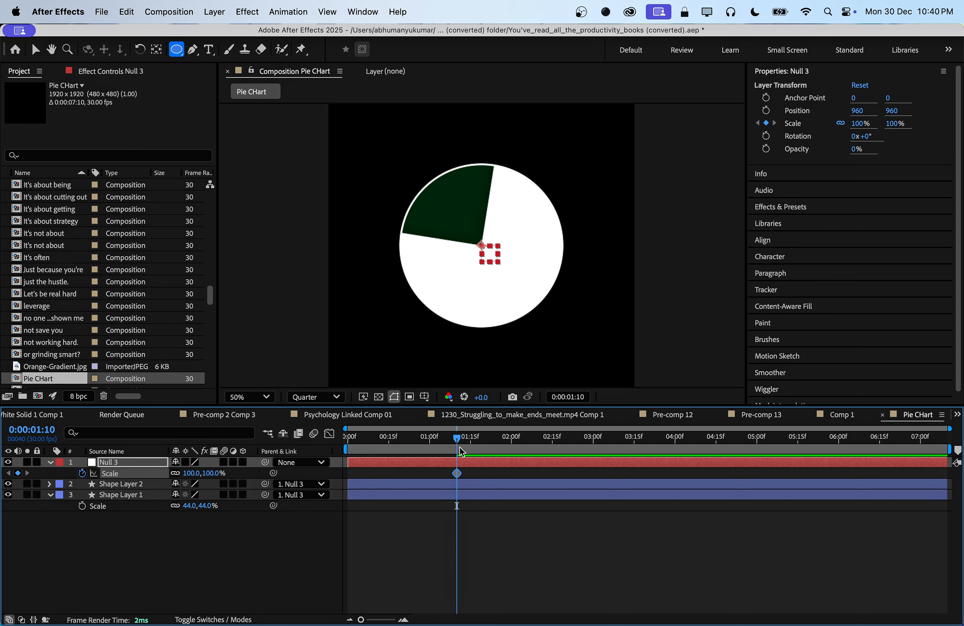
pyautogui.press('Home')
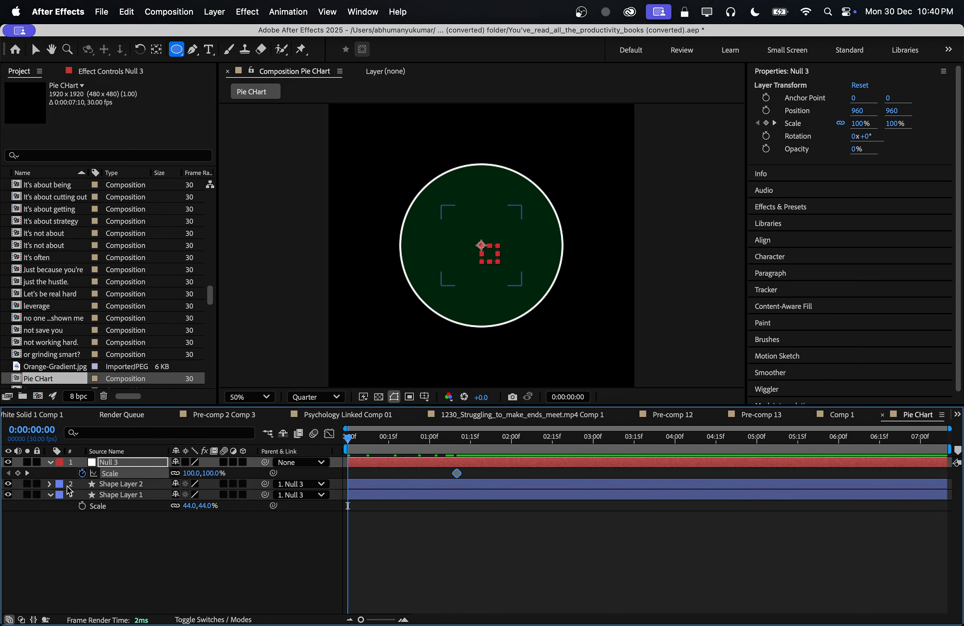
pyautogui.click(17, 474)
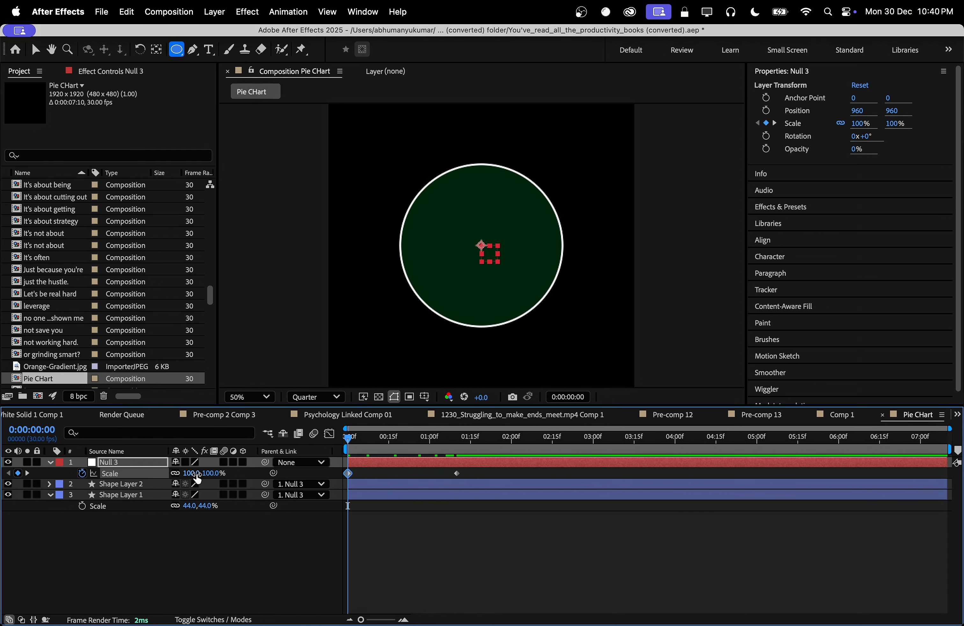
pyautogui.moveTo(197, 474); pyautogui.dragTo(546, 489)
# - Shape the speed graph of the null's scale keyframes so the change peaks near the start and eases gradually into the last keyframe
pyautogui.click(483, 474)
pyautogui.click(457, 474)
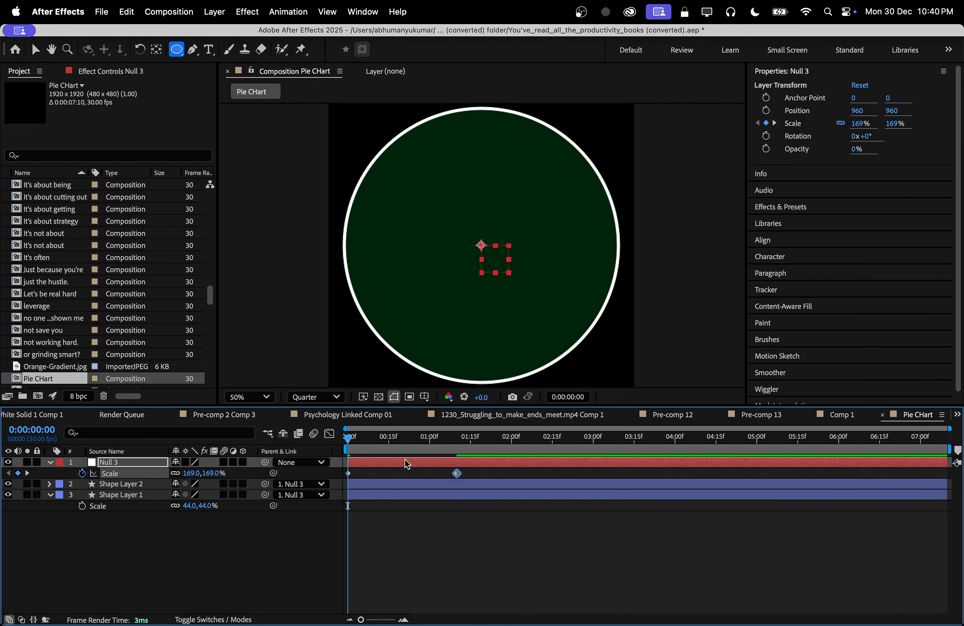
pyautogui.click(330, 433)
pyautogui.moveTo(448, 585); pyautogui.dragTo(378, 468)
# - Preview the pie chart's scale-down animation from the start and return the playhead to frame 0
pyautogui.press('space')
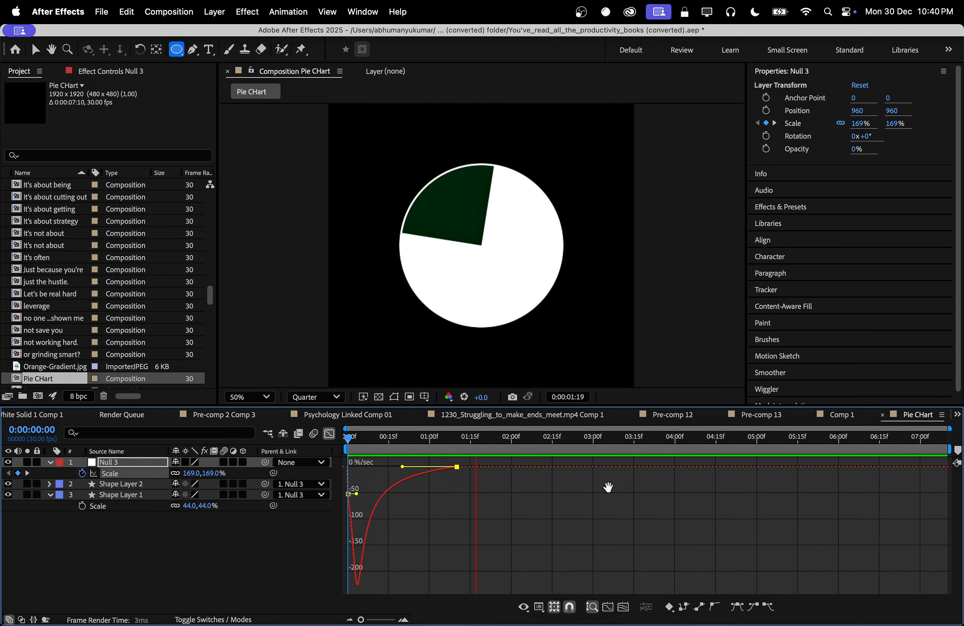
pyautogui.press('space')
pyautogui.moveTo(474, 448); pyautogui.dragTo(29, 509)
pyautogui.press('space')
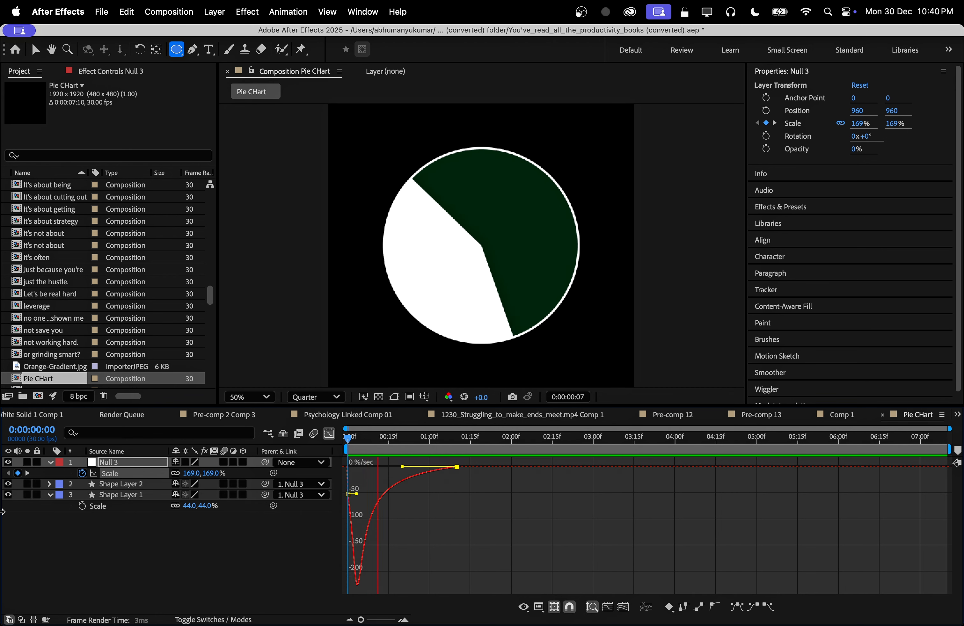
pyautogui.press('space')
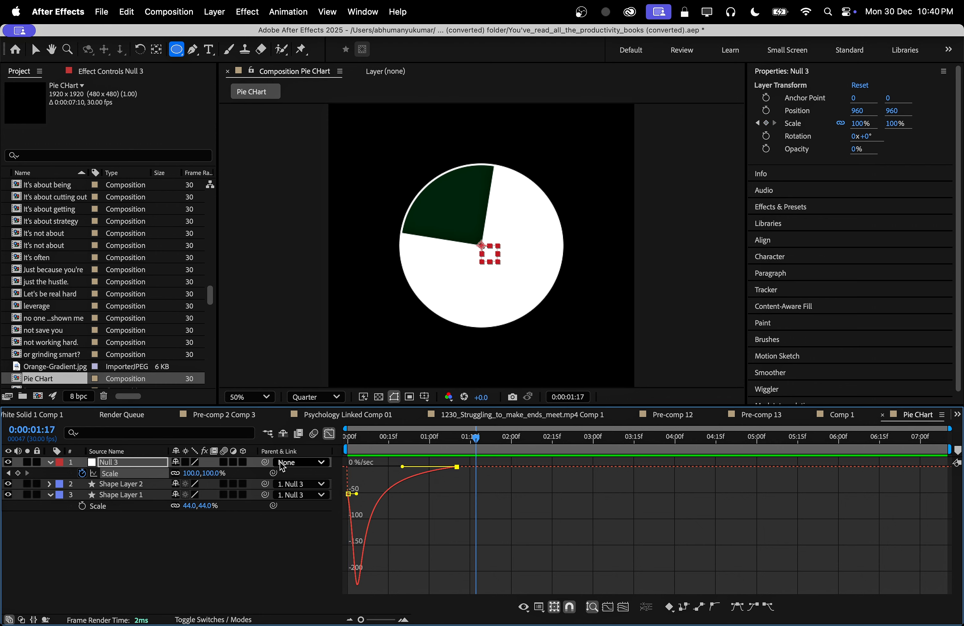
pyautogui.moveTo(489, 443); pyautogui.dragTo(341, 454)
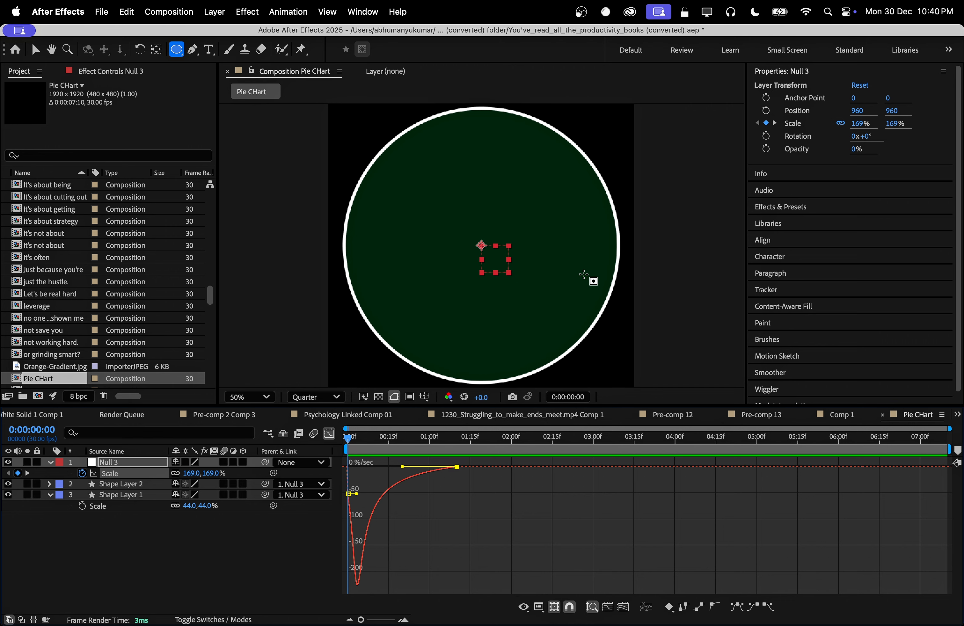
pyautogui.moveTo(349, 443)
pyautogui.mouseDown()
pyautogui.moveTo(383, 440)
pyautogui.moveTo(332, 443)
pyautogui.moveTo(387, 441)
pyautogui.moveTo(338, 443)
pyautogui.mouseUp()
# - Deselect the null, switch to Chrome and open Midjourney's Create page in a new tab
pyautogui.click(195, 565)
pyautogui.moveTo(224, 620)
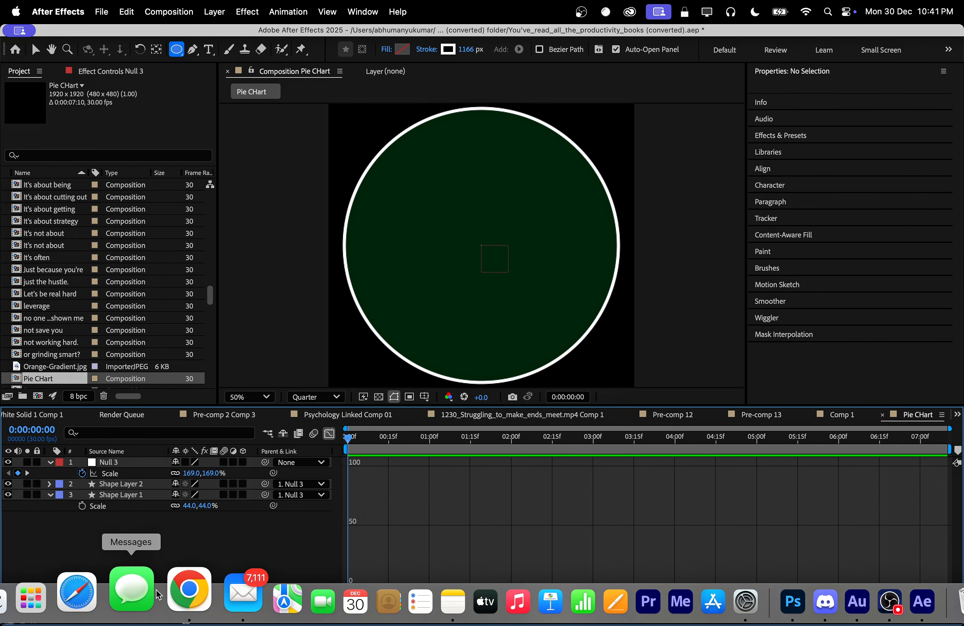
pyautogui.click(222, 601)
pyautogui.press('super+t')
pyautogui.write('mid')
pyautogui.press('Return')
pyautogui.click(190, 257)
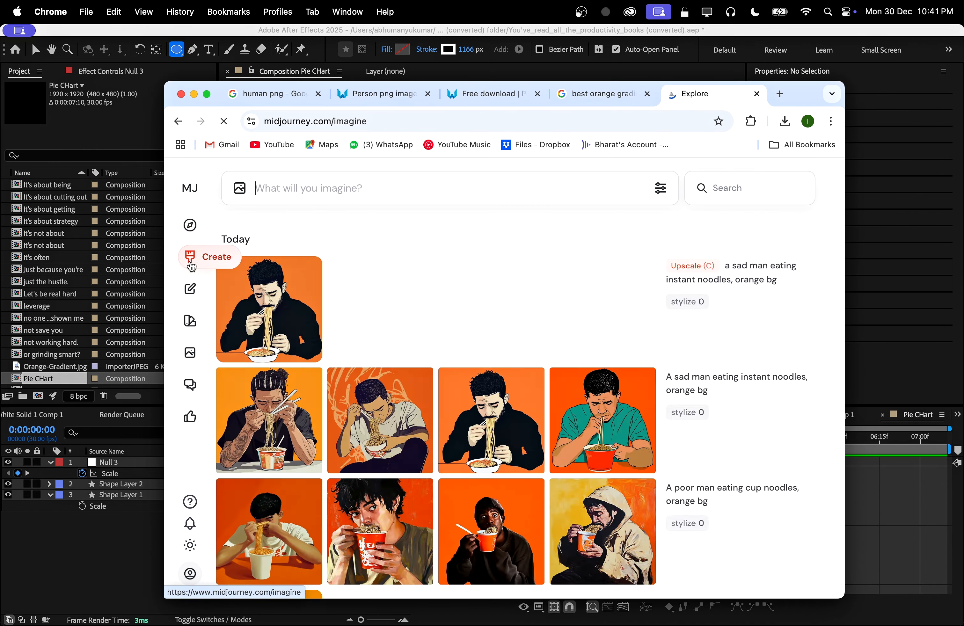
# - Download the four "A sad man eating instant noodles, orange bg" images and the first two "A poor man eating cup noodles, orange bg" images
pyautogui.scroll(-3, 353, 373)
pyautogui.click(353, 374)
pyautogui.click(730, 231)
pyautogui.press('Return')
pyautogui.click(725, 464)
pyautogui.press('Right')
pyautogui.click(730, 231)
pyautogui.click(741, 464)
pyautogui.press('Right')
pyautogui.click(730, 231)
pyautogui.press('Right')
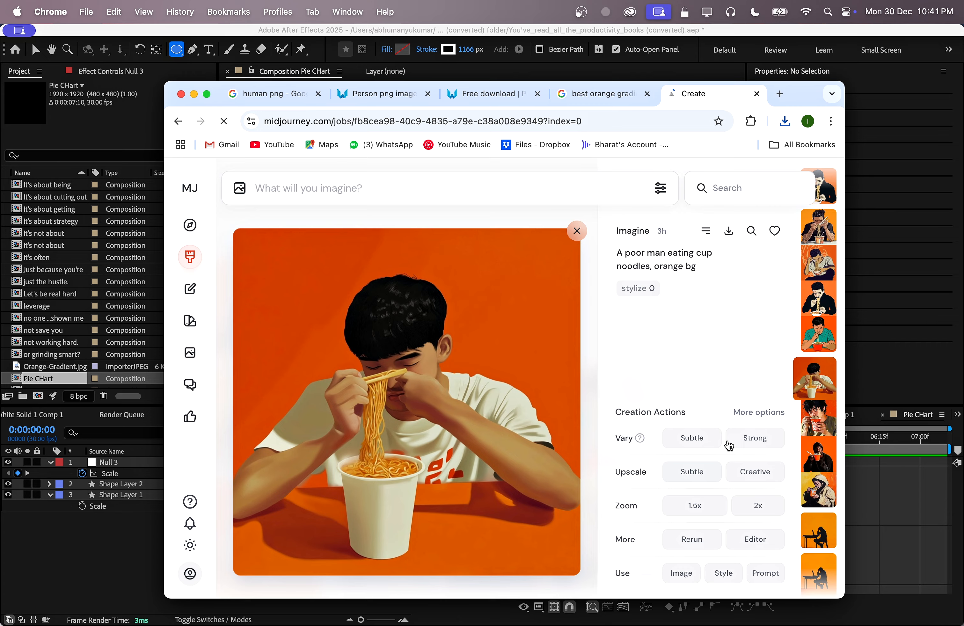
pyautogui.press('Right')
pyautogui.click(728, 232)
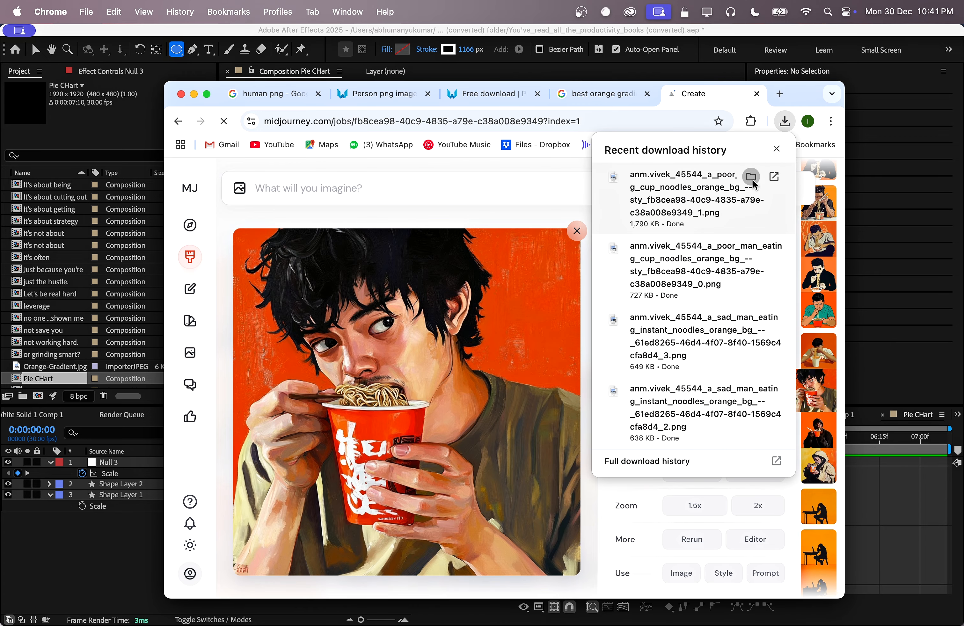
# - Show the downloads in their folder and select the six newest noodle images
pyautogui.click(745, 177)
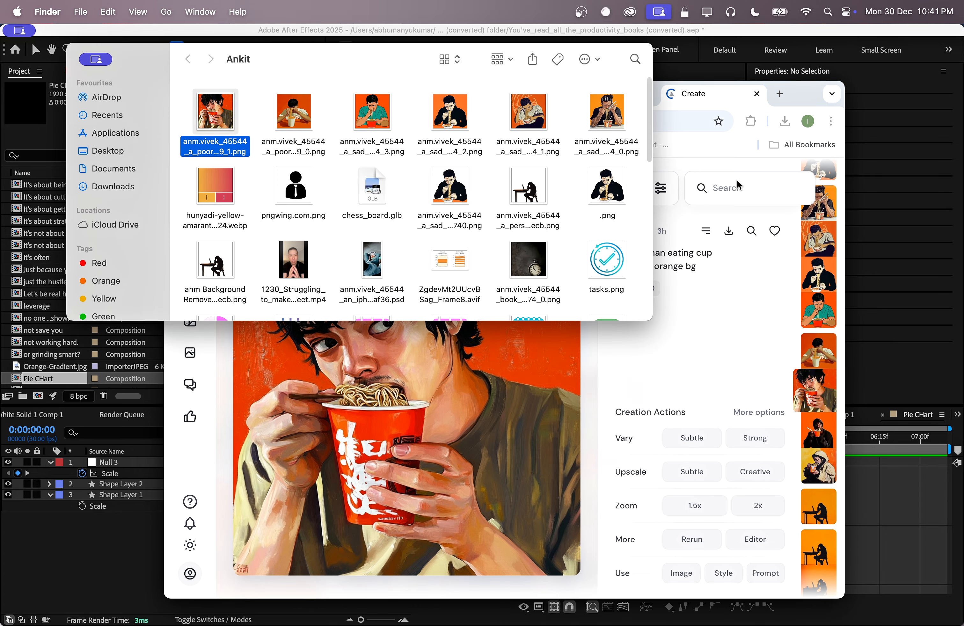
pyautogui.click(608, 124)
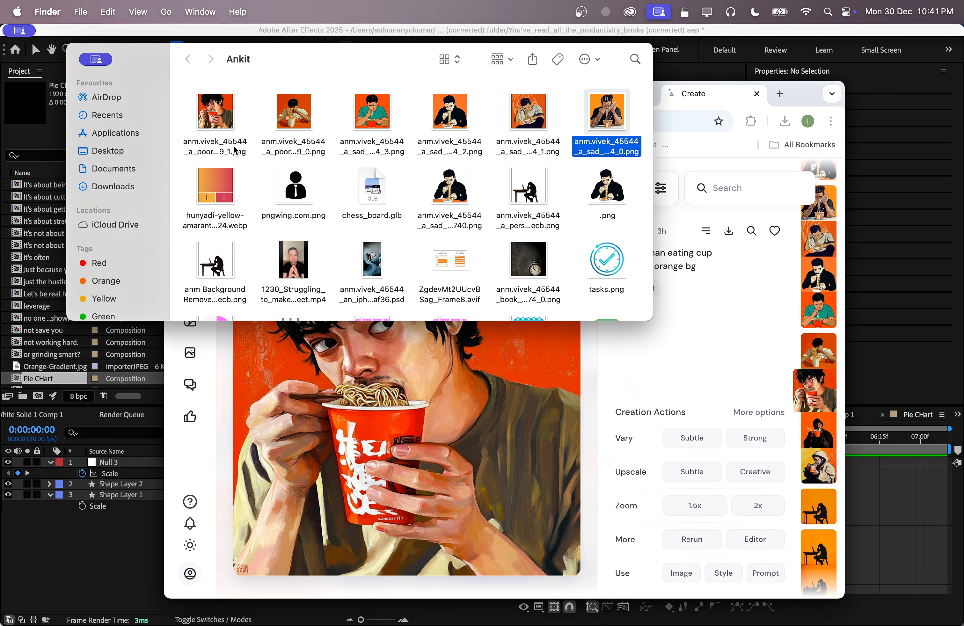
pyautogui.keyDown('super'); pyautogui.click(207, 121); pyautogui.keyUp('super')
pyautogui.moveTo(185, 115); pyautogui.dragTo(536, 128)
# - Look through the whole download folder and add the Twitter-founders .webp image to the selection
pyautogui.scroll(-5, 443, 231)
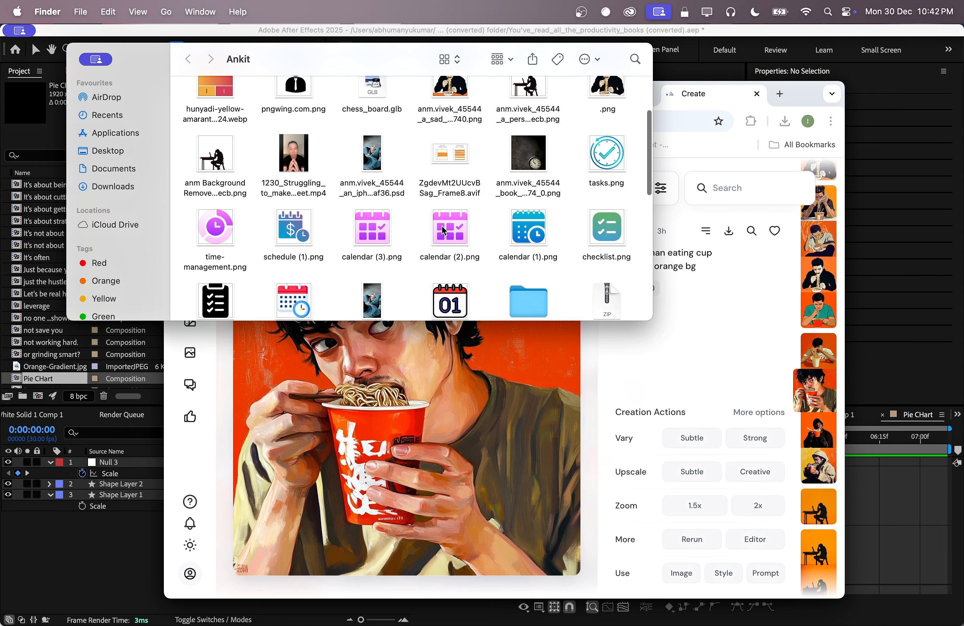
pyautogui.scroll(-3, 444, 231)
pyautogui.scroll(10, 442, 264)
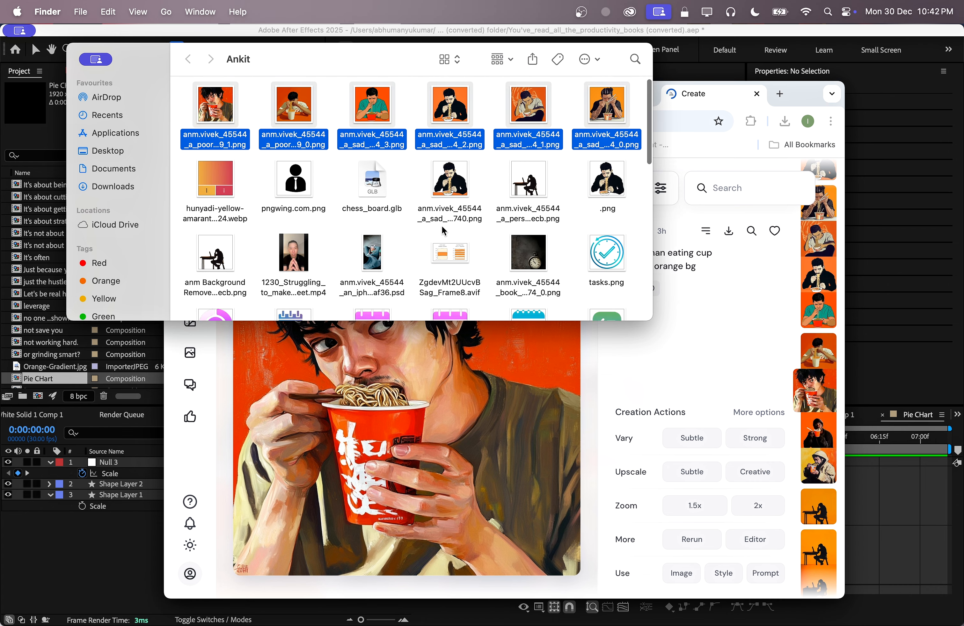
pyautogui.scroll(-3, 286, 256)
pyautogui.scroll(-8, 285, 256)
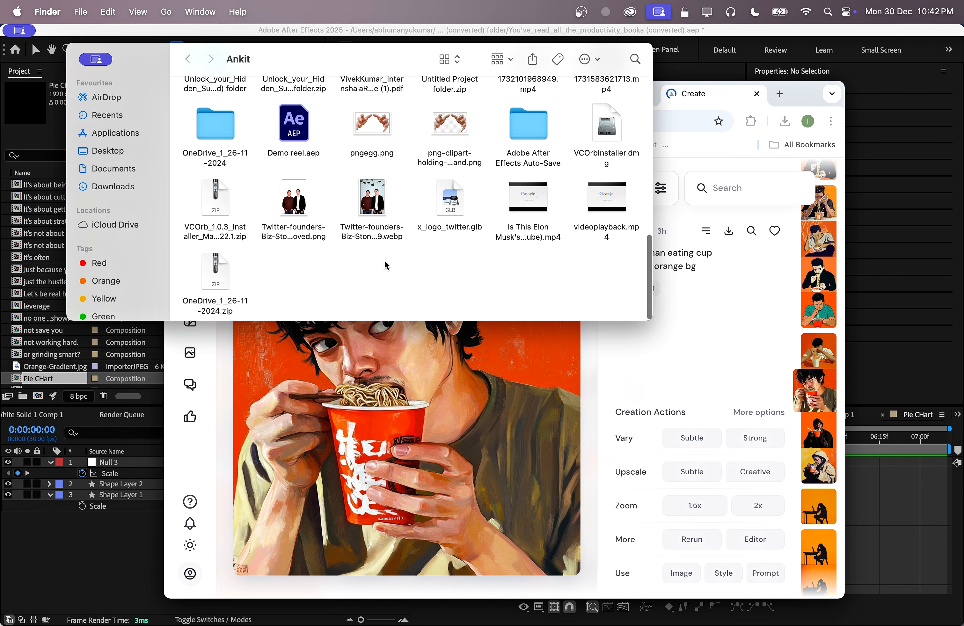
pyautogui.click(372, 209)
pyautogui.scroll(10, 496, 223)
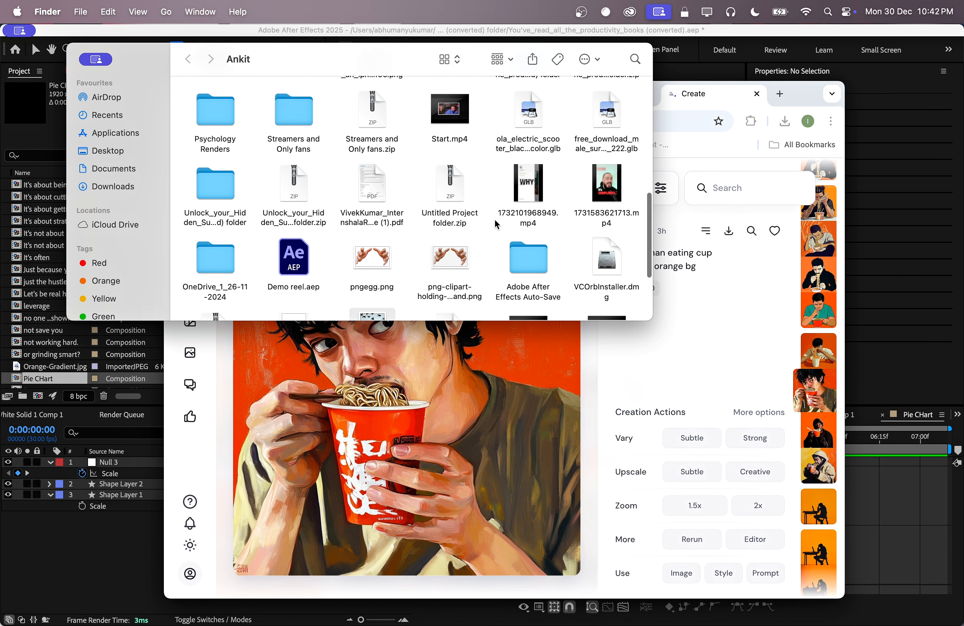
pyautogui.scroll(-2, 496, 224)
pyautogui.scroll(5, 496, 223)
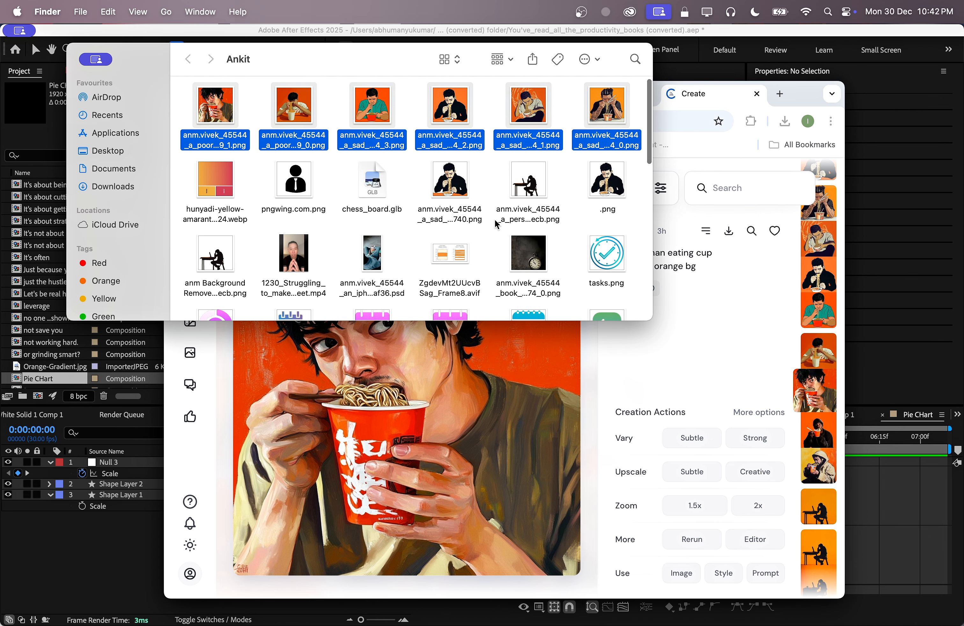
# - Add the older noodle-eater, desk-figure, iPhone PSD and book images to the selection and place all selected files in the After Effects Pie CHart timeline
pyautogui.keyDown('super'); pyautogui.click(446, 189); pyautogui.keyUp('super')
pyautogui.keyDown('super'); pyautogui.click(539, 203); pyautogui.keyUp('super')
pyautogui.keyDown('super'); pyautogui.click(607, 189); pyautogui.keyUp('super')
pyautogui.scroll(-3, 279, 212)
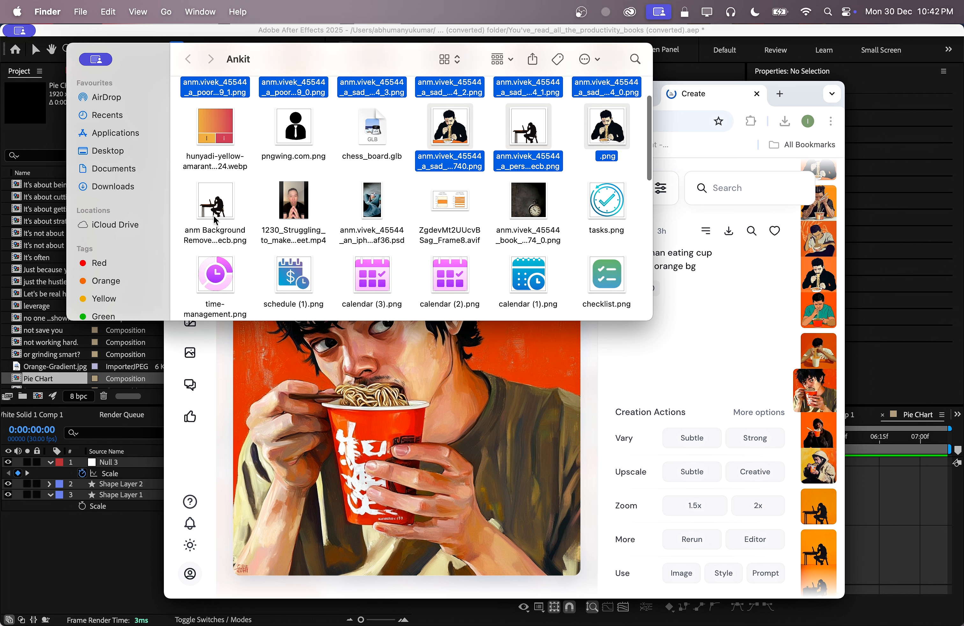
pyautogui.keyDown('super'); pyautogui.click(216, 219); pyautogui.keyUp('super')
pyautogui.scroll(3, 370, 205)
pyautogui.scroll(-3, 370, 207)
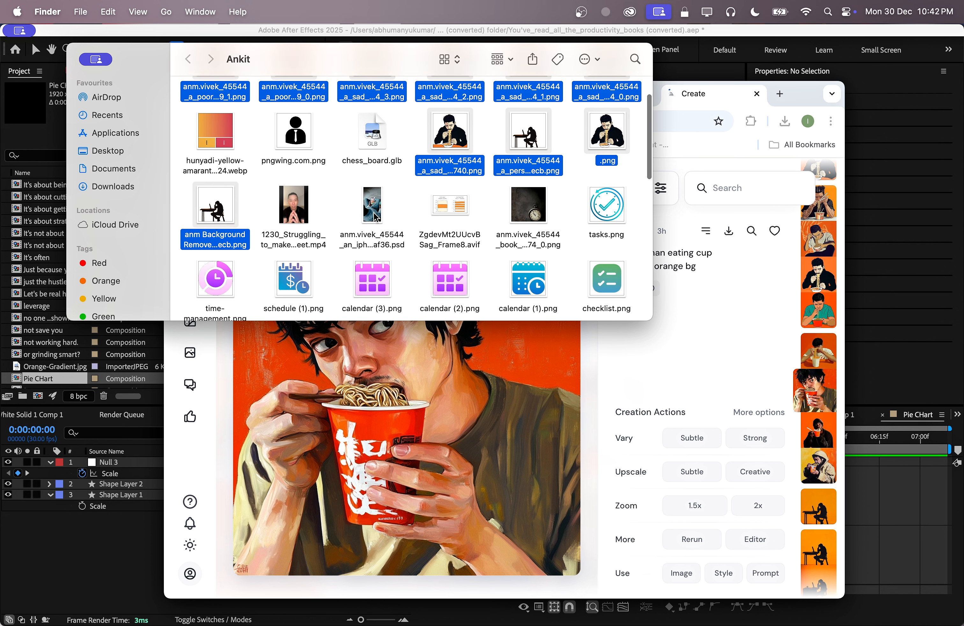
pyautogui.keyDown('super'); pyautogui.click(368, 212); pyautogui.keyUp('super')
pyautogui.keyDown('super'); pyautogui.click(519, 210); pyautogui.keyUp('super')
pyautogui.scroll(3, 340, 179)
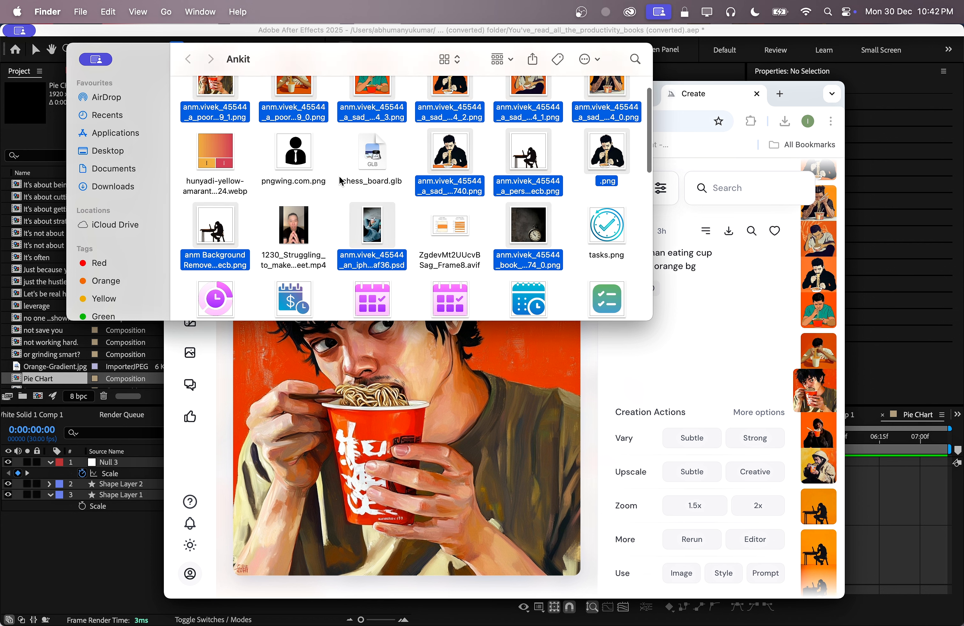
pyautogui.moveTo(215, 116); pyautogui.dragTo(85, 533)
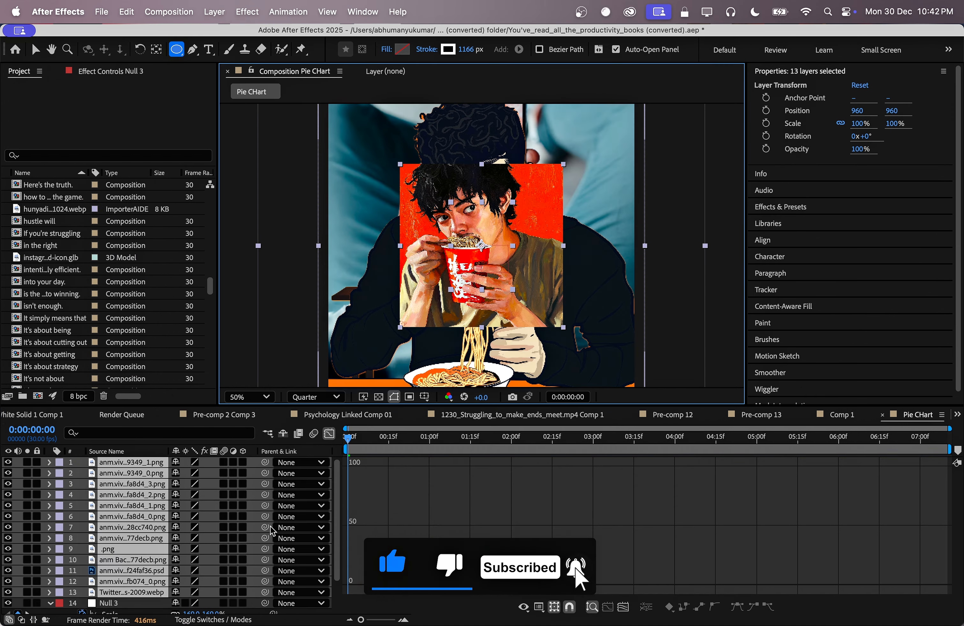
# - Try flipping all imported image layers horizontally, and undo the flip
pyautogui.rightClick(126, 487)
pyautogui.moveTo(220, 289)
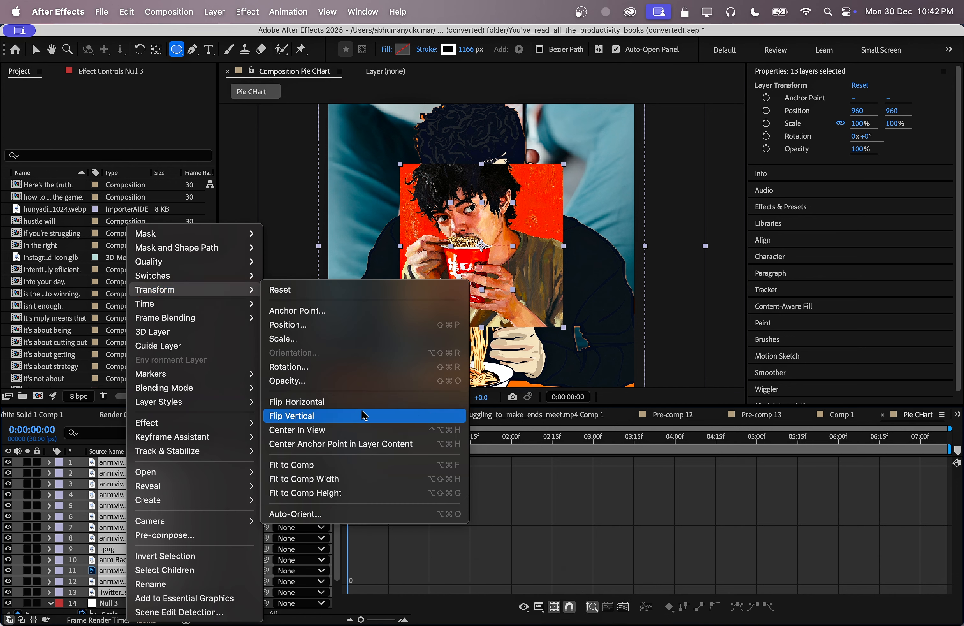
pyautogui.click(347, 401)
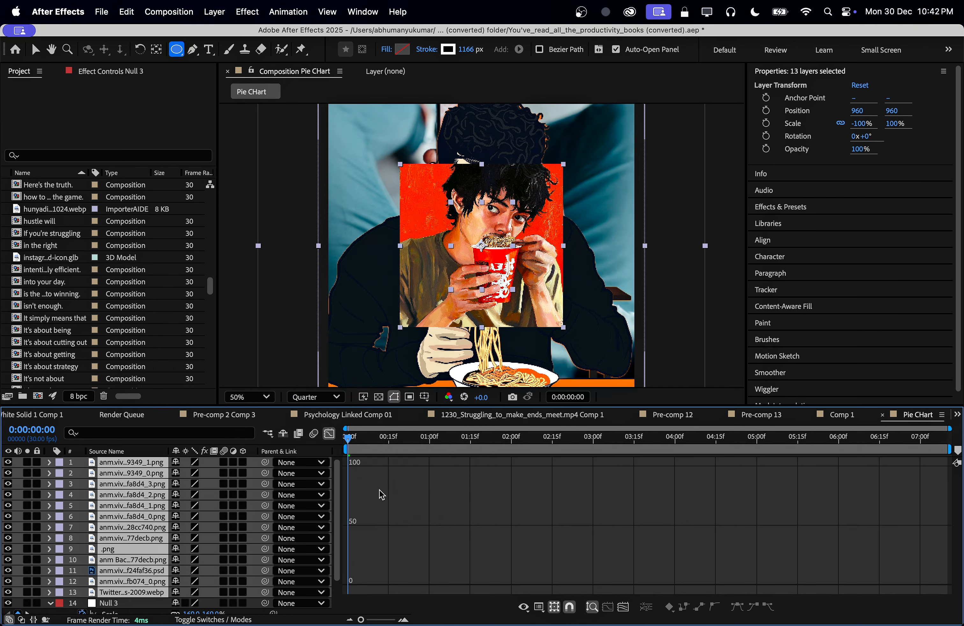
pyautogui.press('super+z')
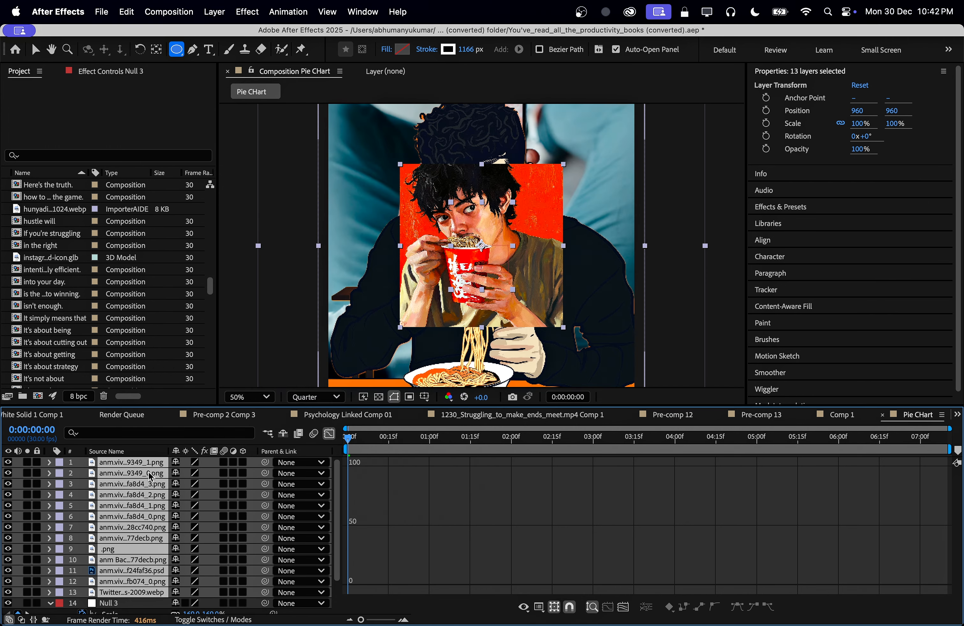
# - Fit all imported image layers to the composition's width
pyautogui.rightClick(151, 476)
pyautogui.moveTo(252, 289)
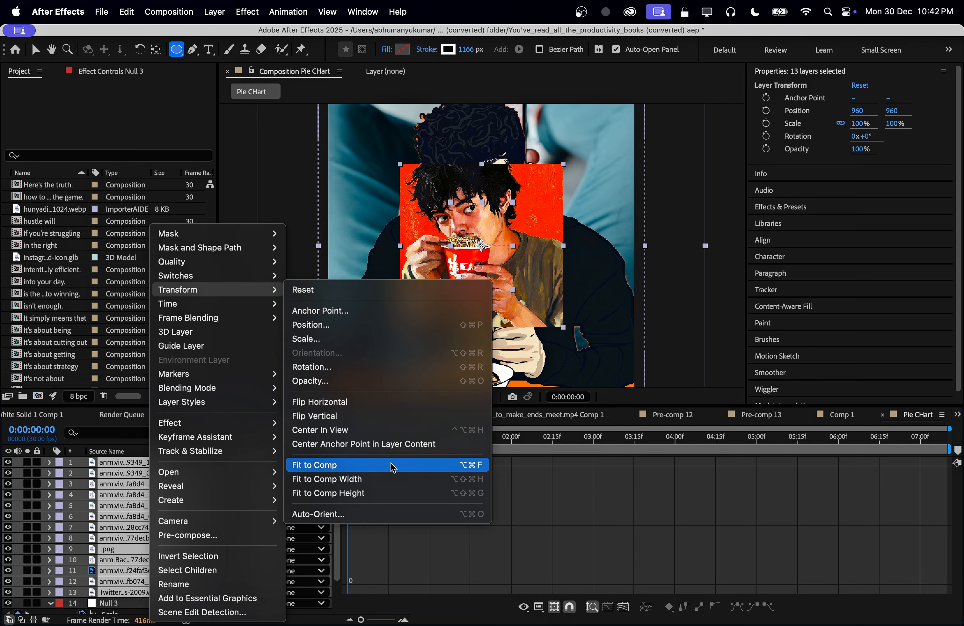
pyautogui.click(410, 479)
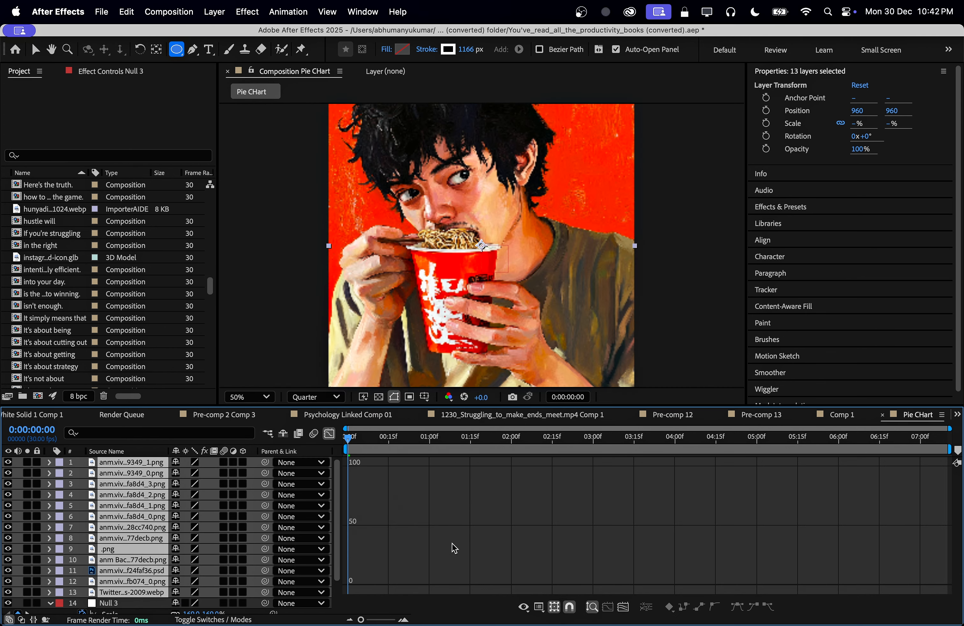
# - Switch the timeline from the graph editor back to layer bars, deselect the image layers and add a new null object to the composition
pyautogui.click(328, 435)
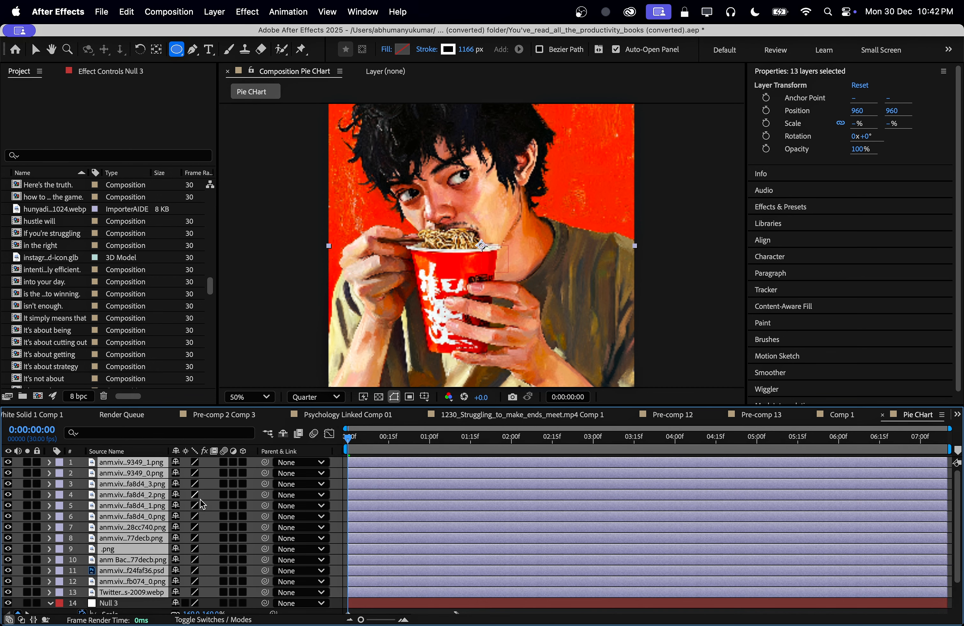
pyautogui.press('F2')
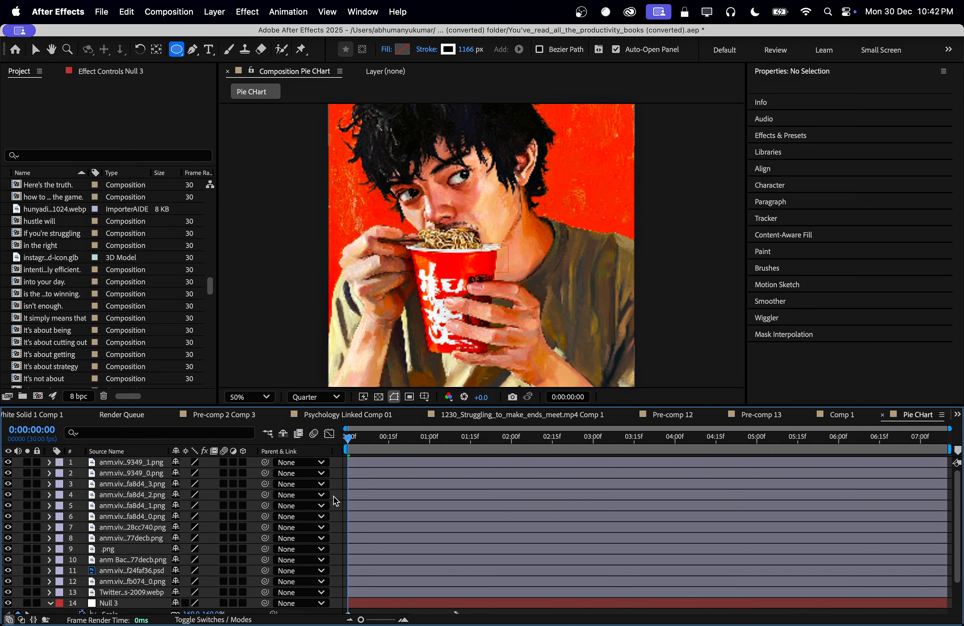
pyautogui.rightClick(338, 493)
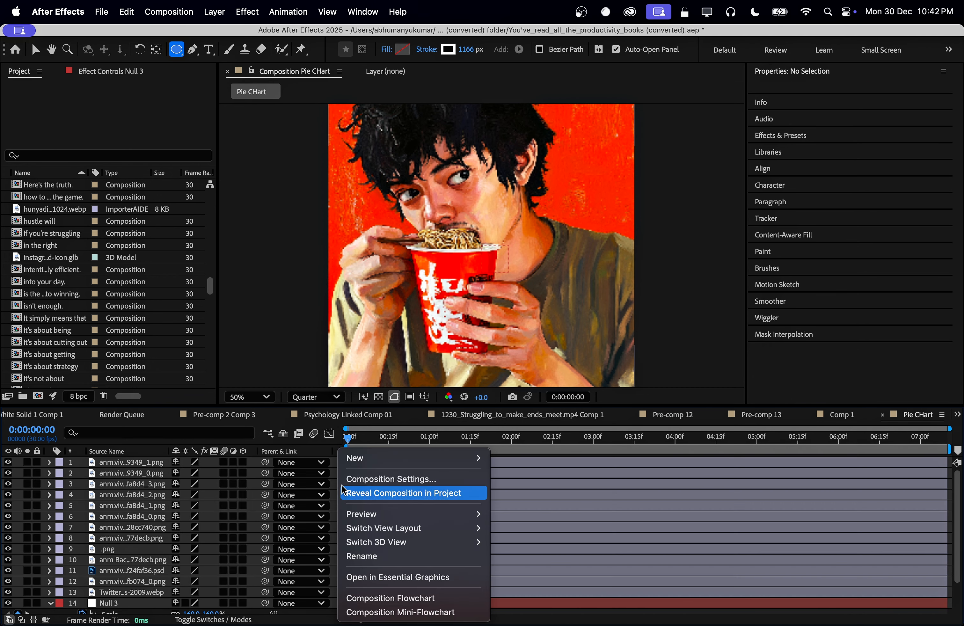
pyautogui.moveTo(389, 459)
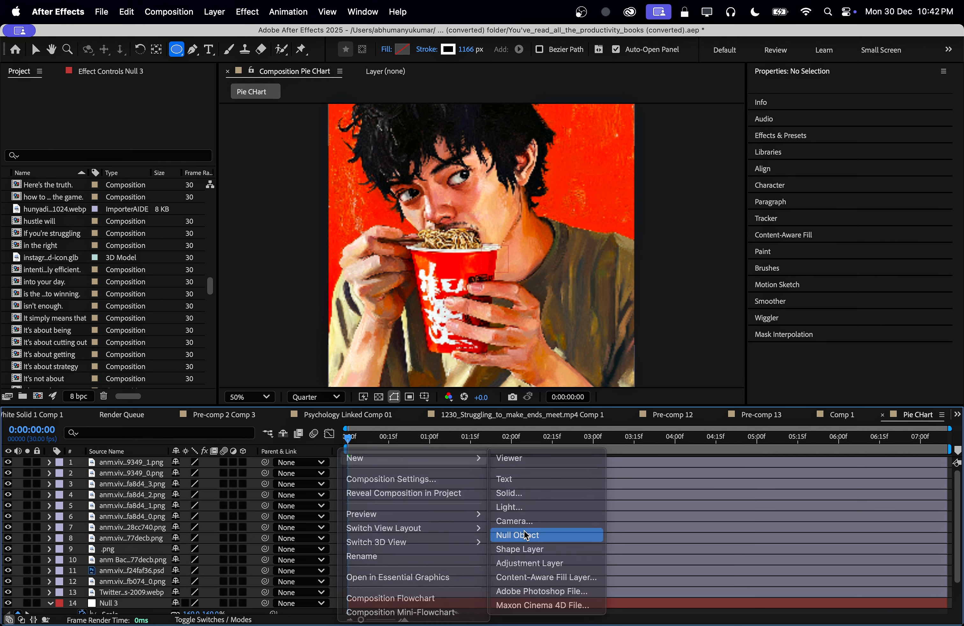
pyautogui.click(526, 536)
# - Select all the image layers between the two nulls and parent them to Null 4
pyautogui.click(159, 474)
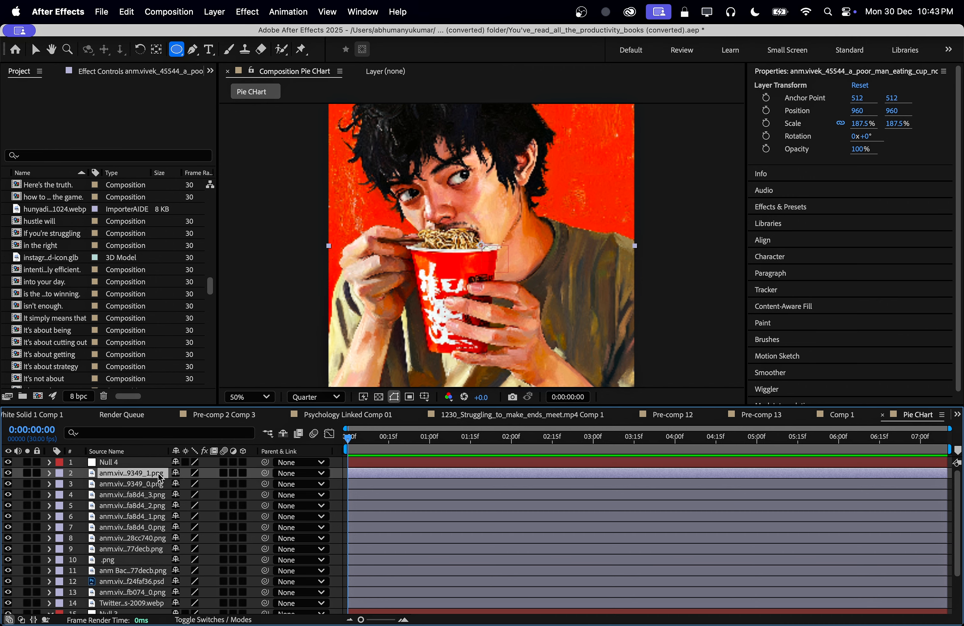
pyautogui.scroll(-3, 159, 475)
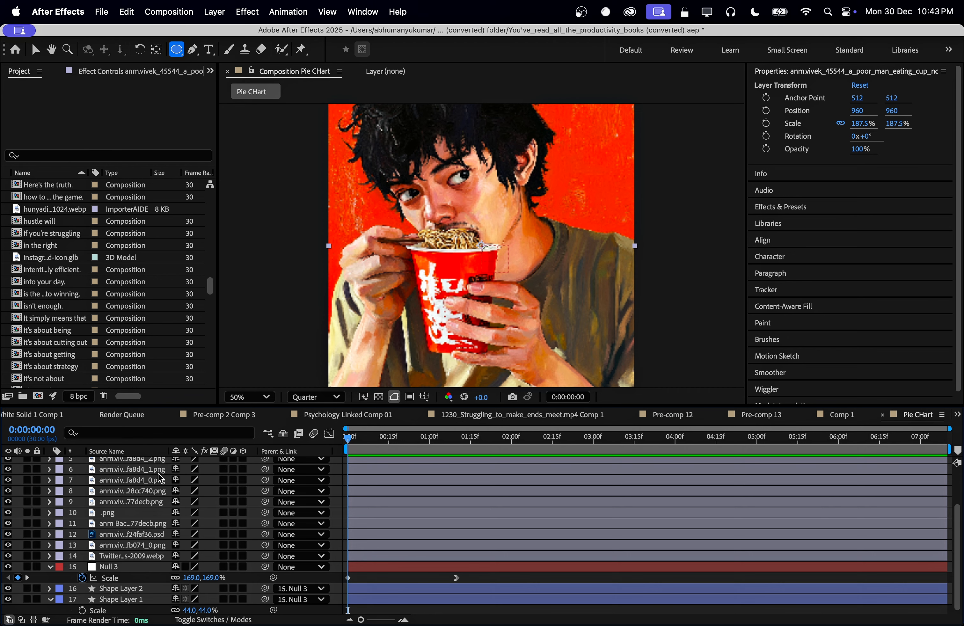
pyautogui.scroll(-1, 158, 473)
pyautogui.keyDown('shift'); pyautogui.click(128, 555); pyautogui.keyUp('shift')
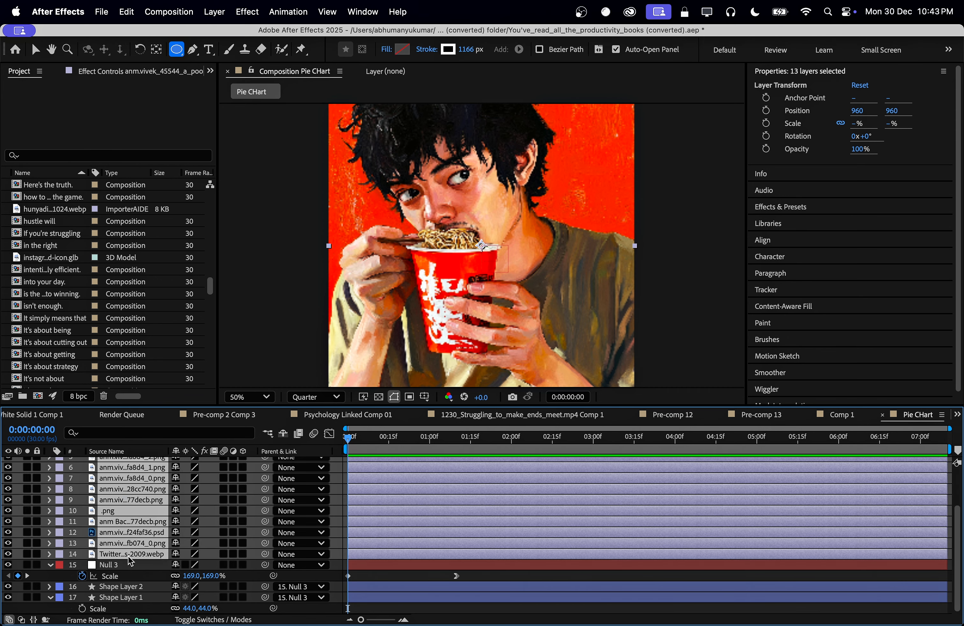
pyautogui.scroll(3, 128, 556)
pyautogui.moveTo(268, 480); pyautogui.dragTo(128, 463)
# - Reveal the scale of Null 4 and reduce it to 89% so the images shrink towards the circle's size
pyautogui.click(127, 463)
pyautogui.press('s')
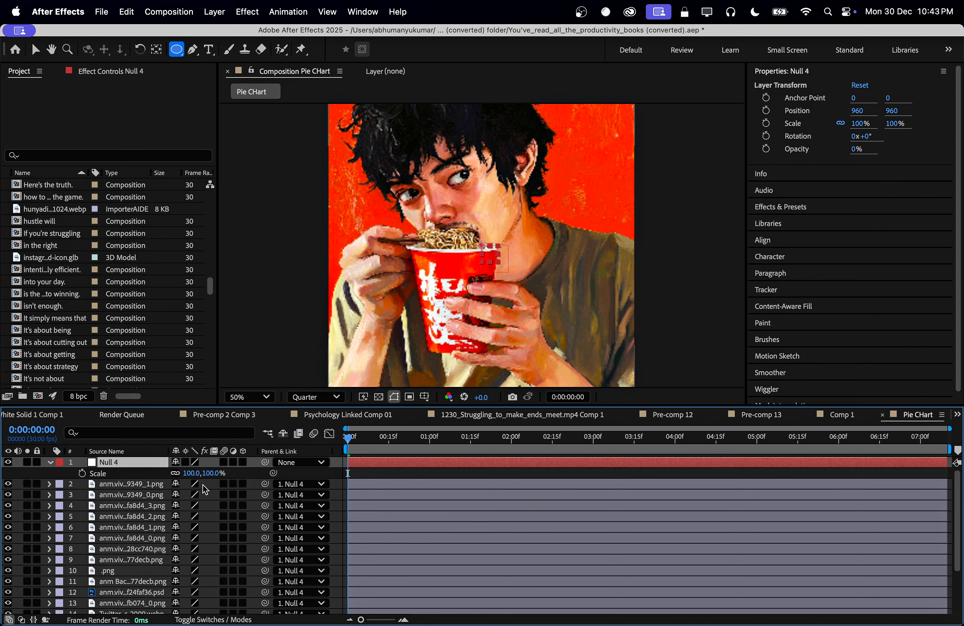
pyautogui.moveTo(195, 473)
pyautogui.mouseDown()
pyautogui.moveTo(162, 476)
pyautogui.moveTo(186, 474)
pyautogui.mouseUp()
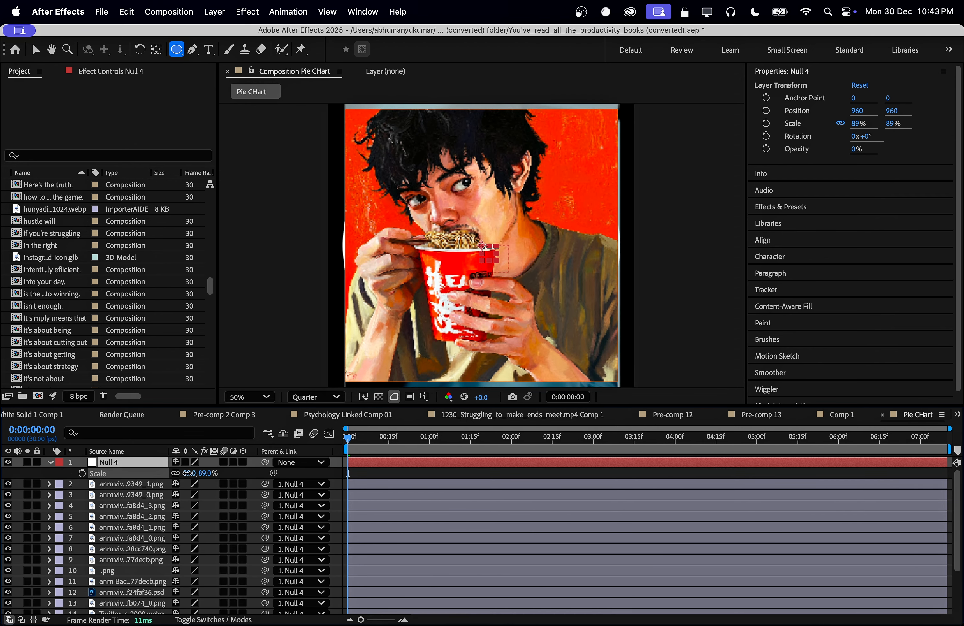
# - Pre-compose all the image layers parented to Null 4 into one layer and delete Null 4
pyautogui.scroll(-5, 216, 528)
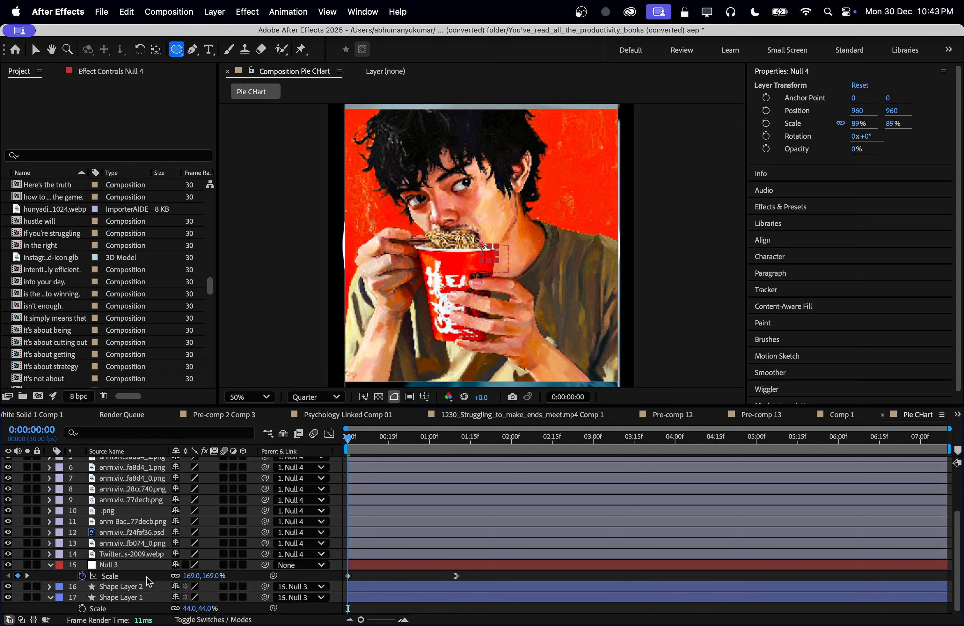
pyautogui.click(148, 555)
pyautogui.scroll(5, 146, 557)
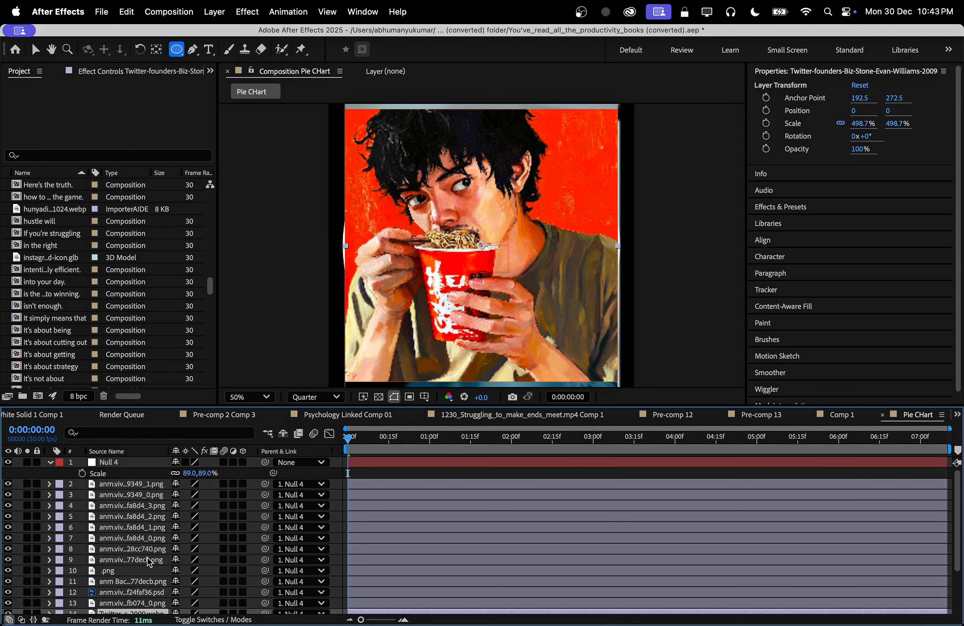
pyautogui.keyDown('shift'); pyautogui.click(161, 483); pyautogui.keyUp('shift')
pyautogui.scroll(-2, 207, 499)
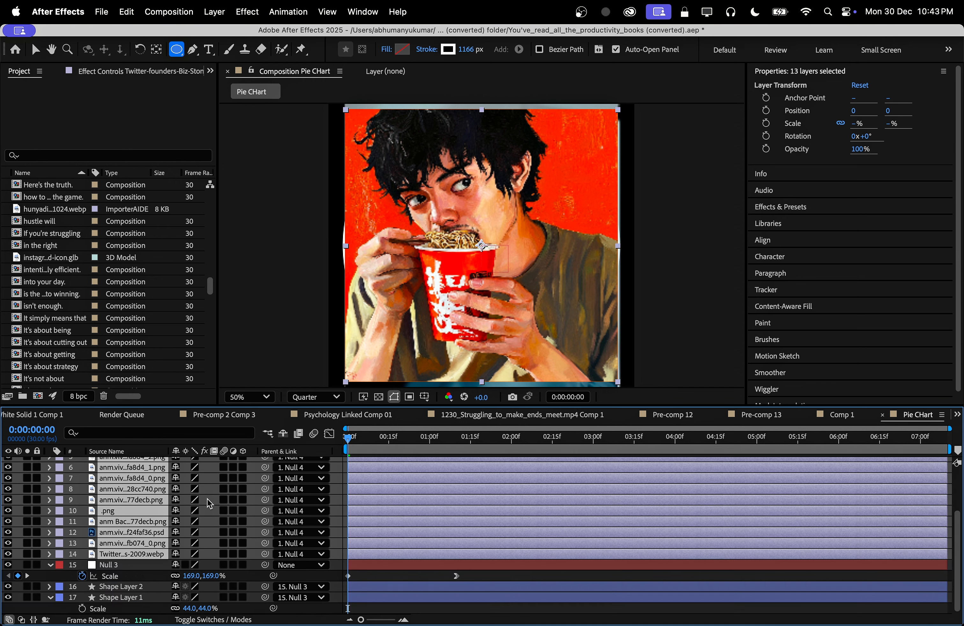
pyautogui.scroll(2, 208, 499)
pyautogui.scroll(-3, 234, 504)
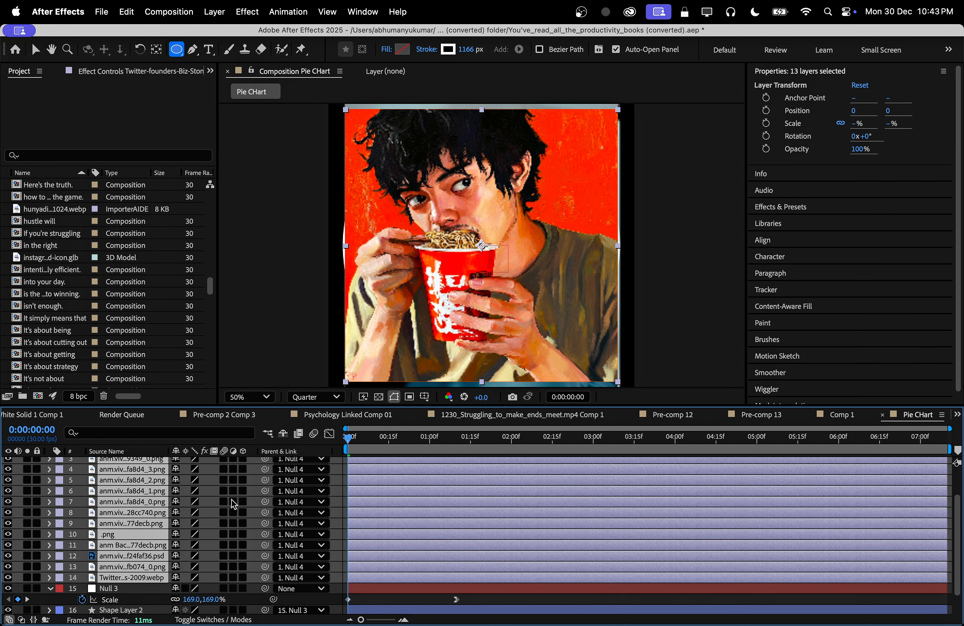
pyautogui.scroll(1, 234, 504)
pyautogui.scroll(-3, 234, 504)
pyautogui.scroll(2, 233, 504)
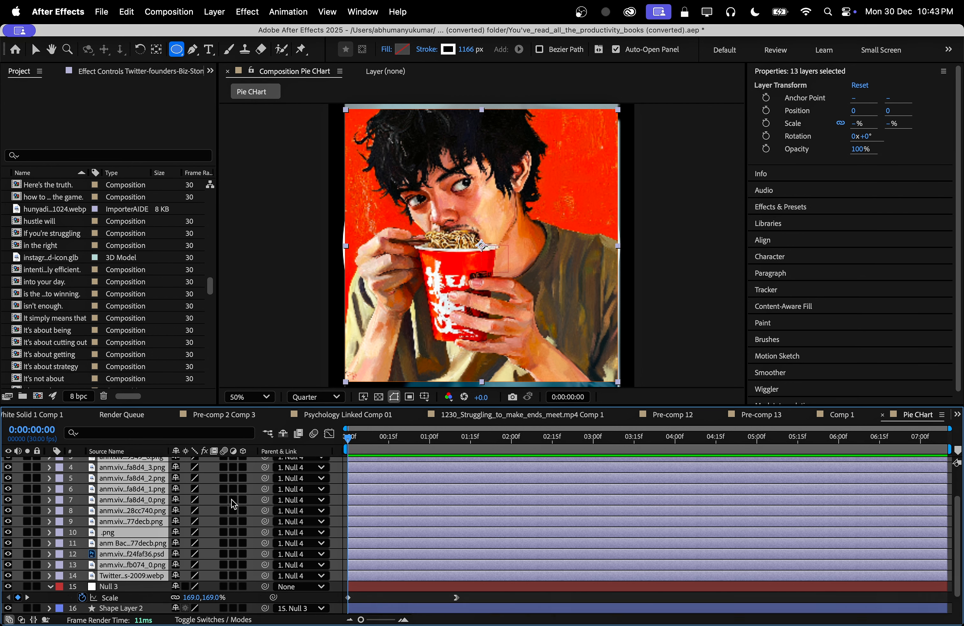
pyautogui.scroll(3, 234, 504)
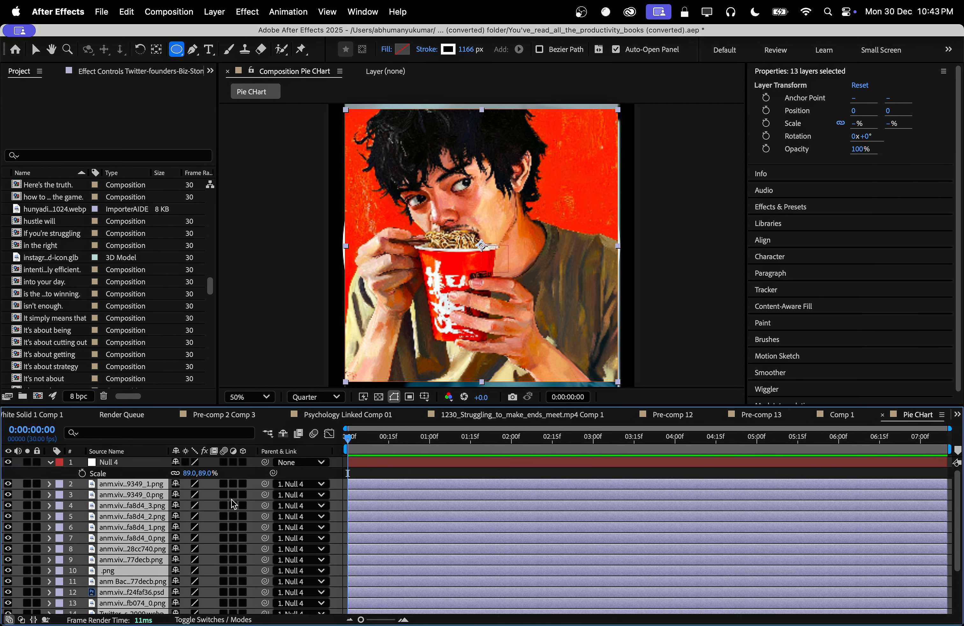
pyautogui.press('super+shift+c')
pyautogui.click(590, 413)
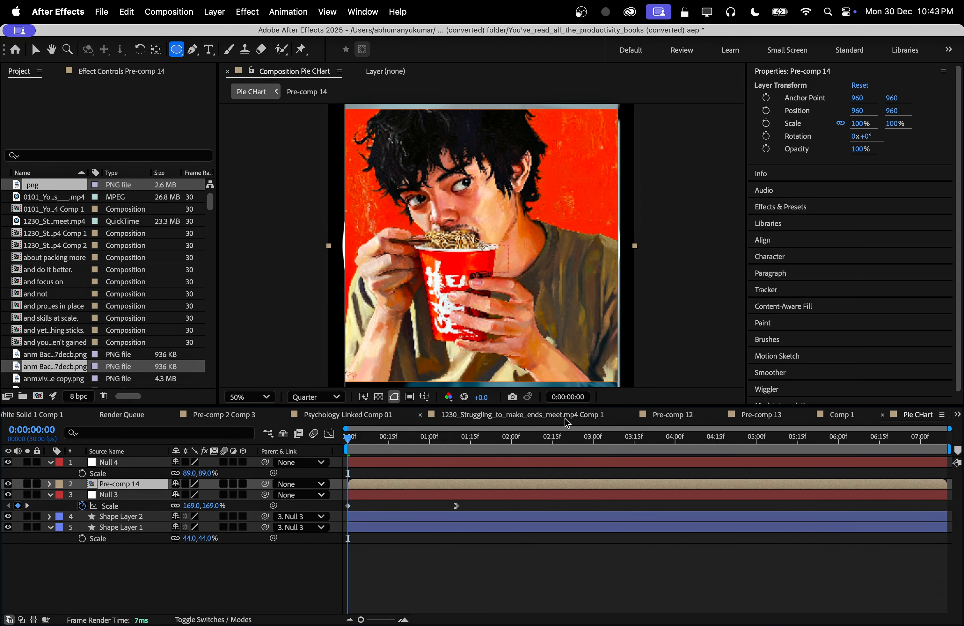
pyautogui.click(133, 463)
pyautogui.press('Delete')
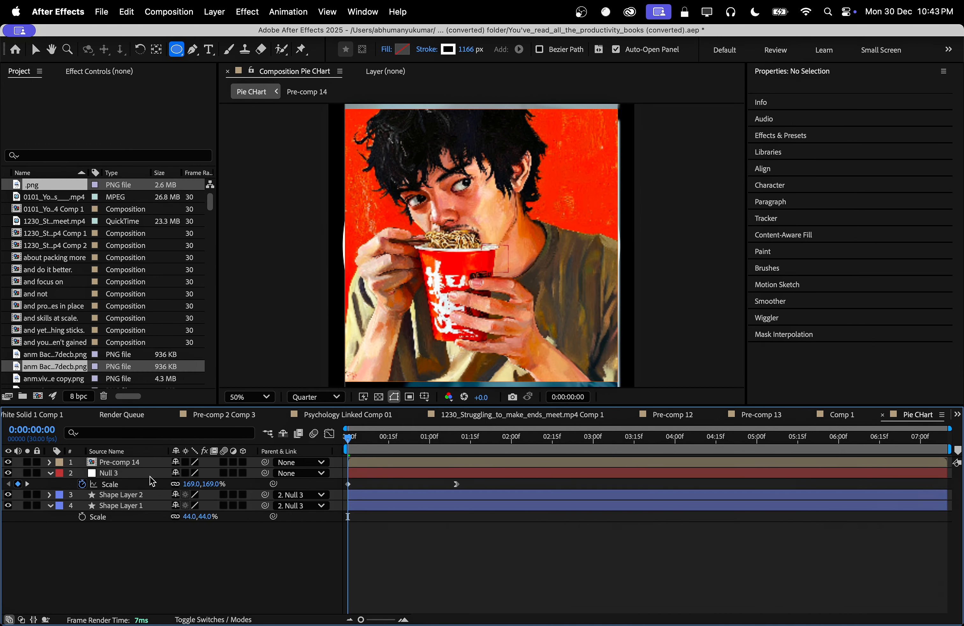
# - Set Shape Layer 2 as the track matte of Pre-comp 14 and place Pre-comp 14 directly below it in the layer stack
pyautogui.click(121, 463)
pyautogui.click(213, 620)
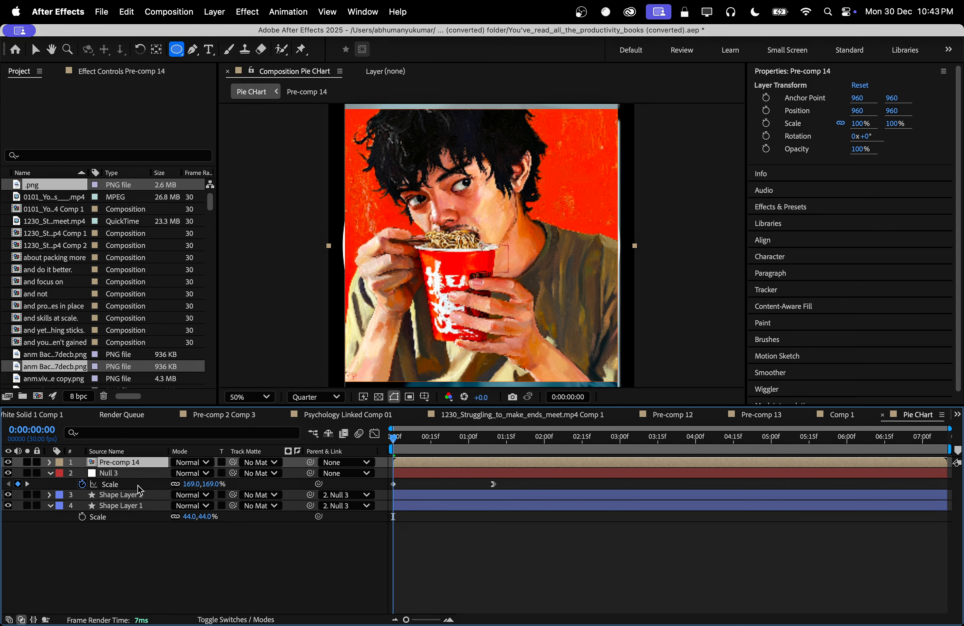
pyautogui.moveTo(232, 462); pyautogui.dragTo(149, 495)
pyautogui.moveTo(393, 437); pyautogui.dragTo(378, 452)
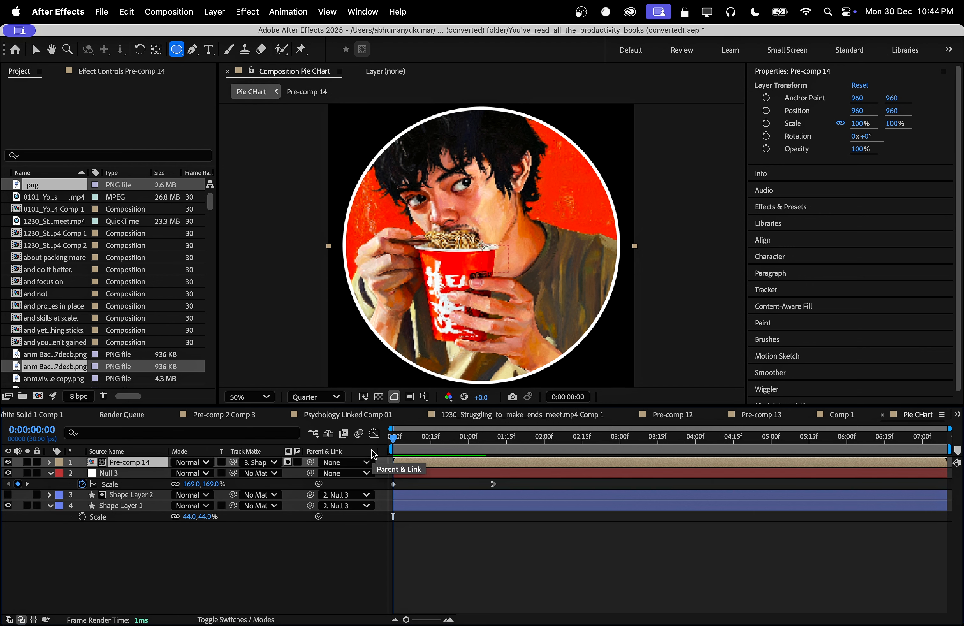
pyautogui.moveTo(147, 463); pyautogui.dragTo(147, 501)
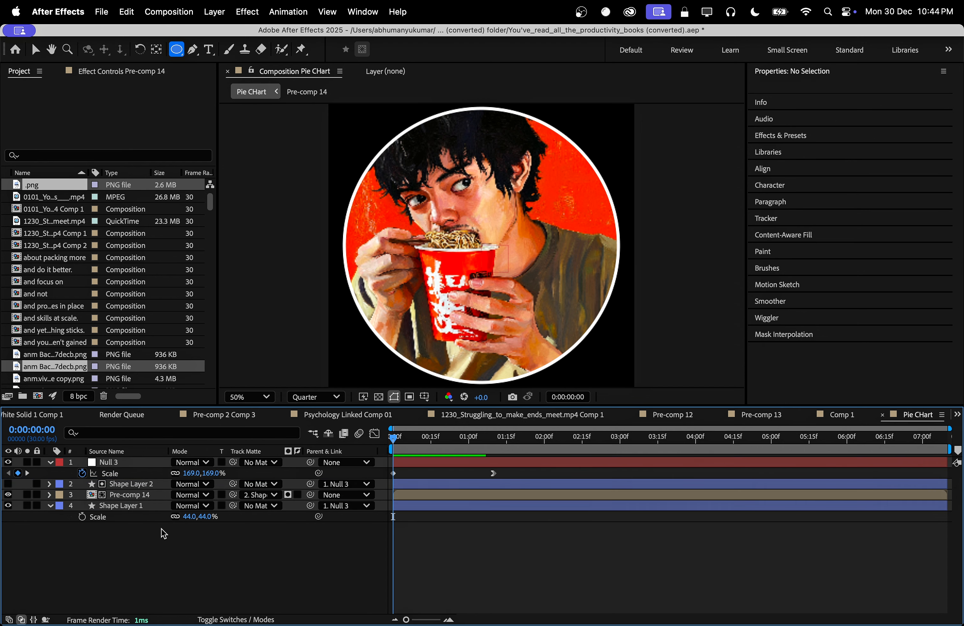
# - Open Pre-comp 14, select all its image layers and trim their out points at 0:00:00:03
pyautogui.doubleClick(136, 496)
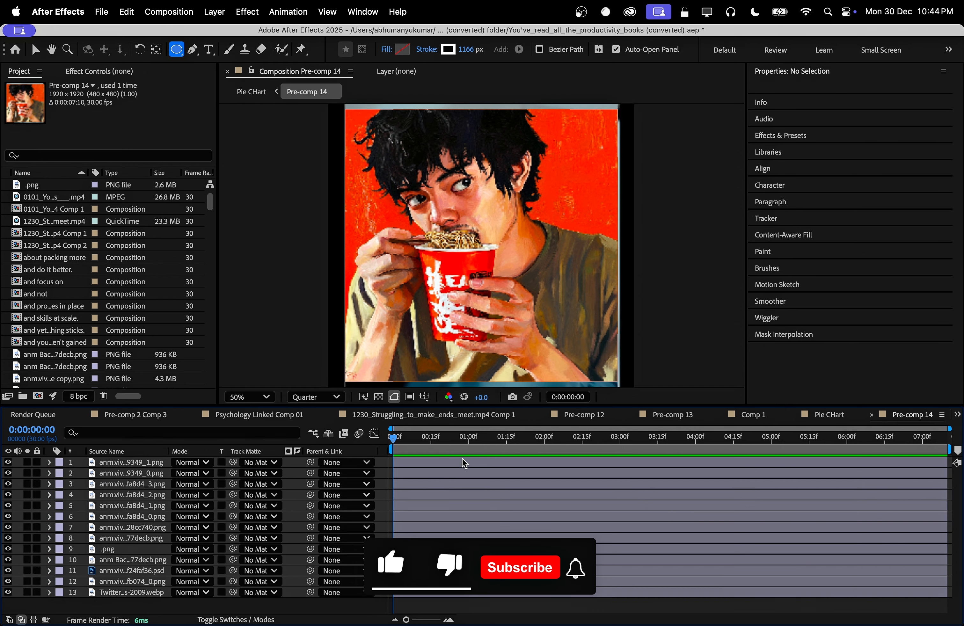
pyautogui.click(153, 465)
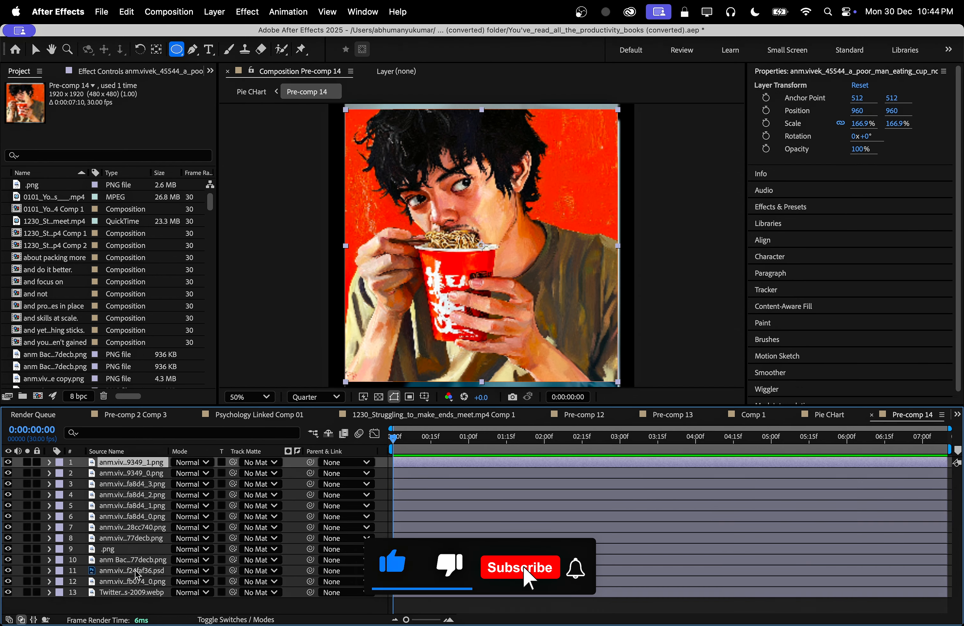
pyautogui.press('super+a')
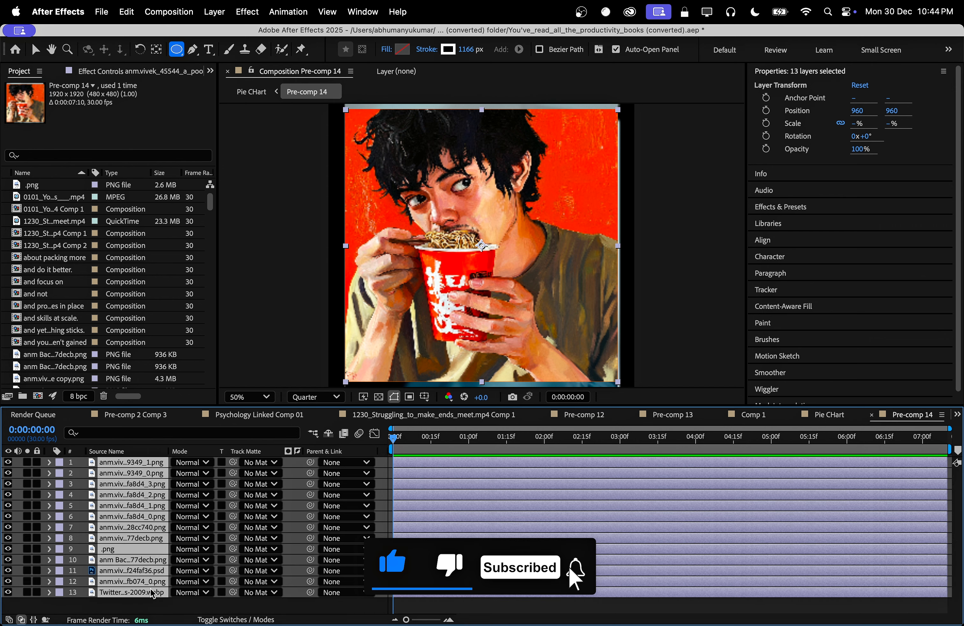
pyautogui.rightClick(143, 464)
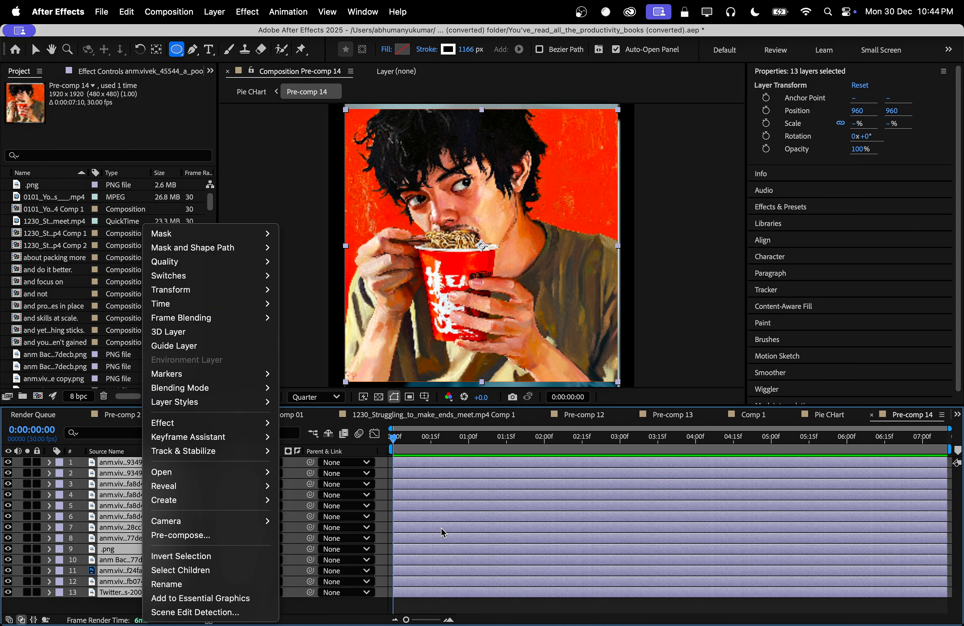
pyautogui.press('Escape')
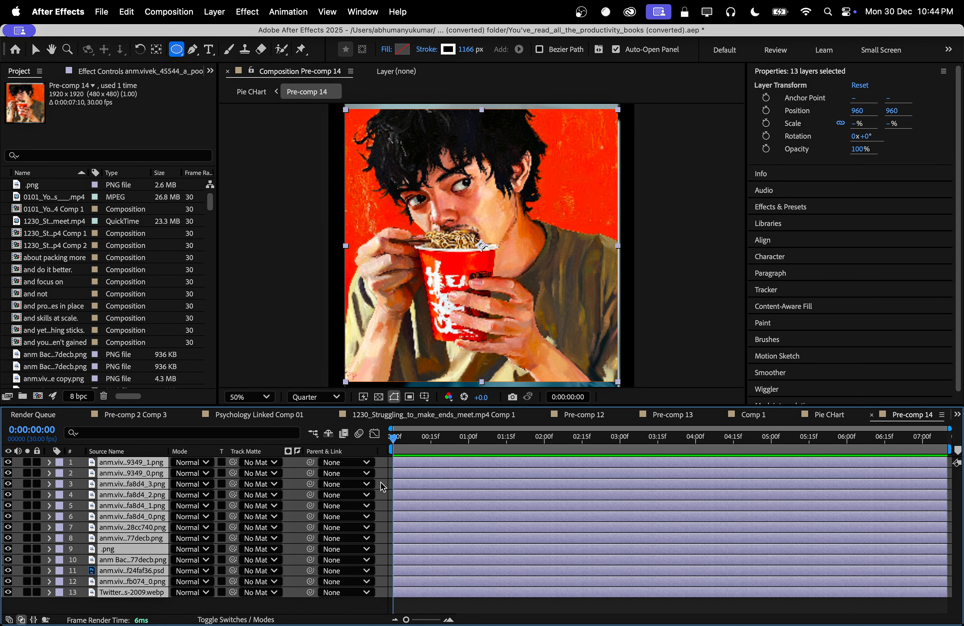
pyautogui.press('space')
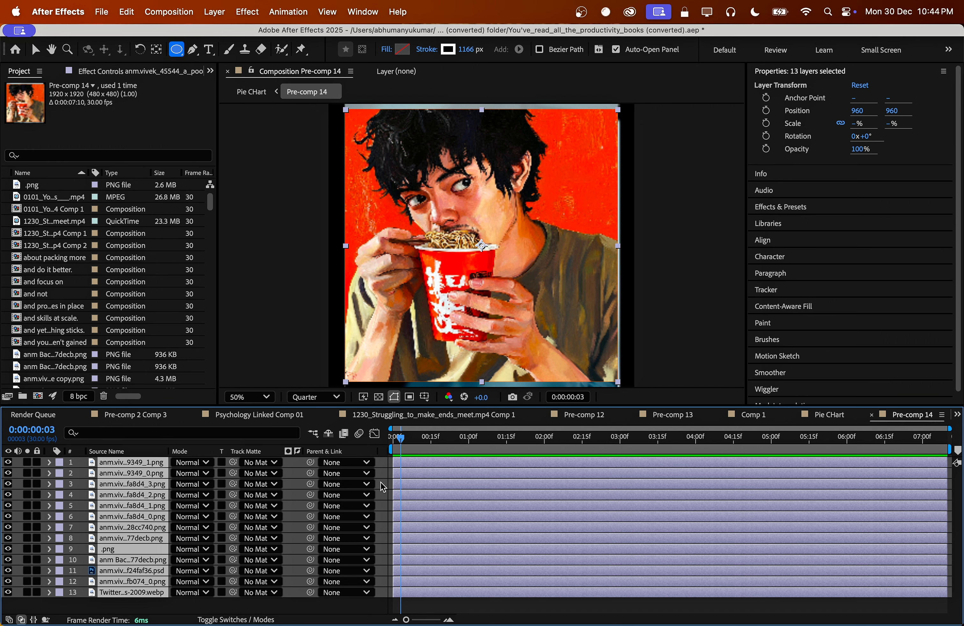
pyautogui.hotkey('alt', ']')
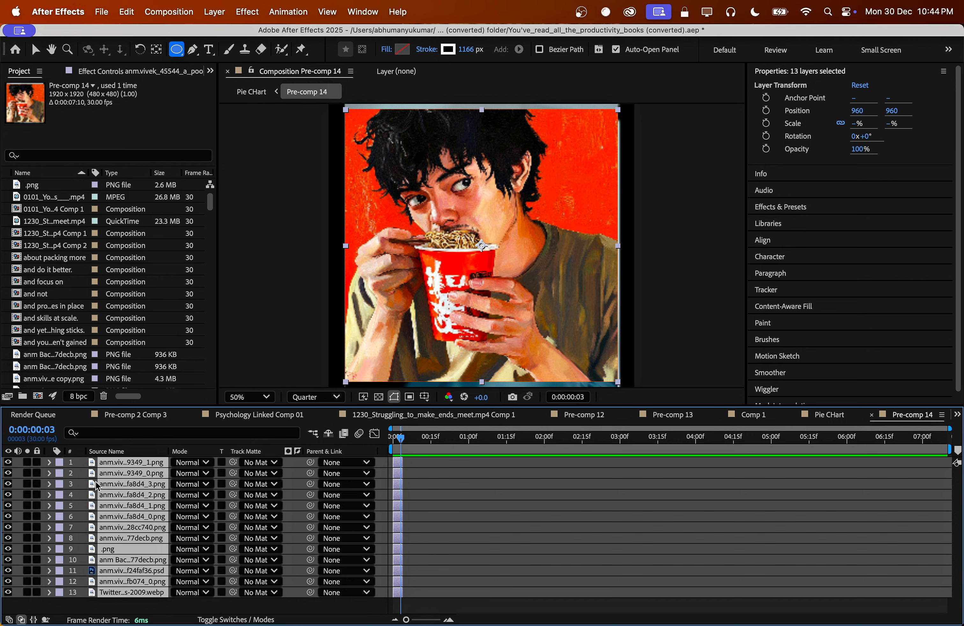
# - Sequence the trimmed image layers one after another with the Sequence Layers keyframe assistant, leaving Overlap off
pyautogui.rightClick(148, 479)
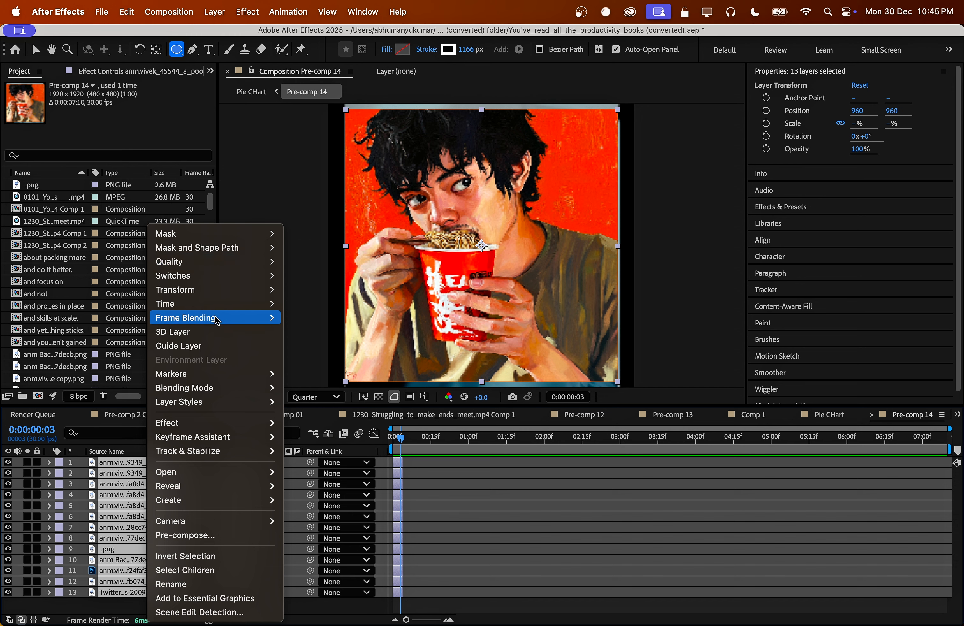
pyautogui.moveTo(228, 307)
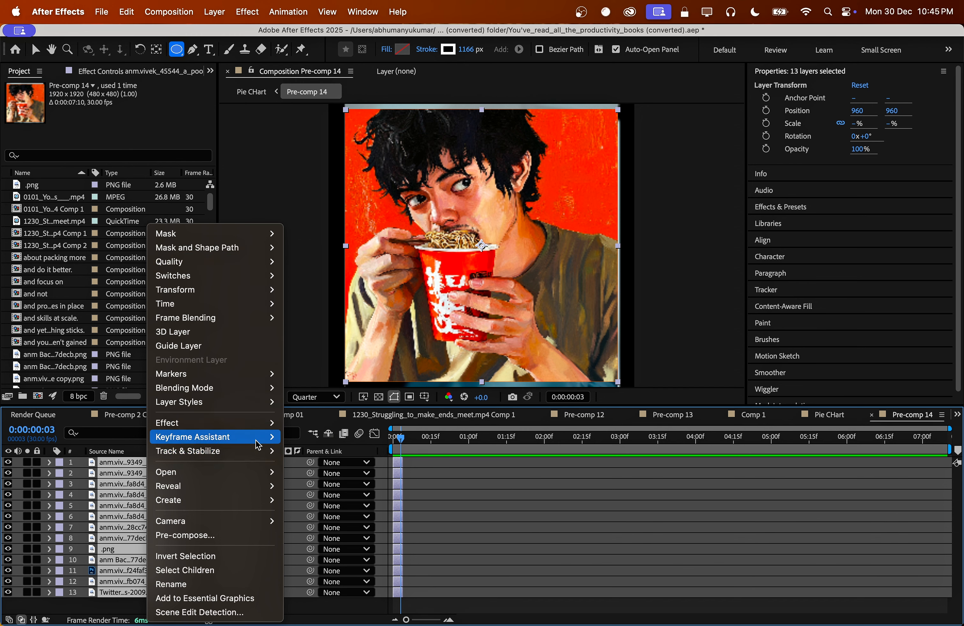
pyautogui.moveTo(267, 444)
pyautogui.click(366, 553)
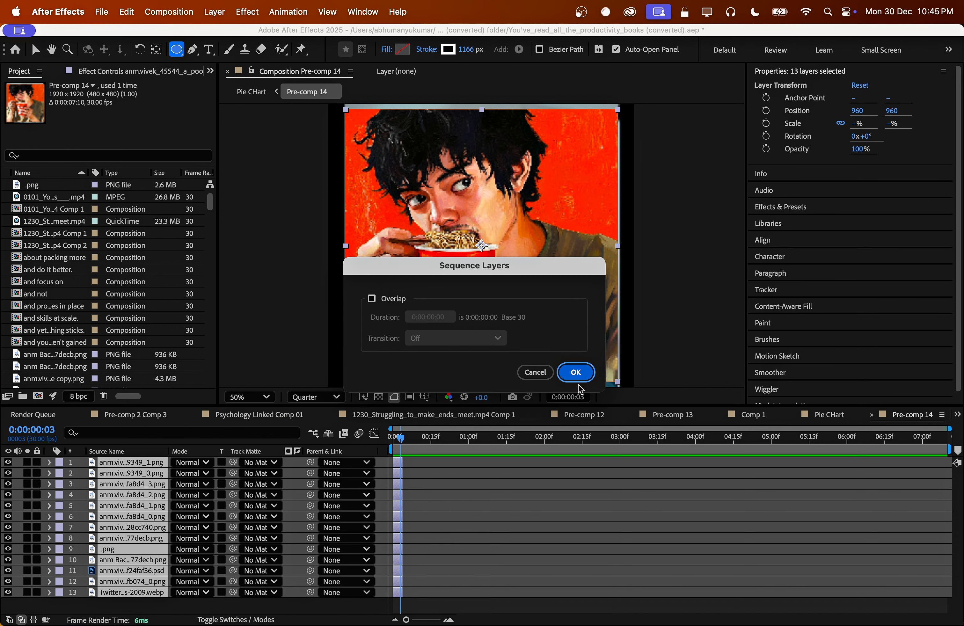
pyautogui.click(576, 373)
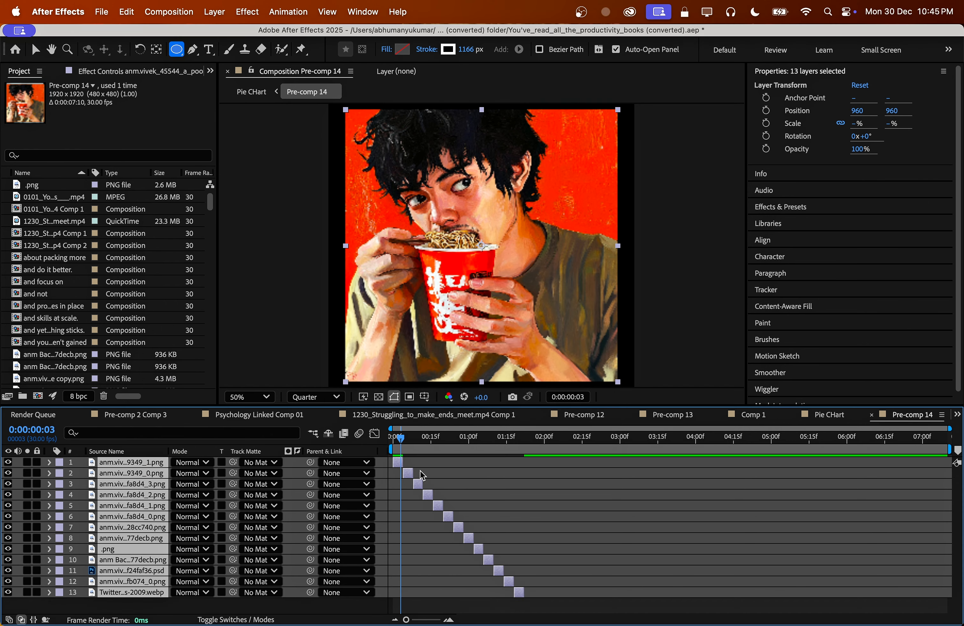
# - Preview the image sequence in Pre-comp 14 from the first frame to check how quickly the pictures change
pyautogui.press('Home')
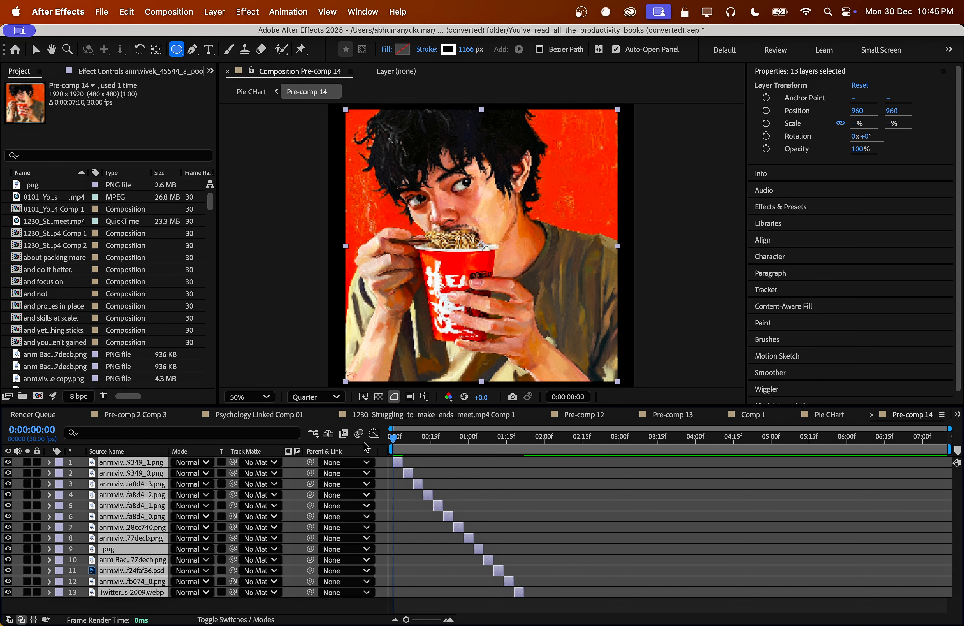
pyautogui.press('space')
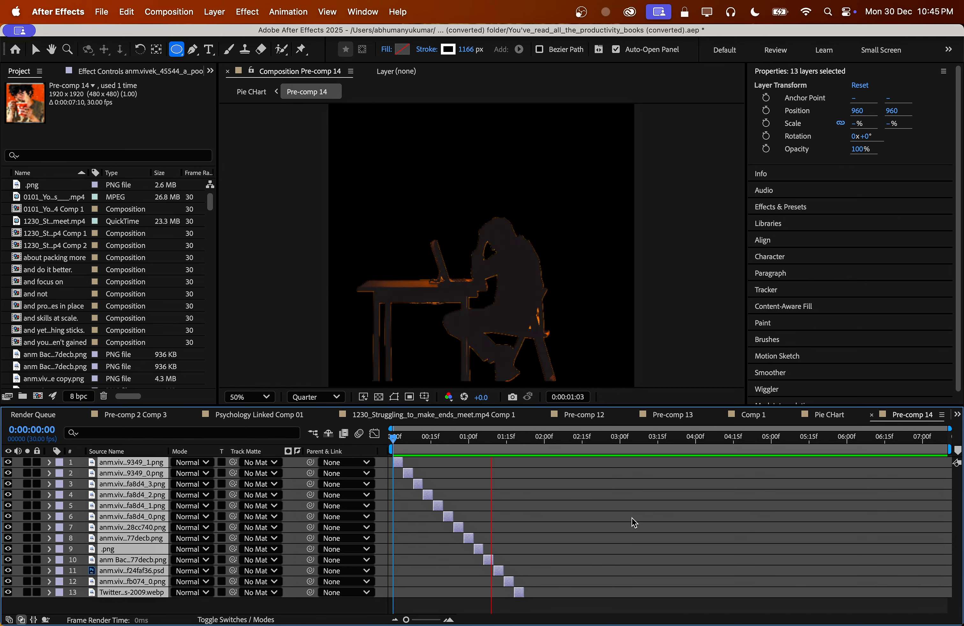
pyautogui.press('space')
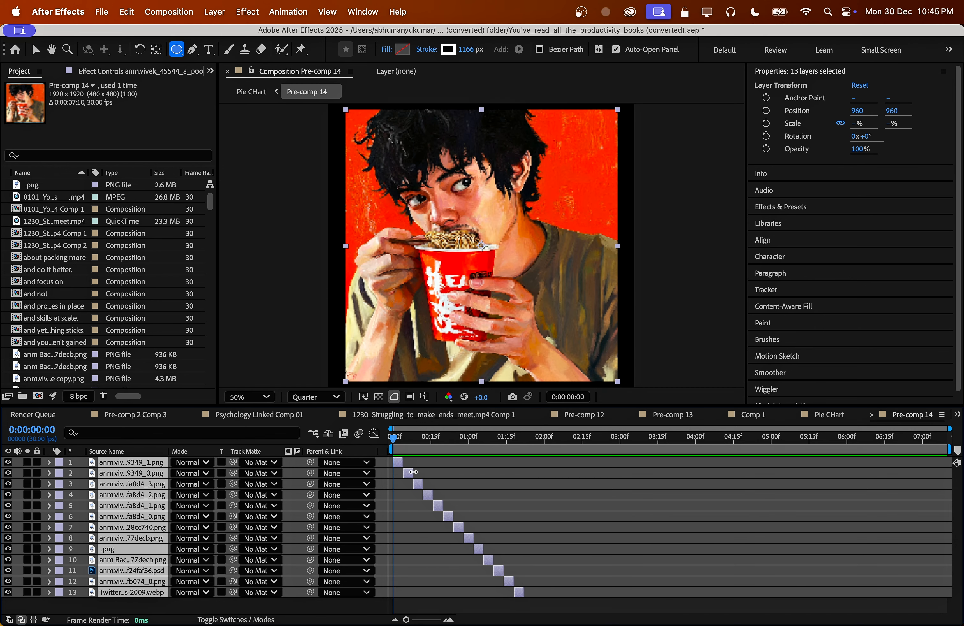
pyautogui.press('space')
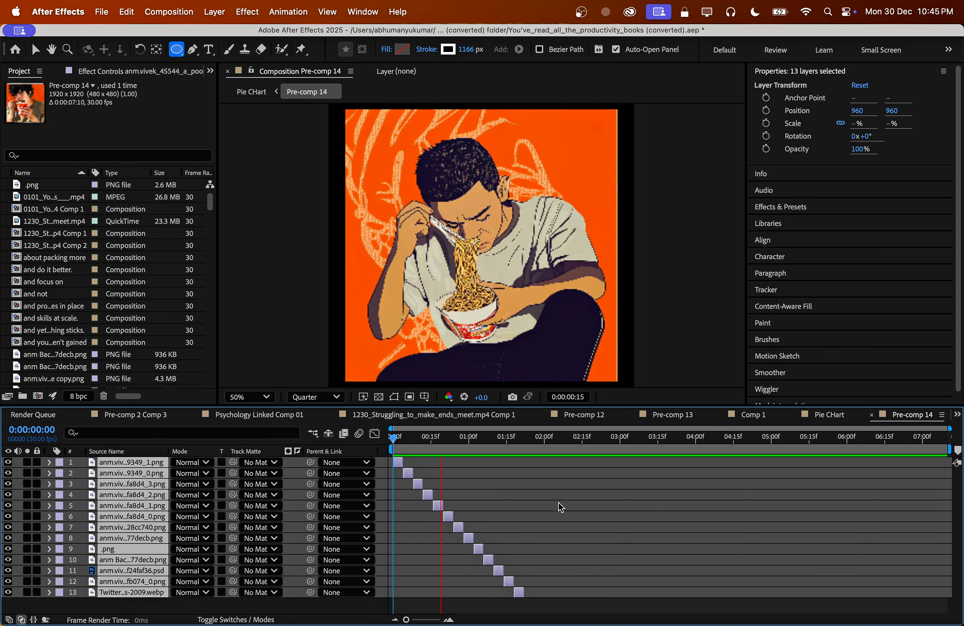
# - Save the project and preview the Pie CHart composition from the first frame
pyautogui.press('super+s')
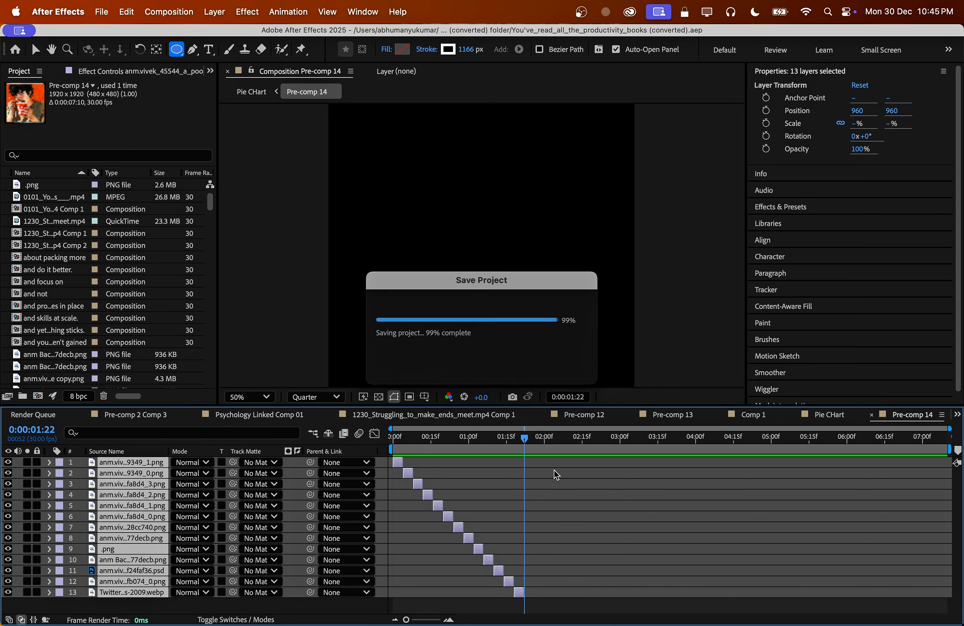
pyautogui.moveTo(524, 442); pyautogui.dragTo(386, 447)
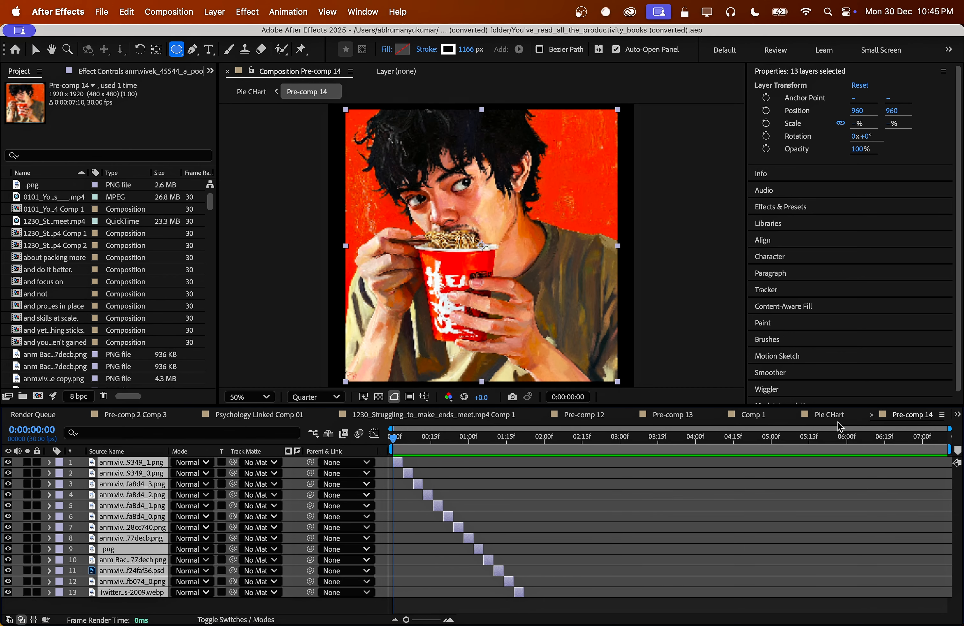
pyautogui.click(830, 414)
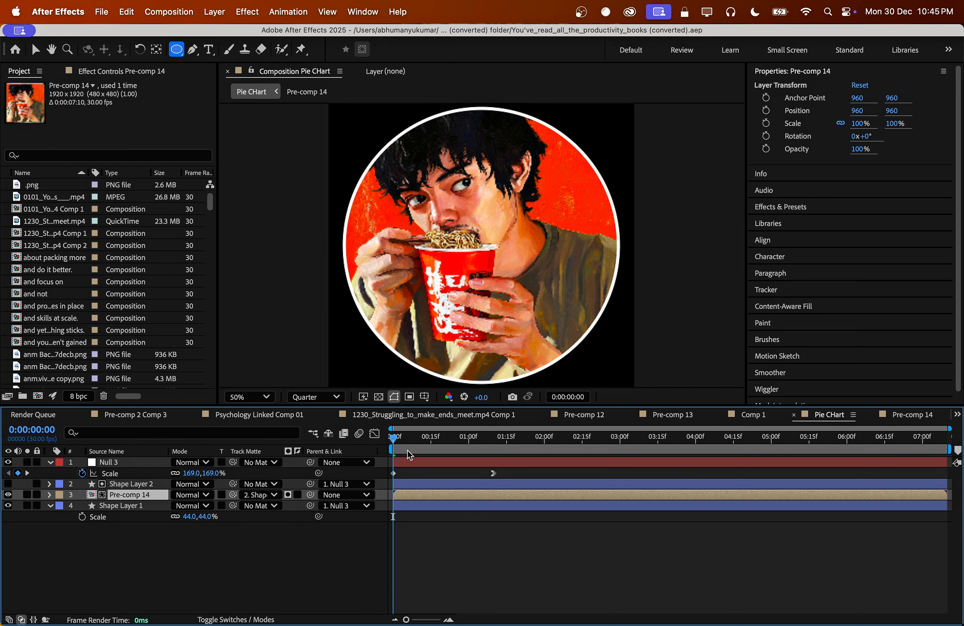
pyautogui.press('space')
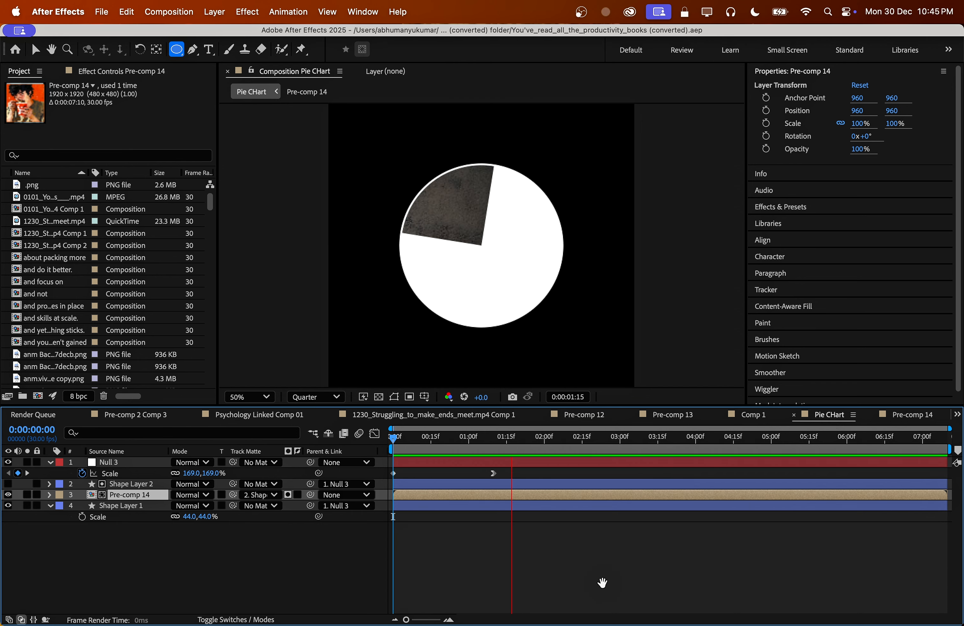
pyautogui.press('space')
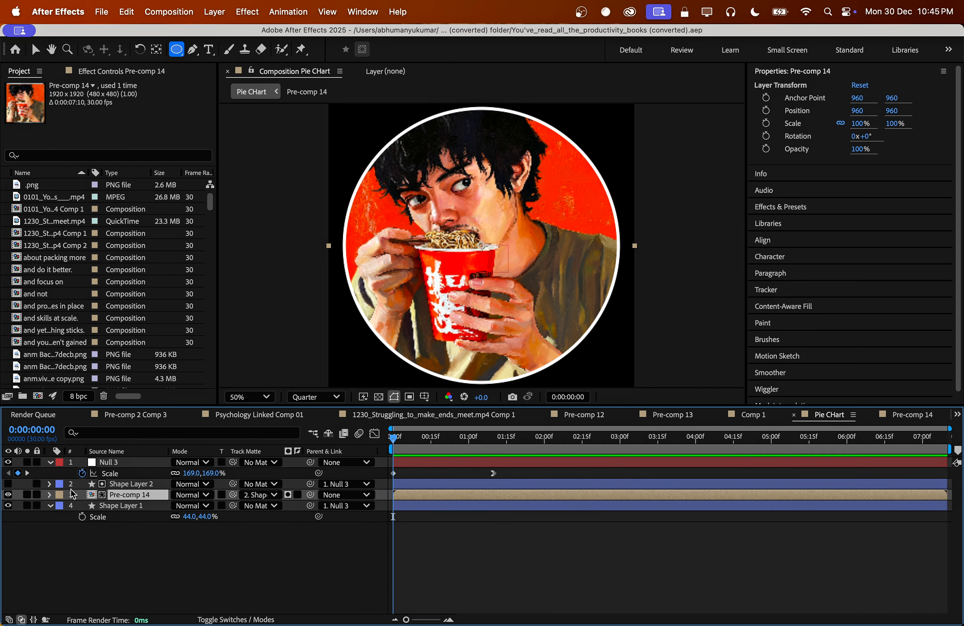
# - Trim the end of Pre-comp 14 to 0:00:01:10 and select Shape Layer 2 at 0:00:00:18
pyautogui.click(27, 473)
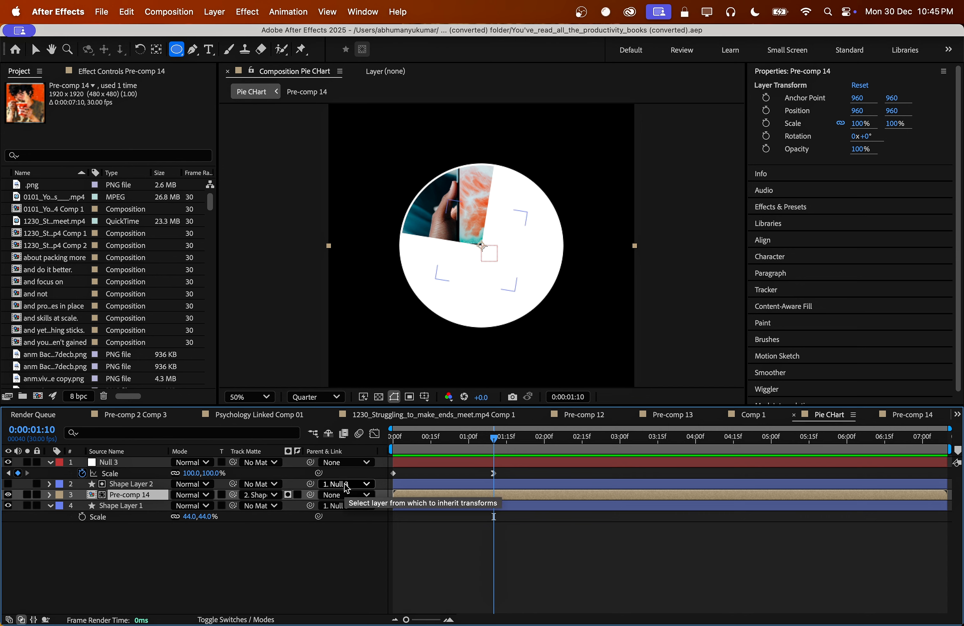
pyautogui.hotkey('alt', ']')
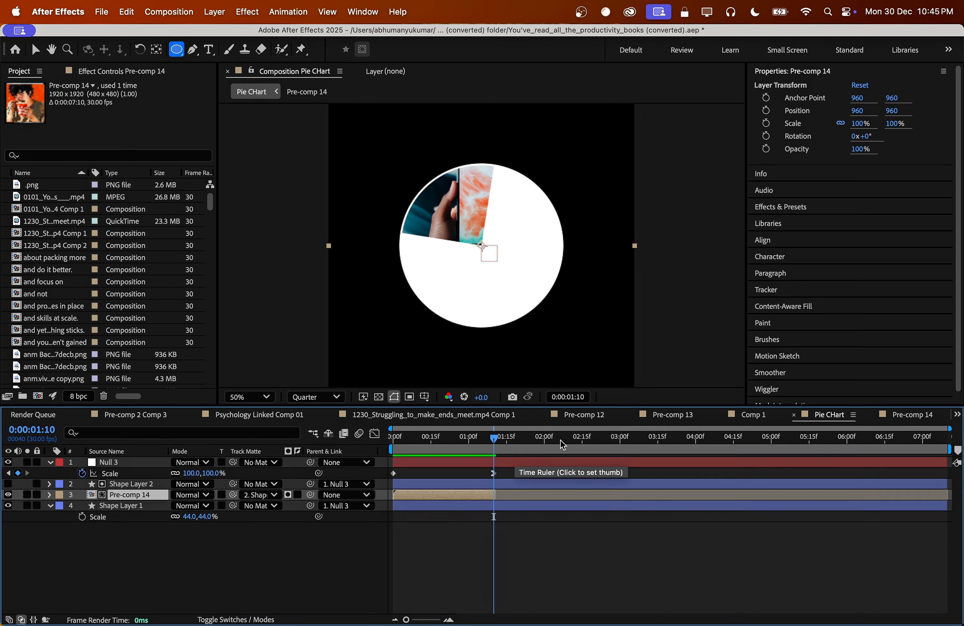
pyautogui.moveTo(502, 442); pyautogui.dragTo(439, 441)
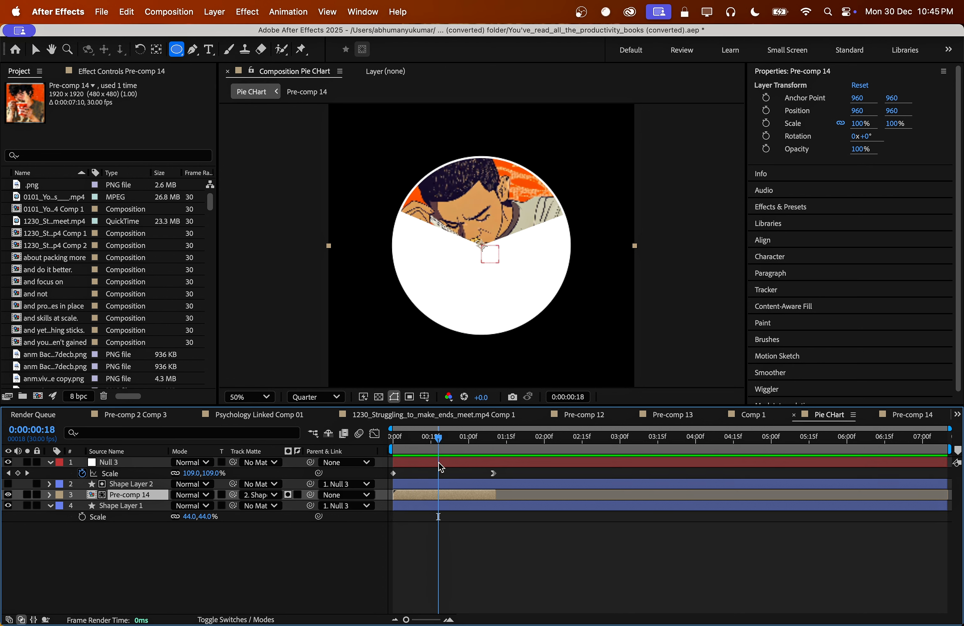
pyautogui.click(443, 487)
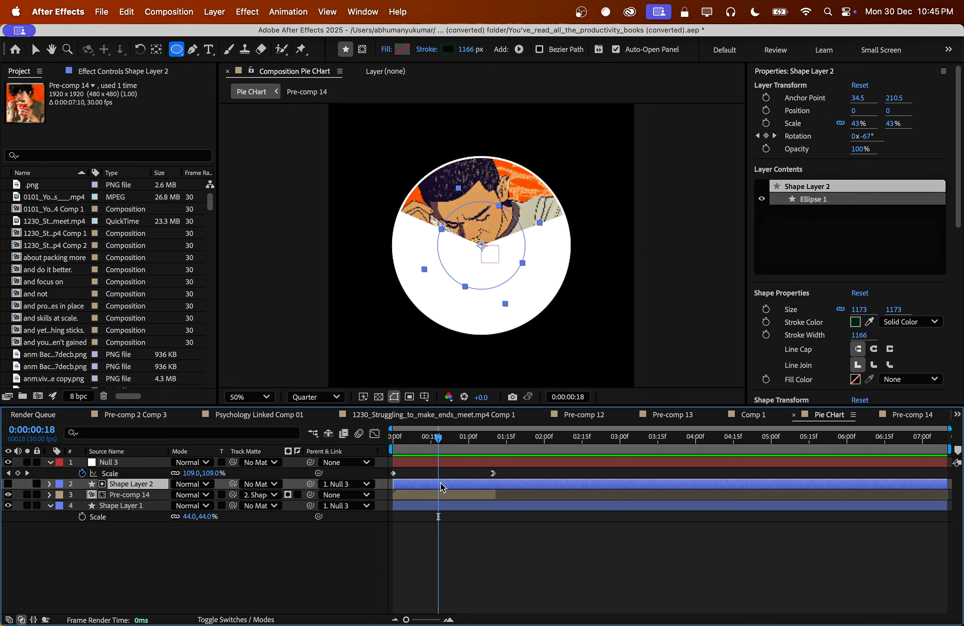
pyautogui.click(8, 484)
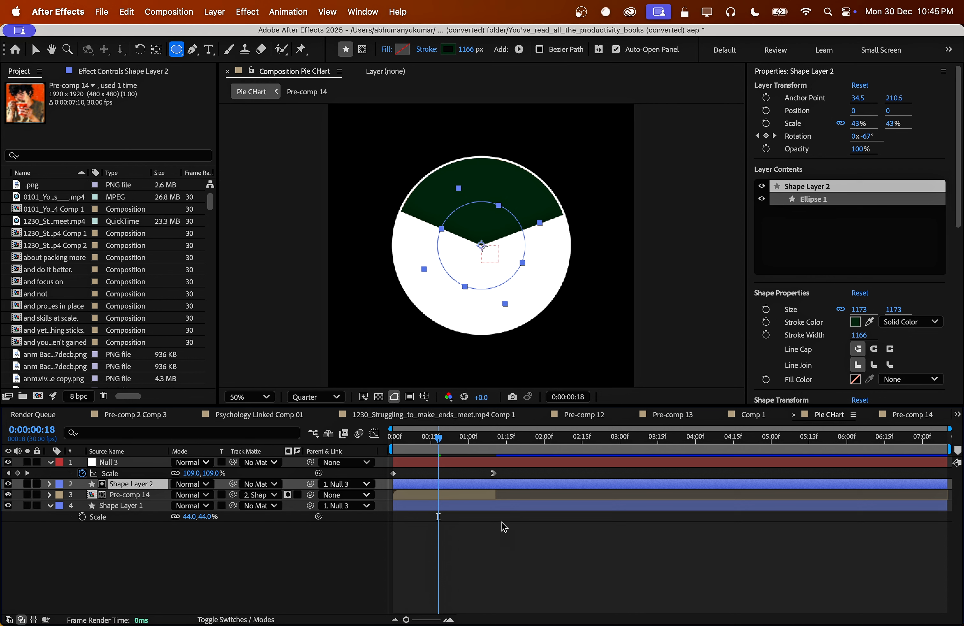
pyautogui.press('t')
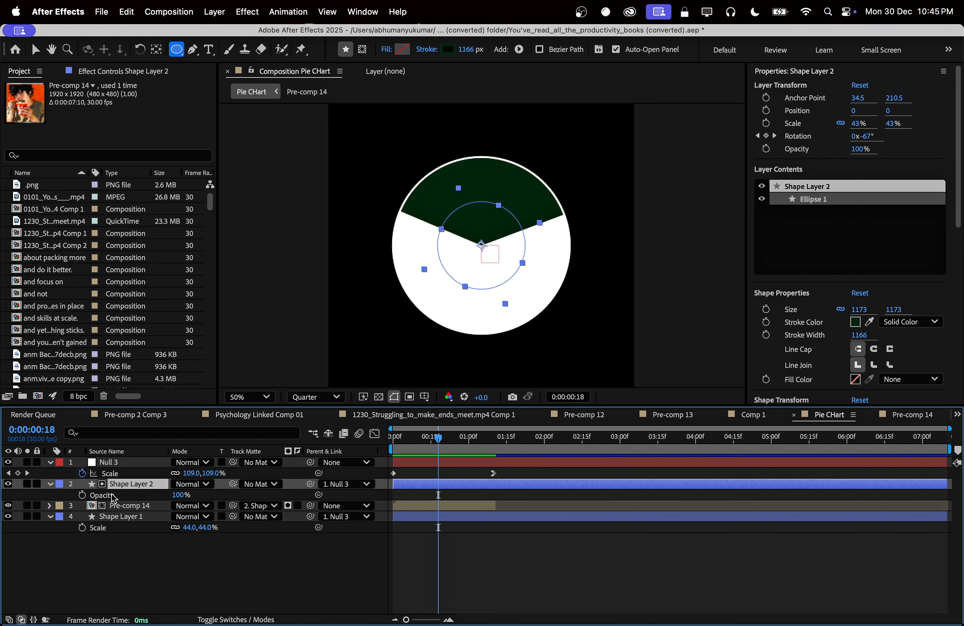
pyautogui.click(8, 484)
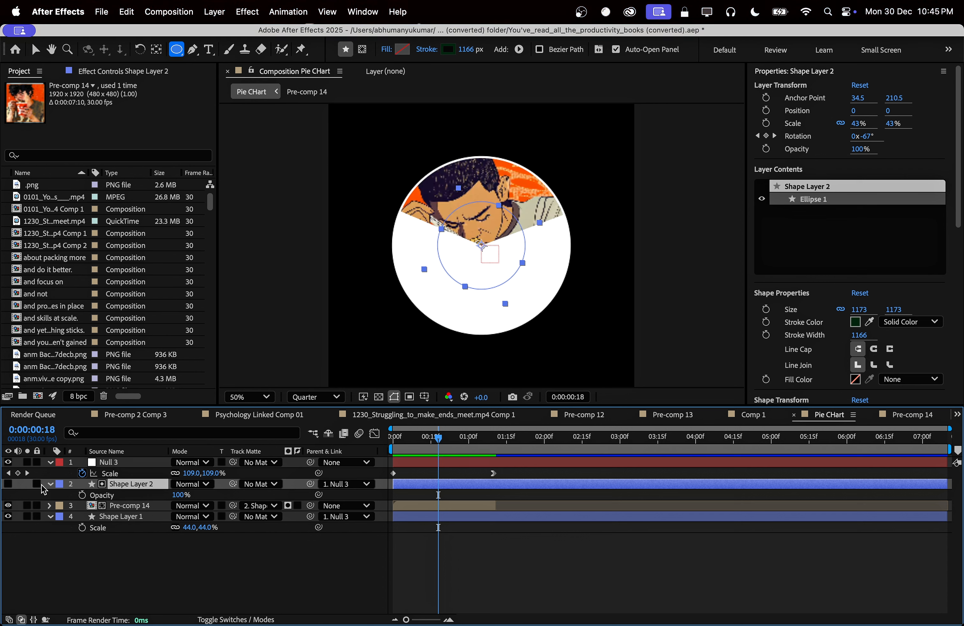
# - Duplicate Shape Layer 2 and make the copy visible
pyautogui.press('super+d')
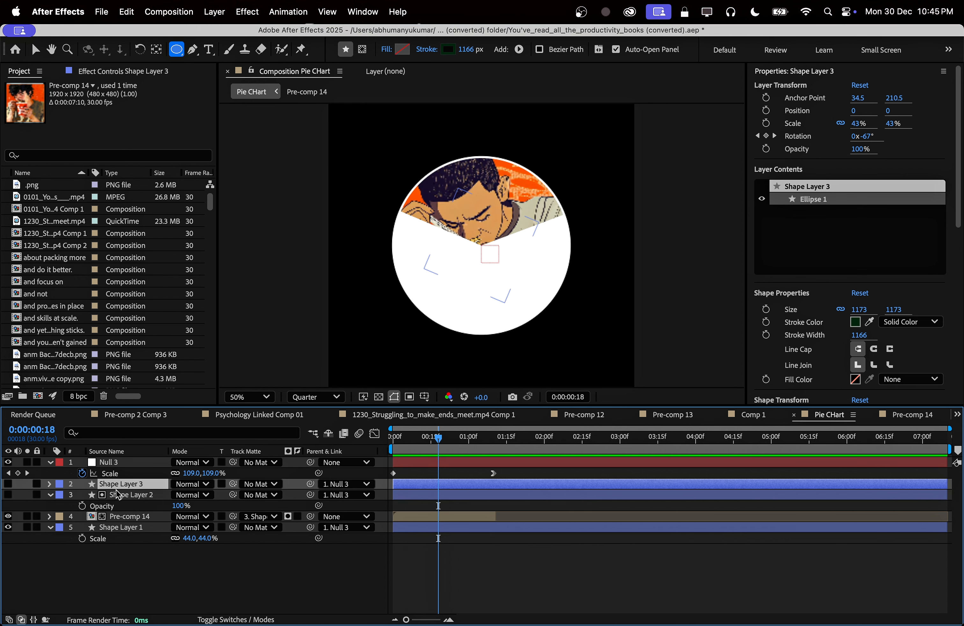
pyautogui.click(8, 484)
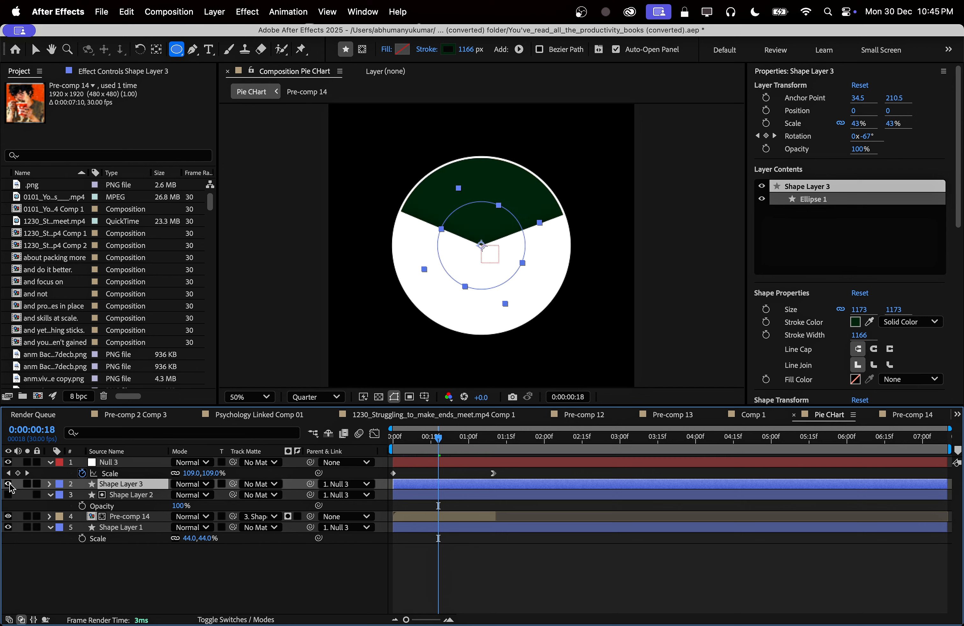
# - Keyframe the opacity of Shape Layer 3 from 0% at 0:00:00:18 to 100% at 0:00:01:10
pyautogui.press('t')
pyautogui.click(82, 495)
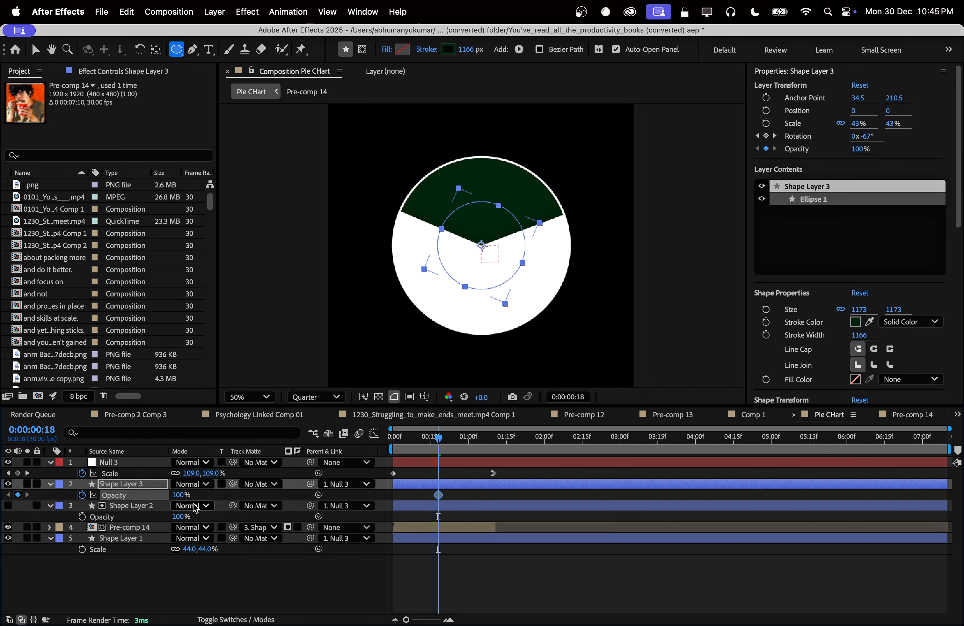
pyautogui.moveTo(182, 495); pyautogui.dragTo(37, 463)
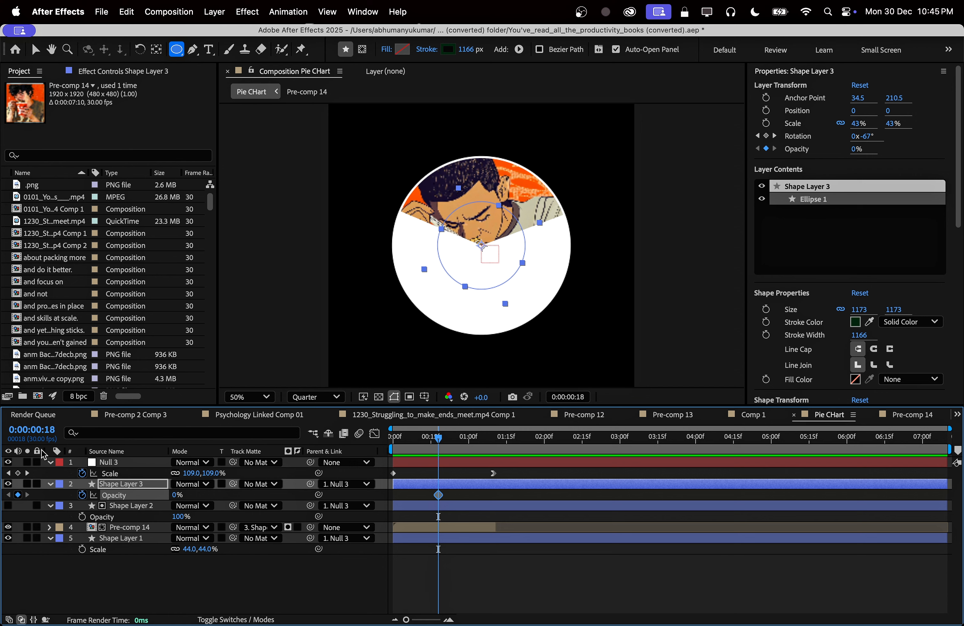
pyautogui.click(27, 473)
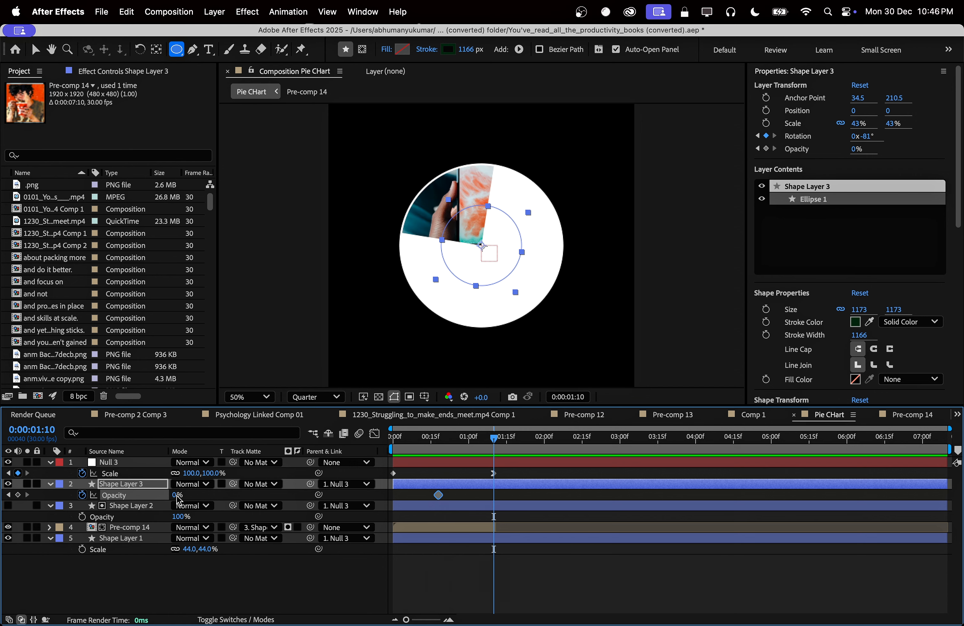
pyautogui.moveTo(175, 496); pyautogui.dragTo(261, 494)
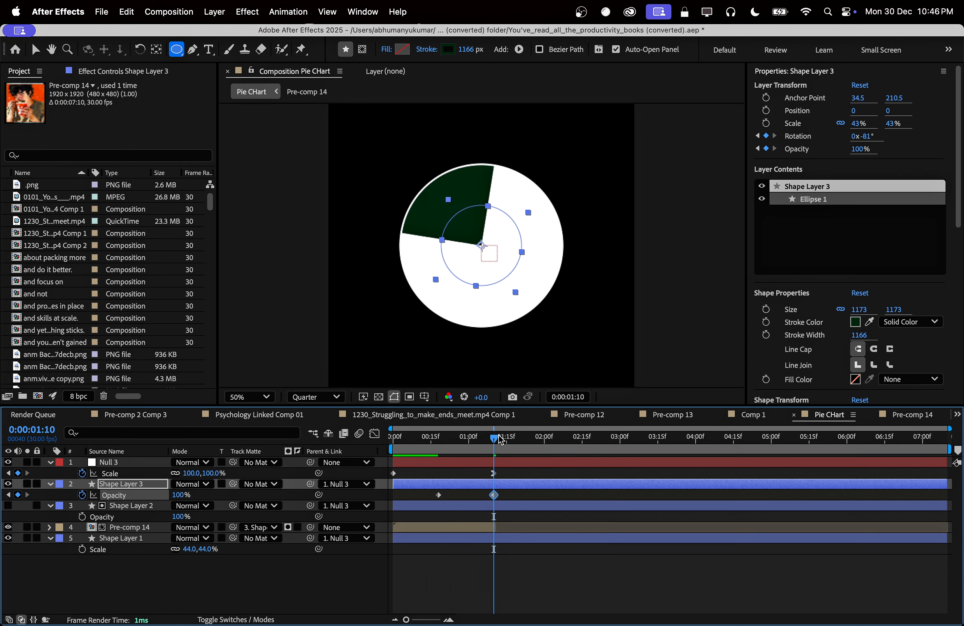
# - Preview the pie chart from the first frame to check how the images fade into the green slice
pyautogui.moveTo(496, 437); pyautogui.dragTo(356, 450)
pyautogui.press('space')
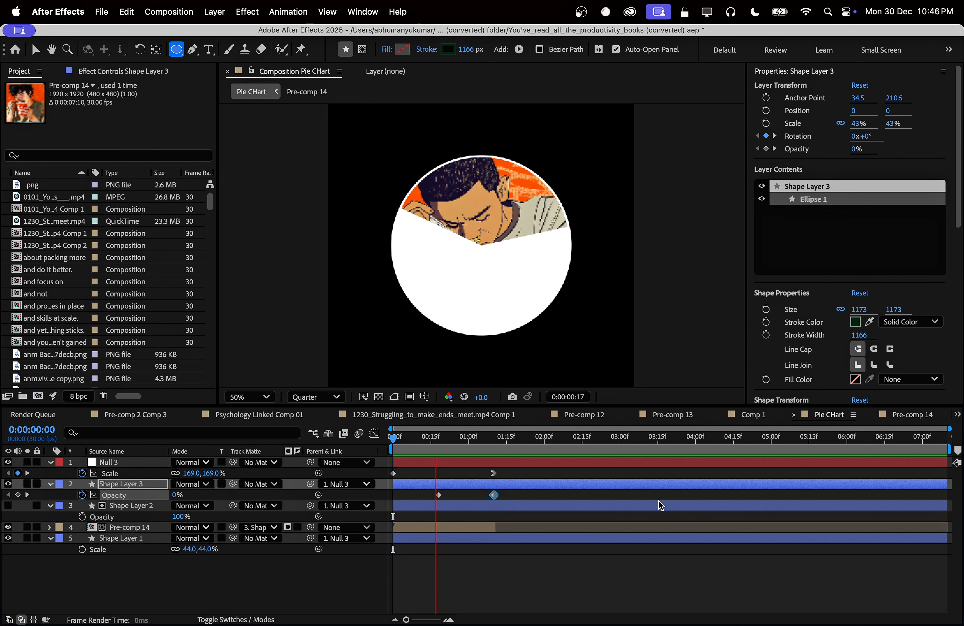
pyautogui.moveTo(550, 439); pyautogui.dragTo(299, 464)
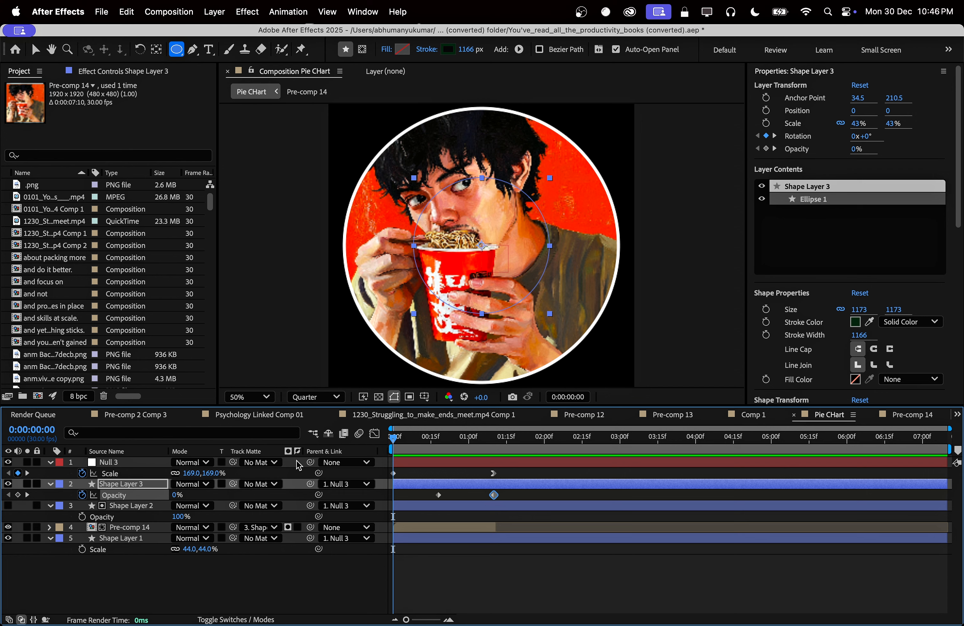
pyautogui.press('space')
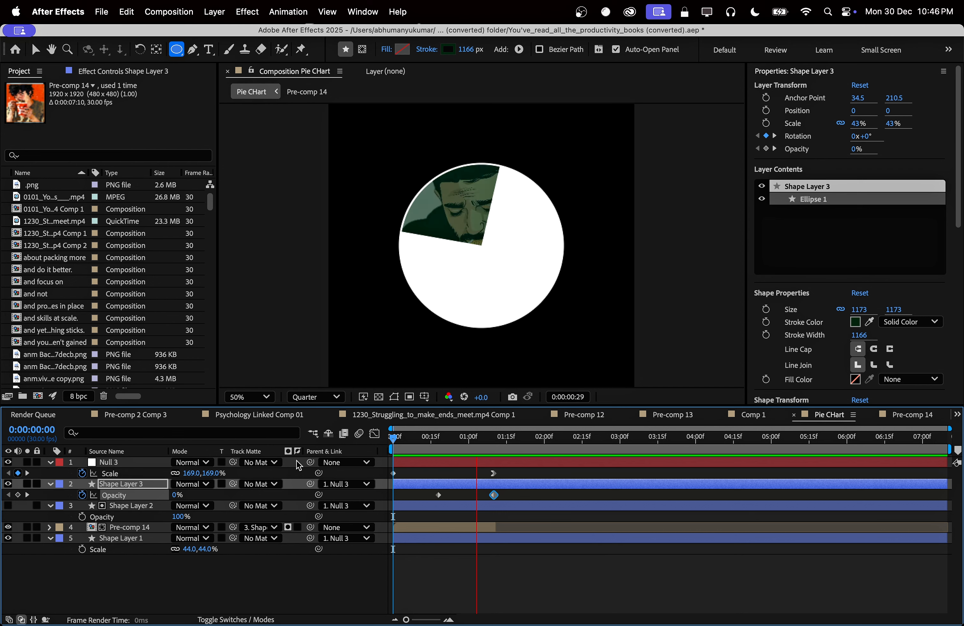
pyautogui.press('space')
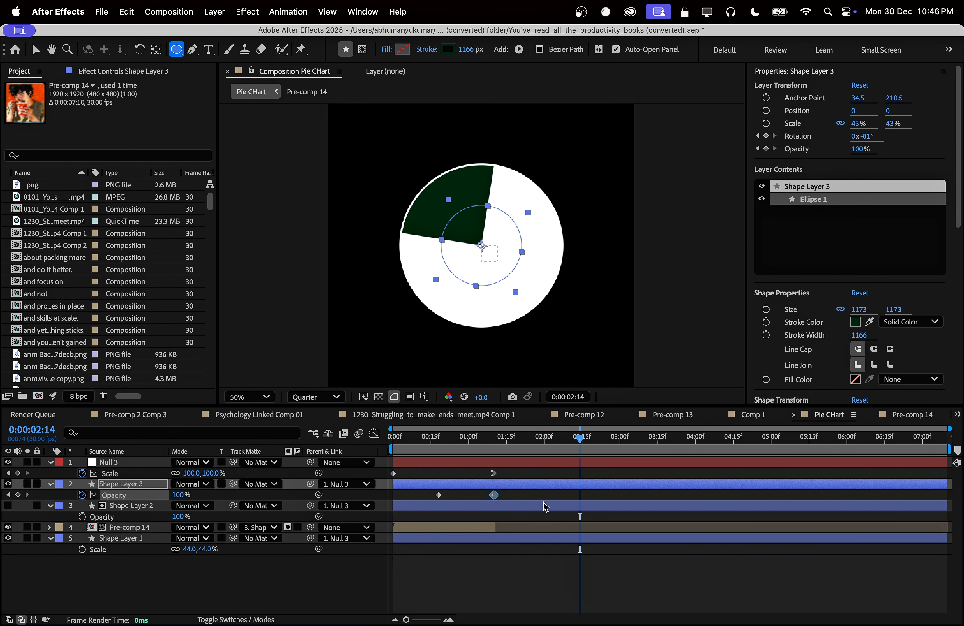
pyautogui.moveTo(554, 440); pyautogui.dragTo(327, 475)
pyautogui.press('super+Tab')
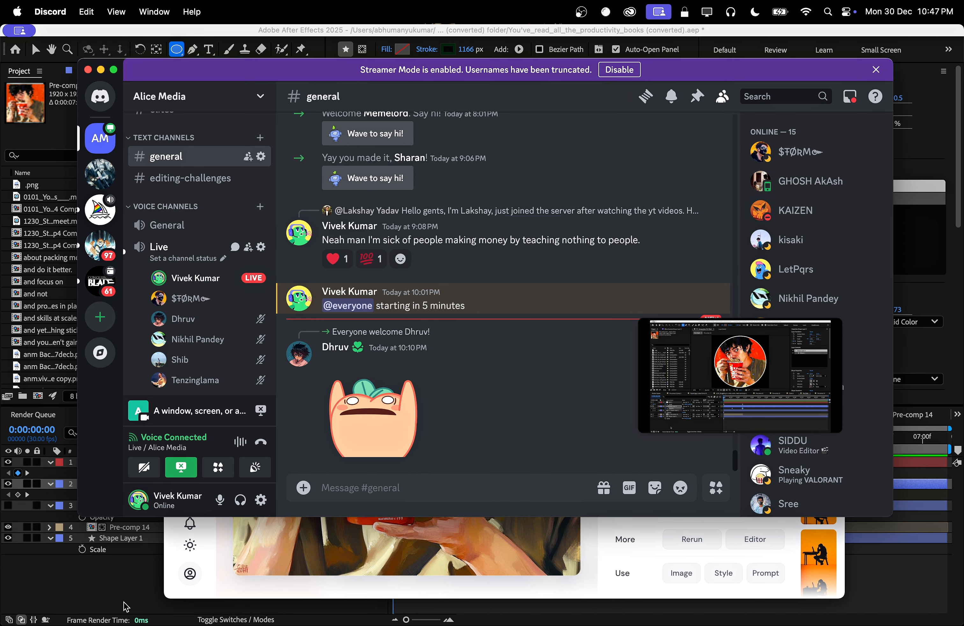
pyautogui.click(128, 609)
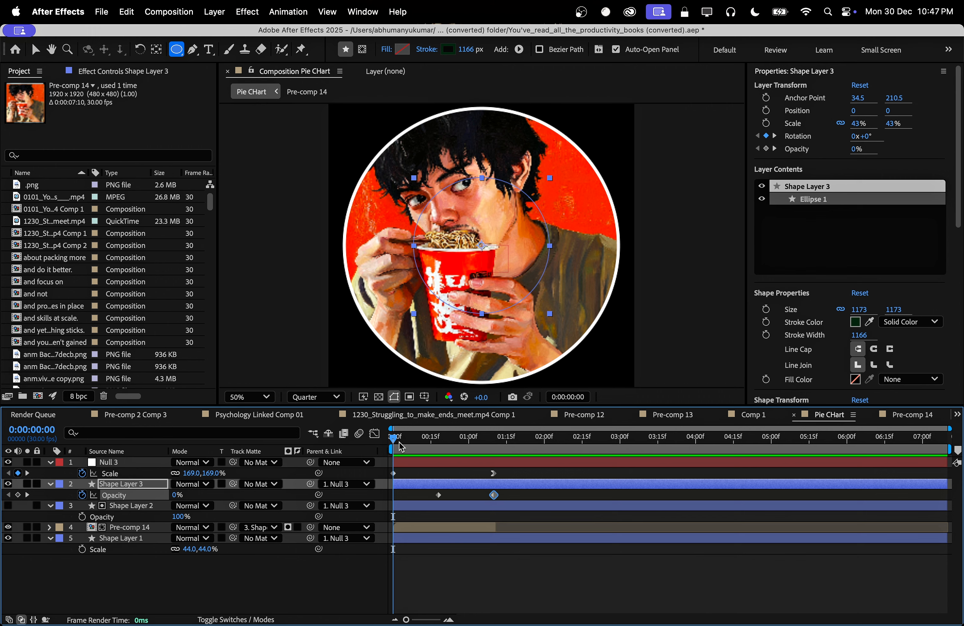
# - Create a white 1920 × 1920 px solid and place it between Shape Layer 2 and Pre-comp 14
pyautogui.moveTo(398, 443); pyautogui.dragTo(522, 421)
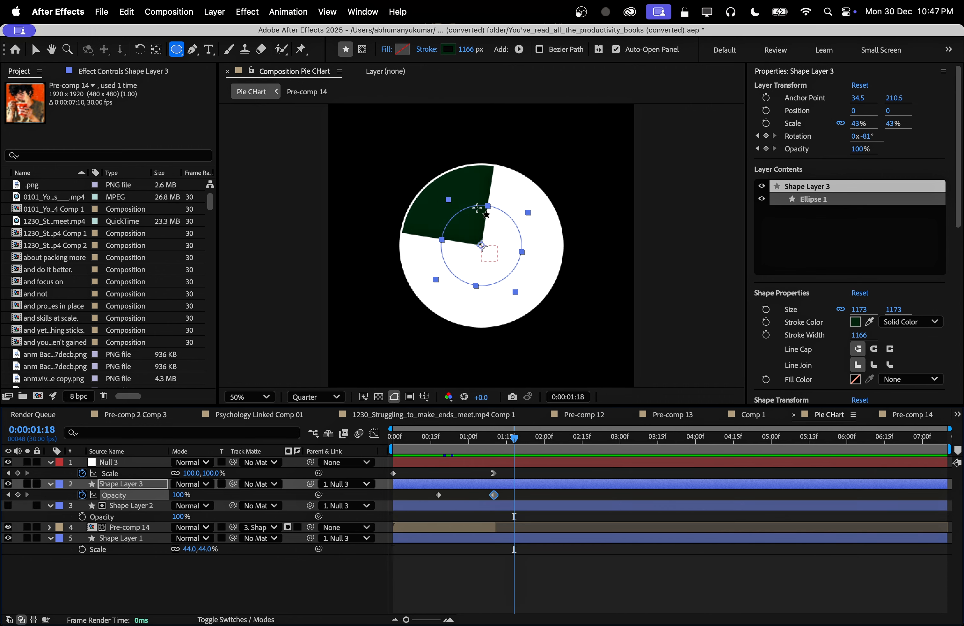
pyautogui.press('v')
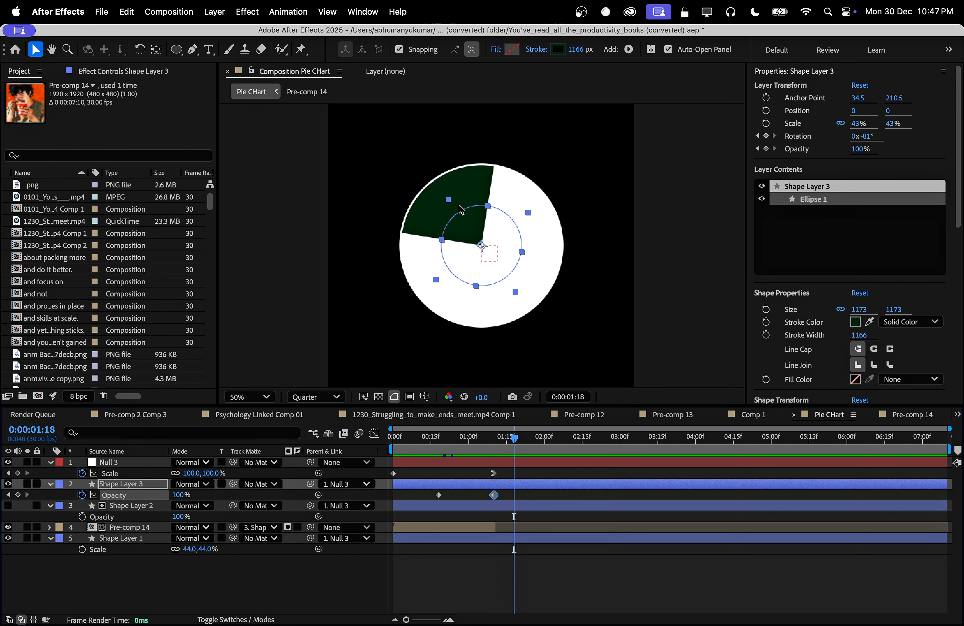
pyautogui.click(311, 570)
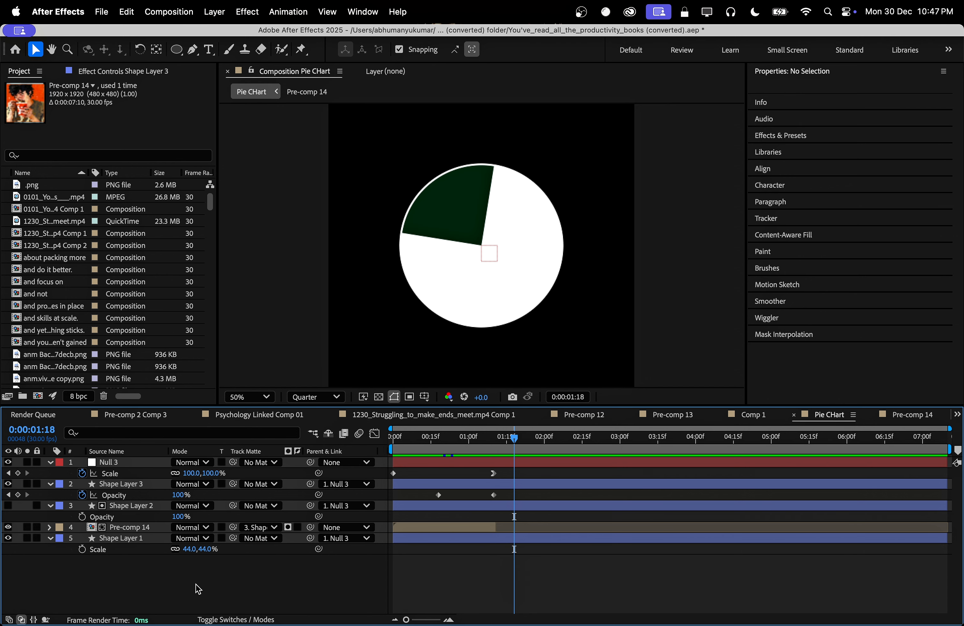
pyautogui.press('super+y')
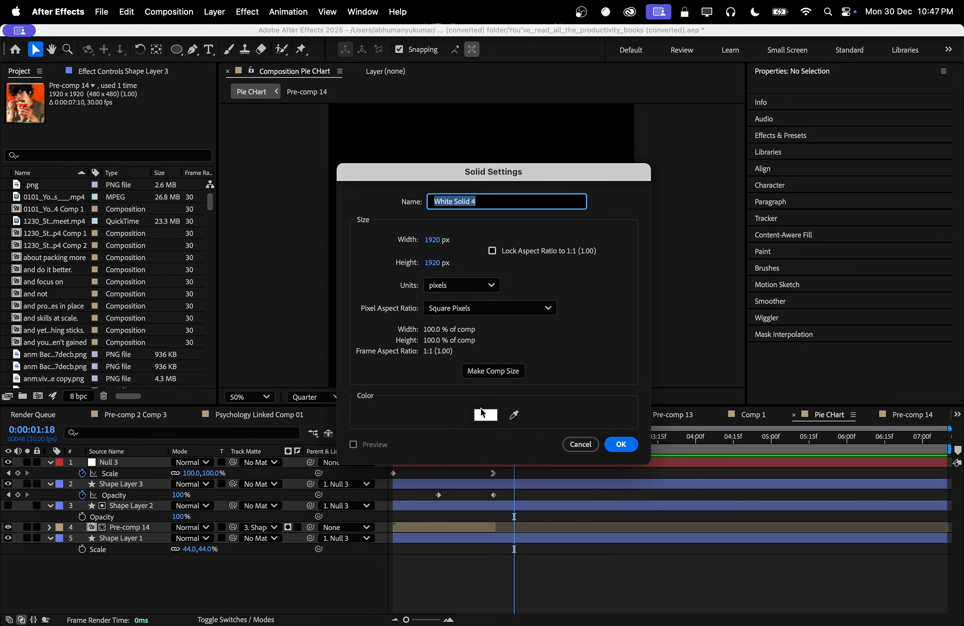
pyautogui.click(621, 444)
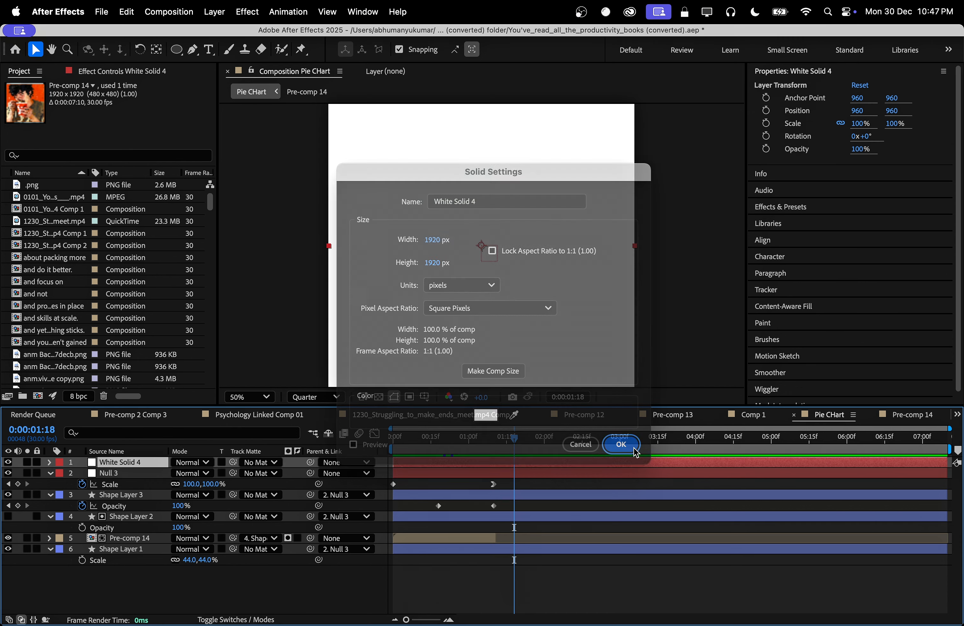
pyautogui.moveTo(148, 471); pyautogui.dragTo(170, 517)
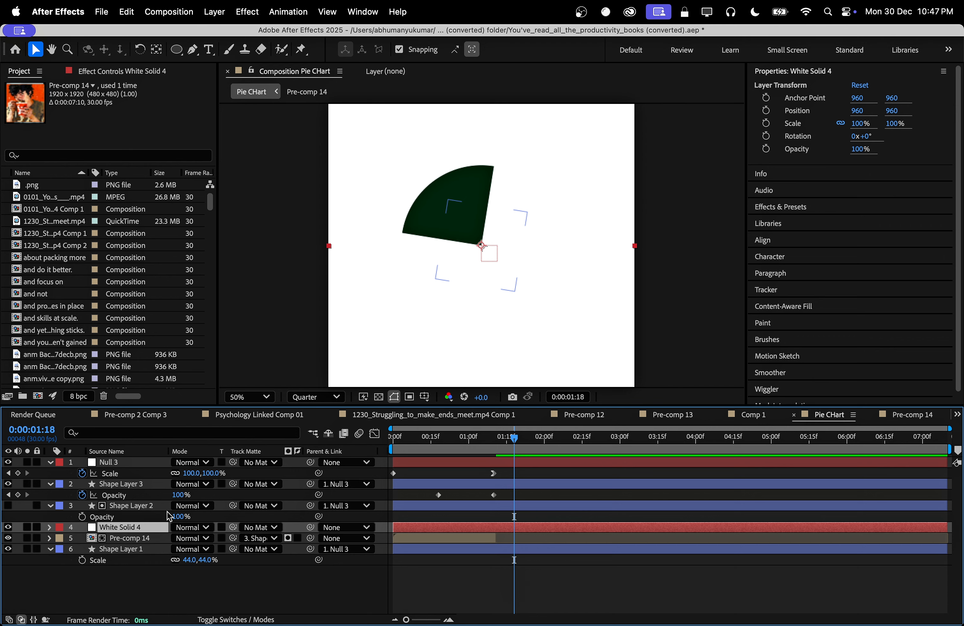
# - Apply the Fill effect to White Solid 4, keeping its red color
pyautogui.hotkey('ctrl', 'space')
pyautogui.write('fill')
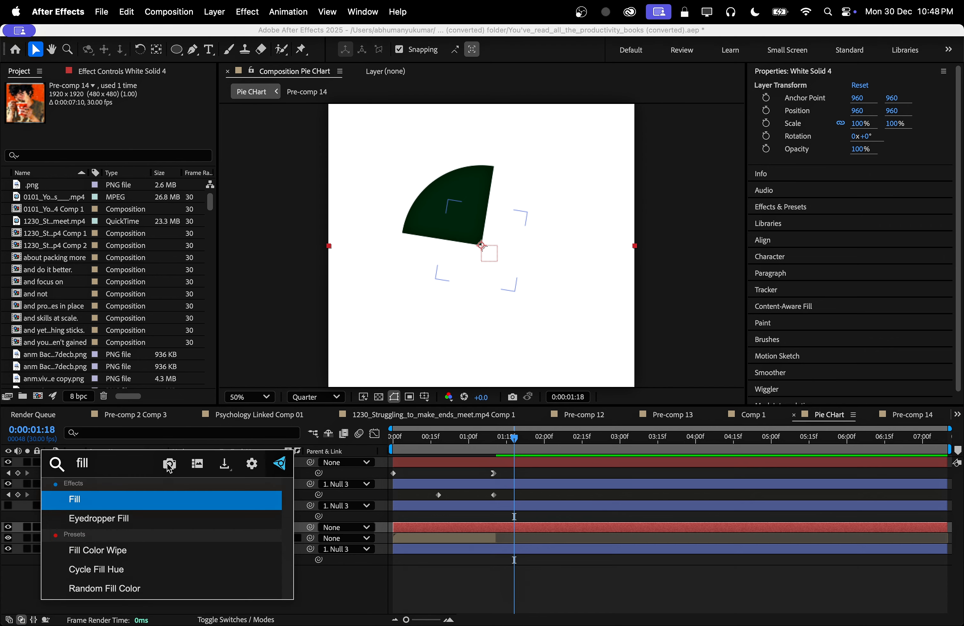
pyautogui.press('Return')
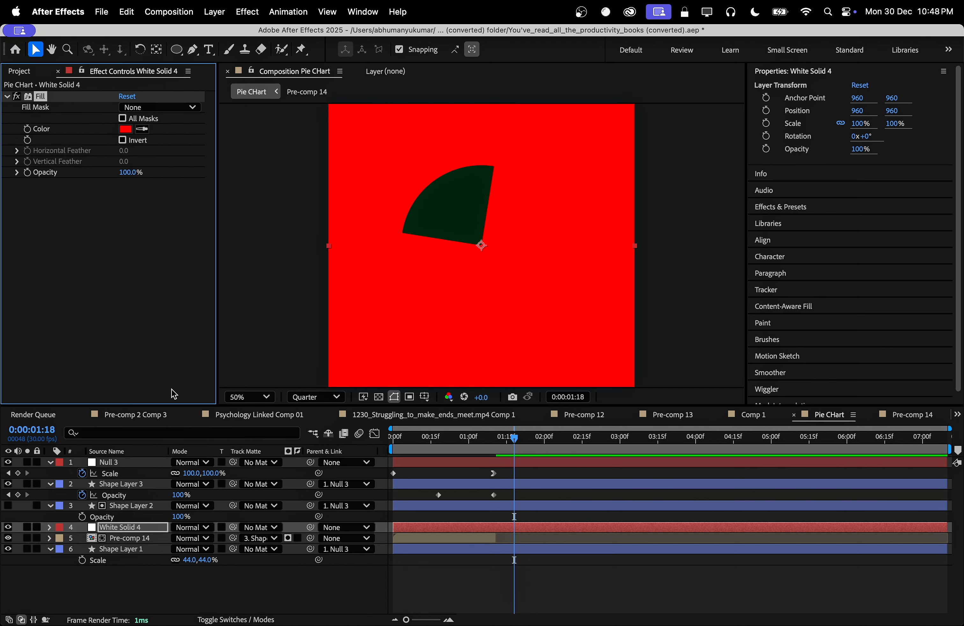
pyautogui.click(160, 582)
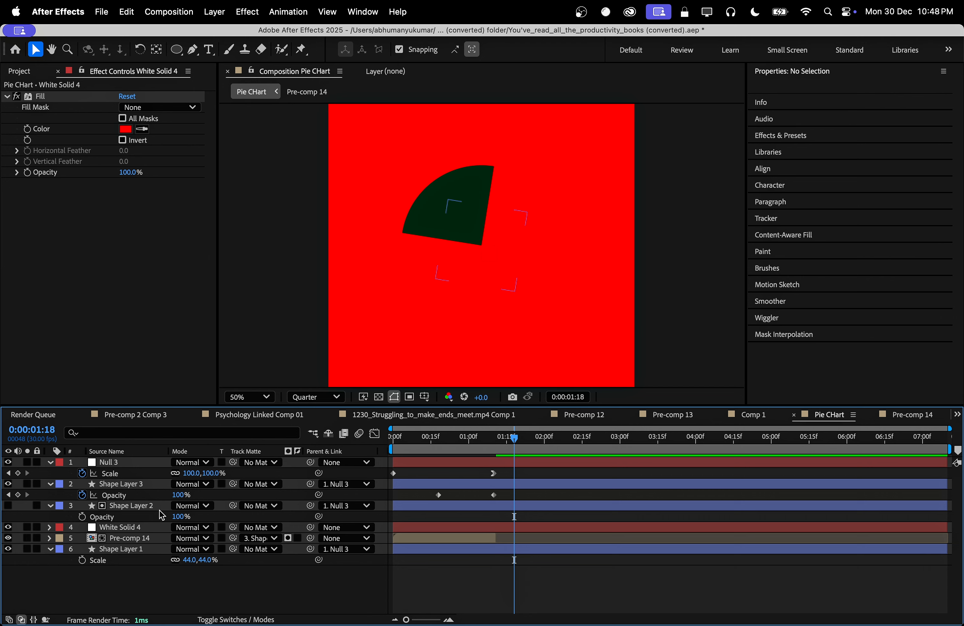
# - Set Shape Layer 2 as the track matte of White Solid 4
pyautogui.click(140, 528)
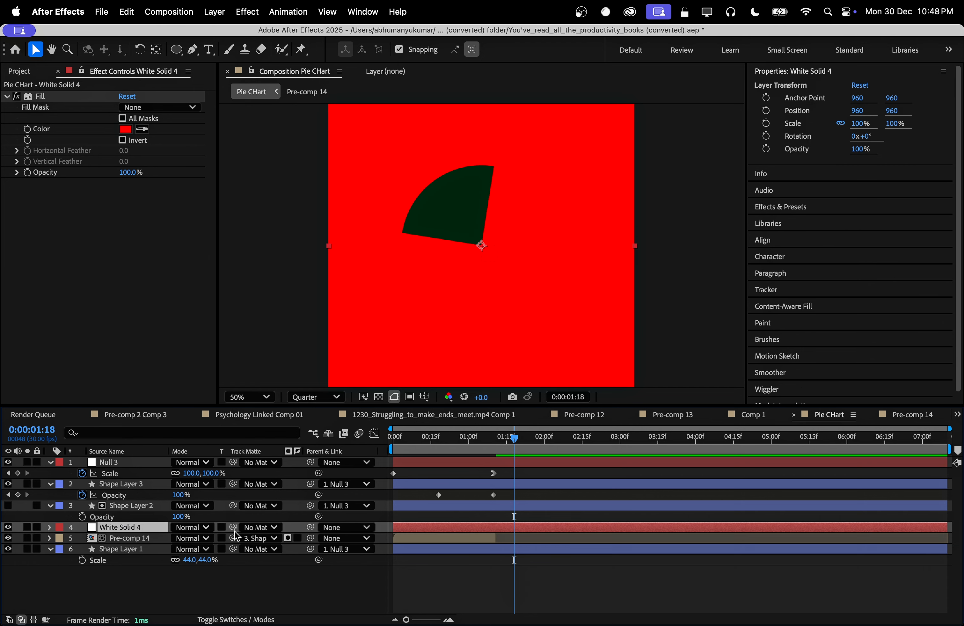
pyautogui.moveTo(237, 532); pyautogui.dragTo(157, 507)
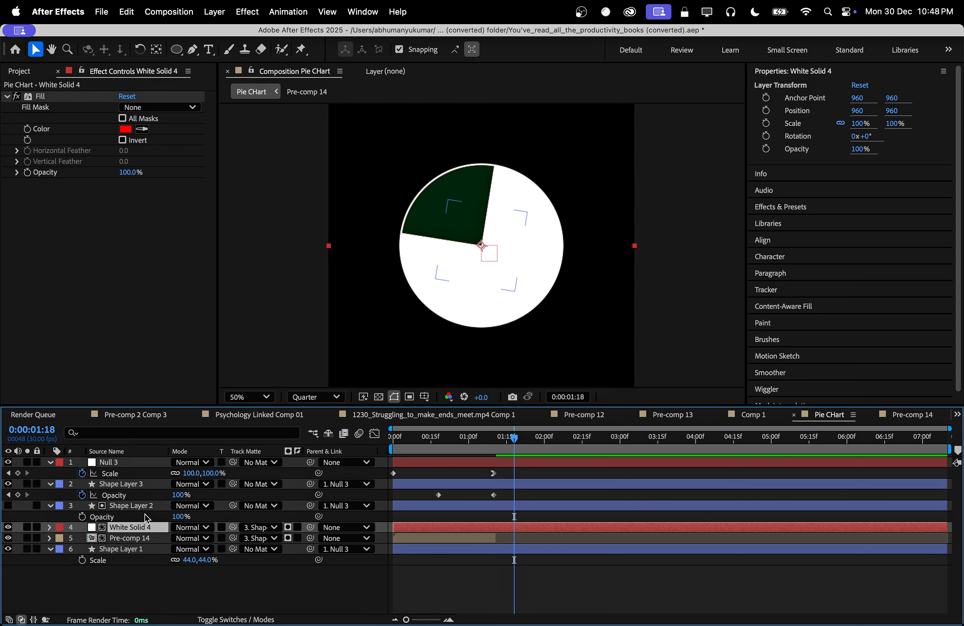
# - Pre-compose White Solid 4 as White Solid 4 Comp 1, leaving all attributes in Pie CHart
pyautogui.moveTo(518, 453); pyautogui.dragTo(483, 453)
pyautogui.moveTo(132, 533)
pyautogui.mouseDown()
pyautogui.moveTo(133, 547)
pyautogui.moveTo(147, 527)
pyautogui.mouseUp()
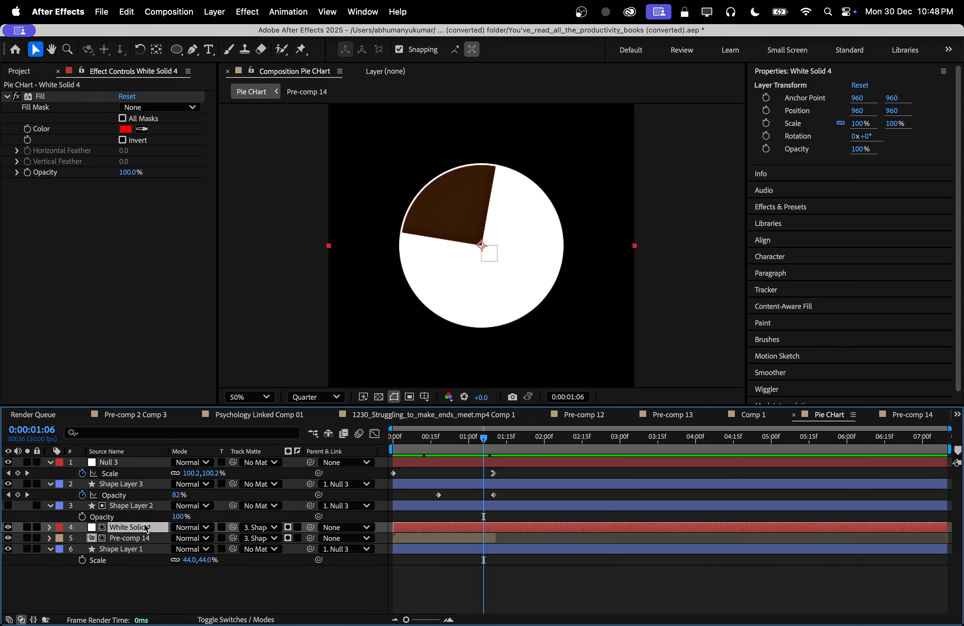
pyautogui.press('super+shift+c')
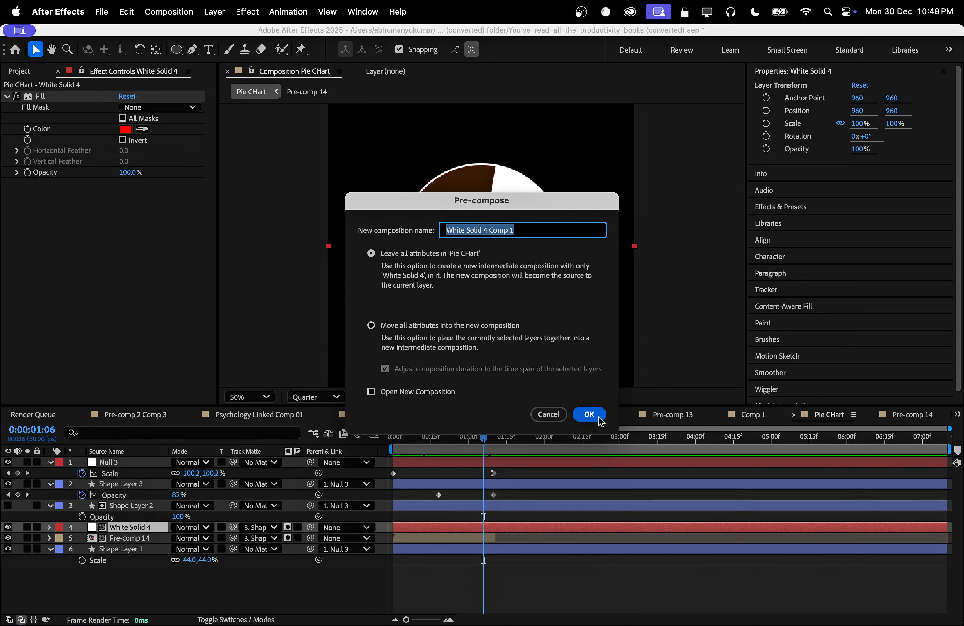
pyautogui.click(590, 415)
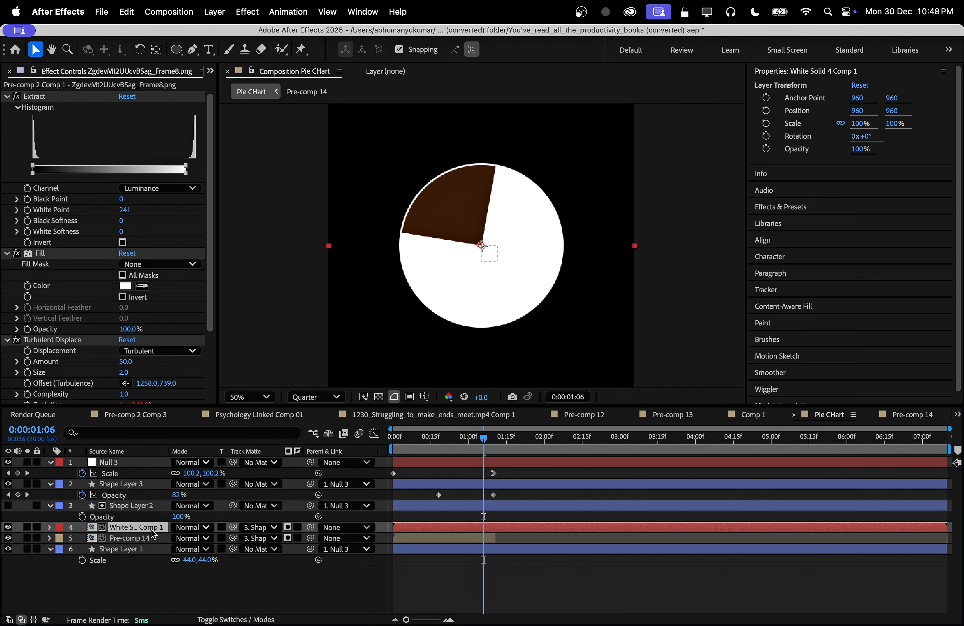
# - Add the downloaded cup noodles image from Chrome above the solid inside White Solid 4 Comp 1, fit it to the composition, and save
pyautogui.doubleClick(138, 528)
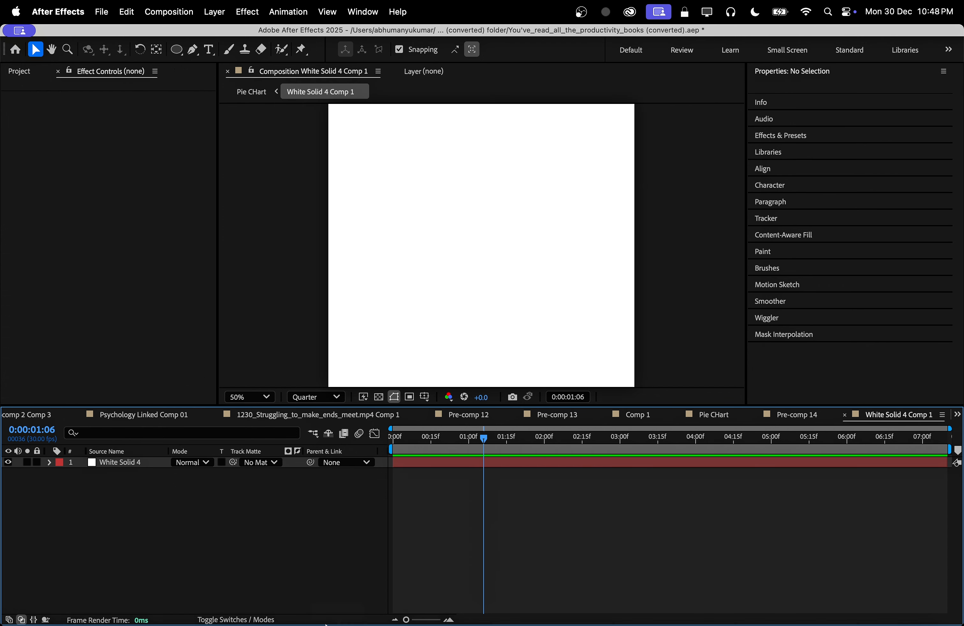
pyautogui.moveTo(326, 625)
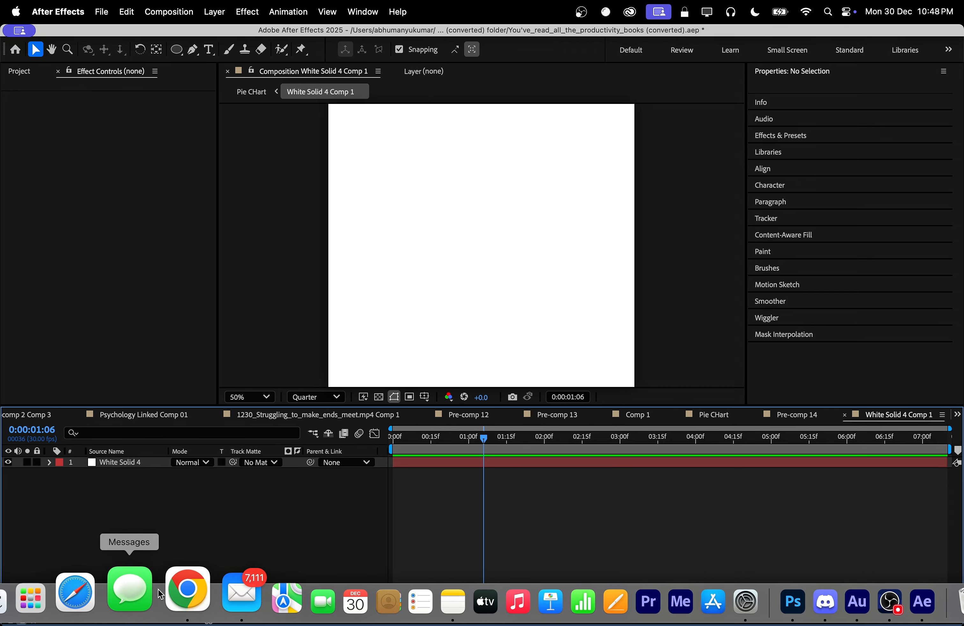
pyautogui.click(173, 588)
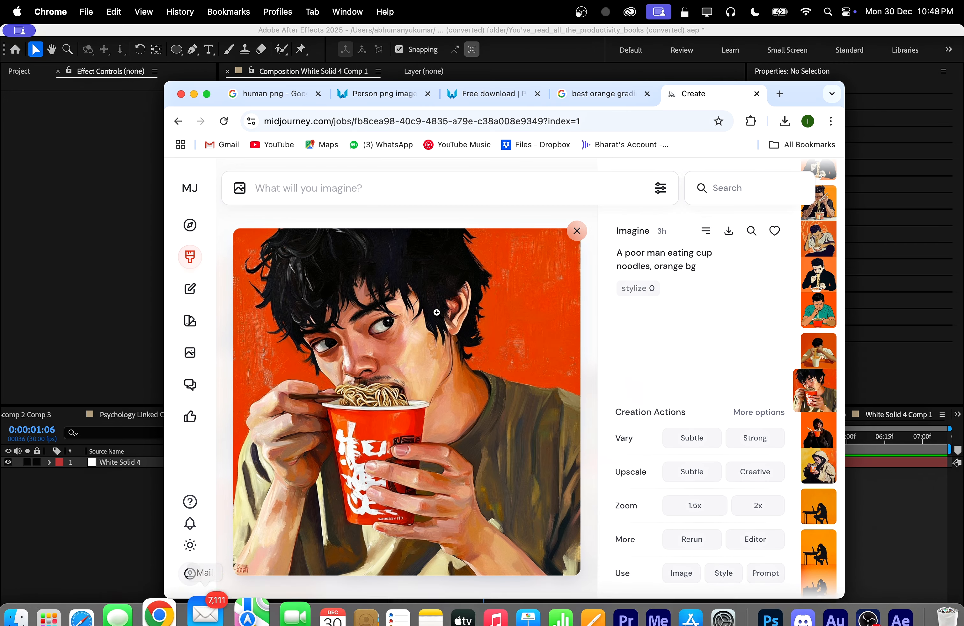
pyautogui.click(788, 123)
pyautogui.moveTo(726, 188); pyautogui.dragTo(92, 535)
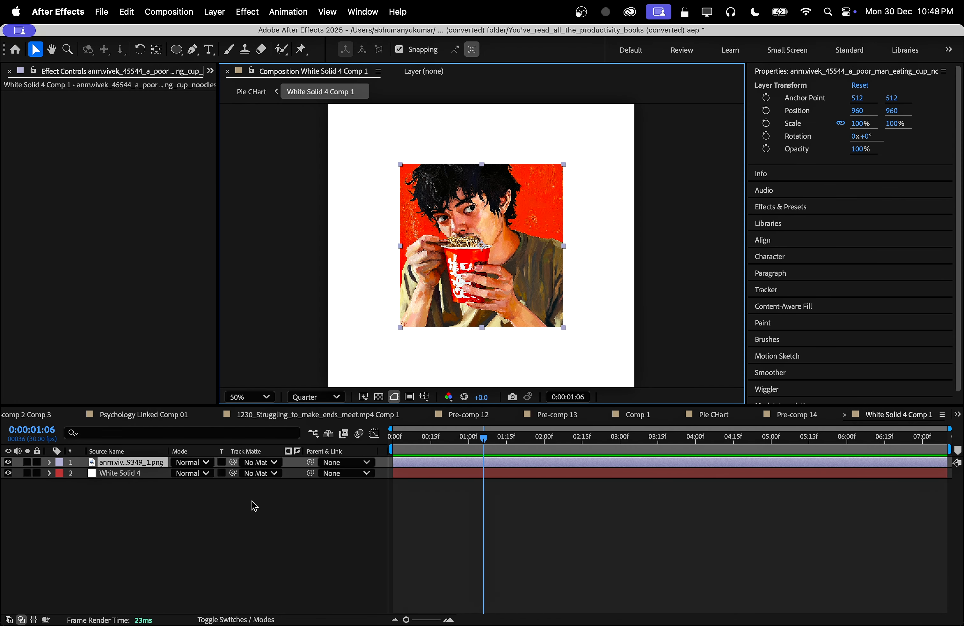
pyautogui.press('super+alt+shift+g')
pyautogui.press('super+s')
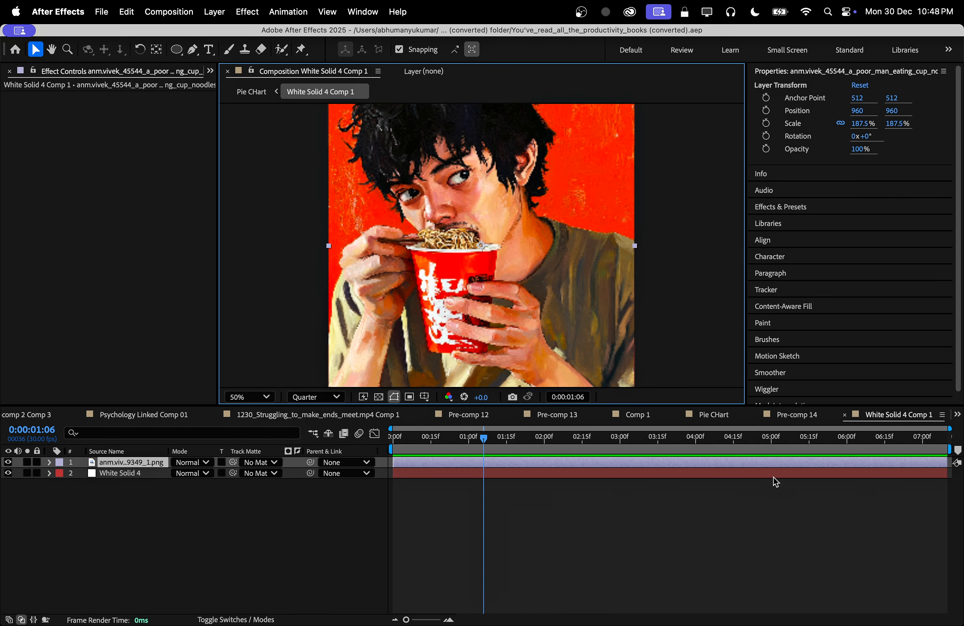
# - Remove the Fill effect from the White Solid 4 Comp 1 layer in the Pie CHart composition
pyautogui.click(797, 414)
pyautogui.click(724, 415)
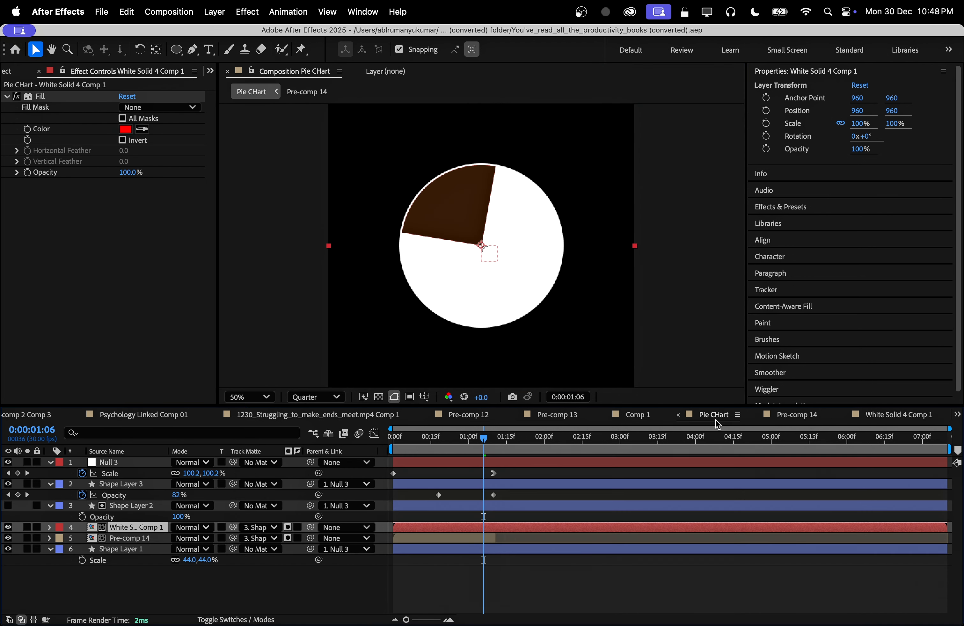
pyautogui.moveTo(482, 443); pyautogui.dragTo(472, 465)
pyautogui.click(37, 99)
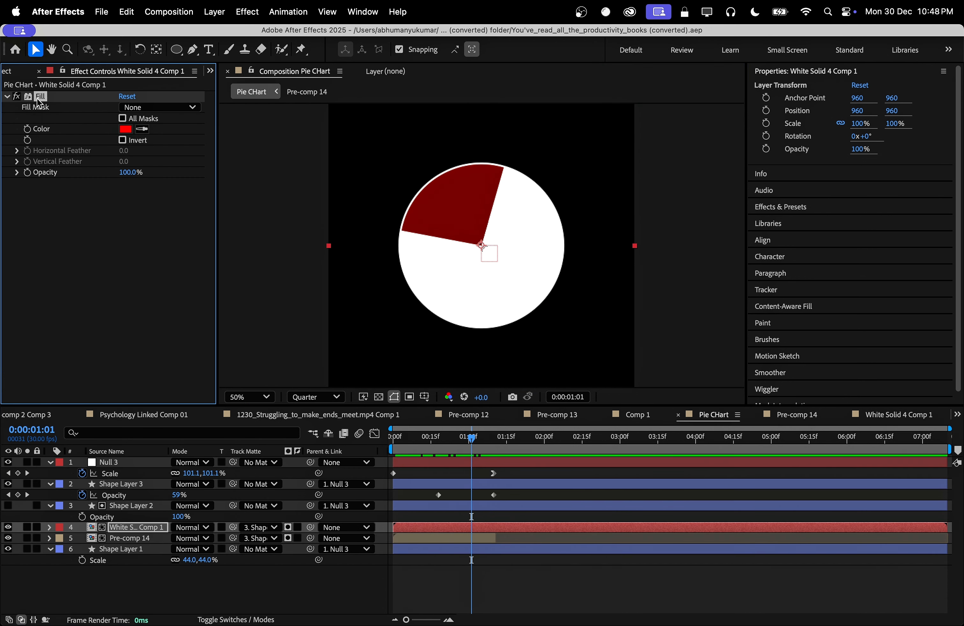
pyautogui.press('Delete')
# - Go to 0:00:01:12 in Pie CHart and delete Shape Layer 3, the dark green slice overlay
pyautogui.moveTo(486, 441); pyautogui.dragTo(498, 462)
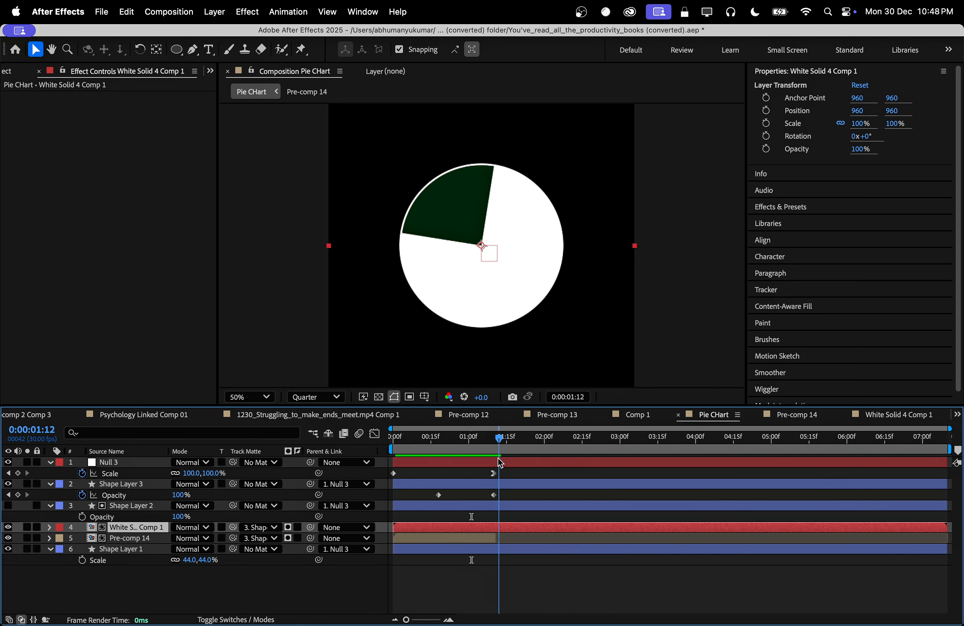
pyautogui.moveTo(139, 531); pyautogui.dragTo(146, 531)
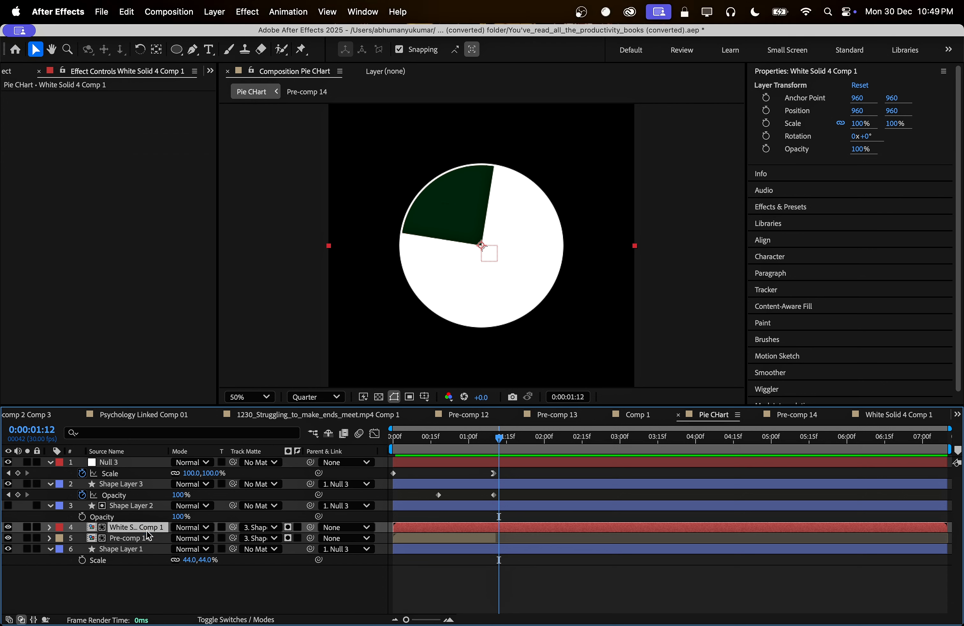
pyautogui.click(145, 485)
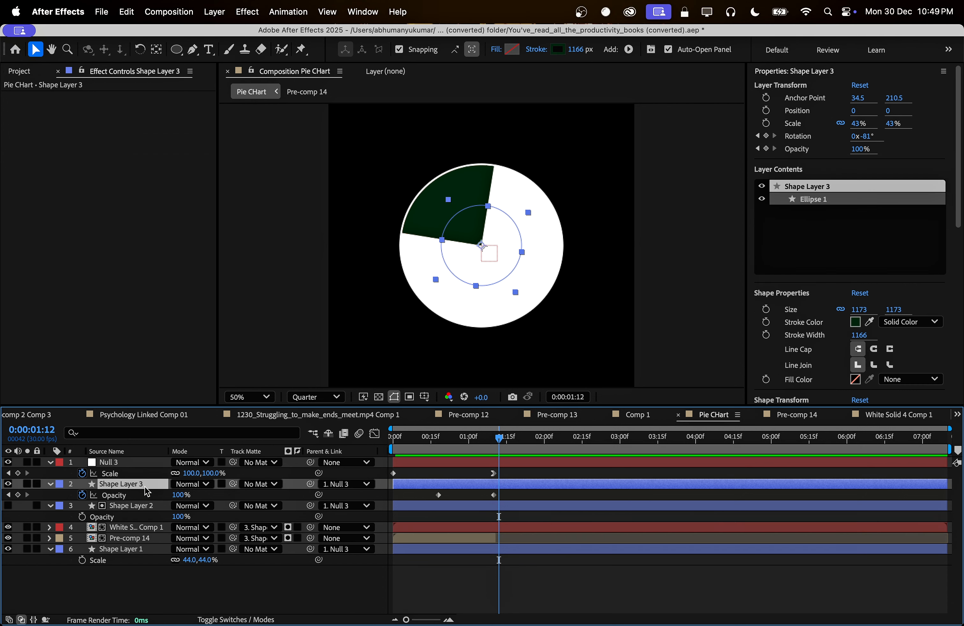
pyautogui.press('Delete')
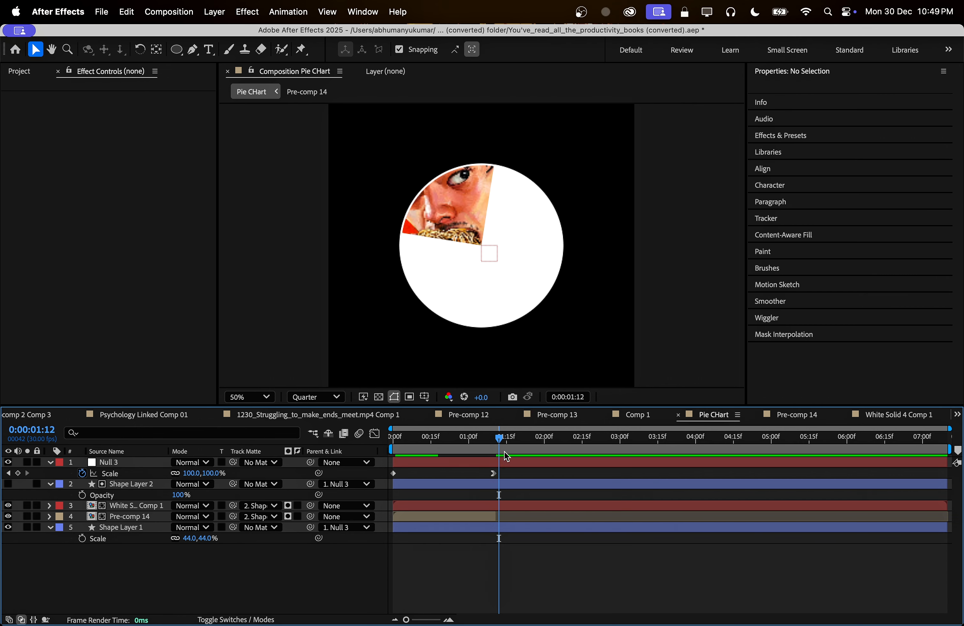
# - Make all five layers in the Pie CHart composition 3D
pyautogui.rightClick(213, 585)
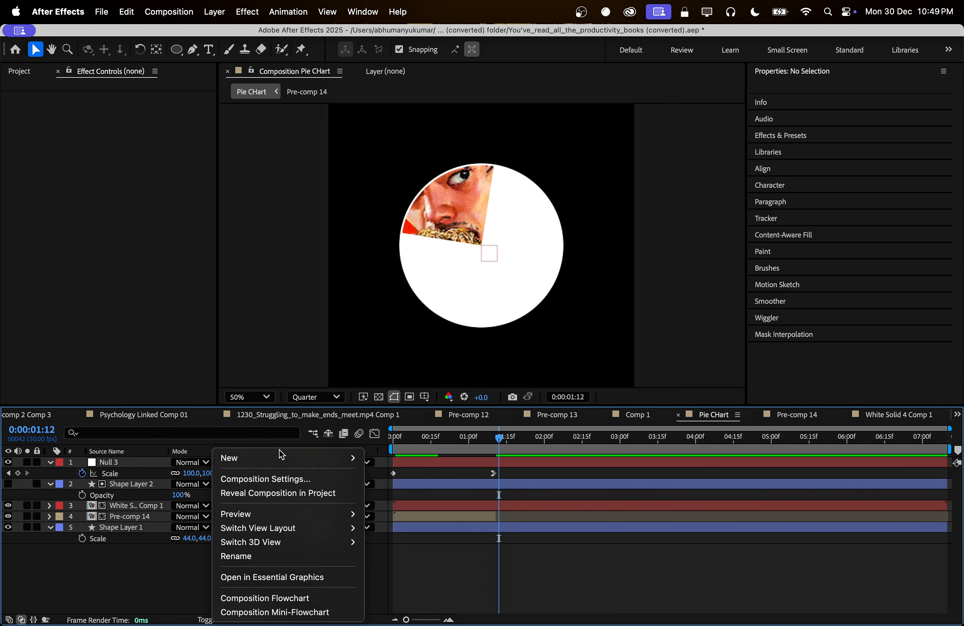
pyautogui.click(140, 608)
pyautogui.moveTo(140, 554); pyautogui.dragTo(118, 456)
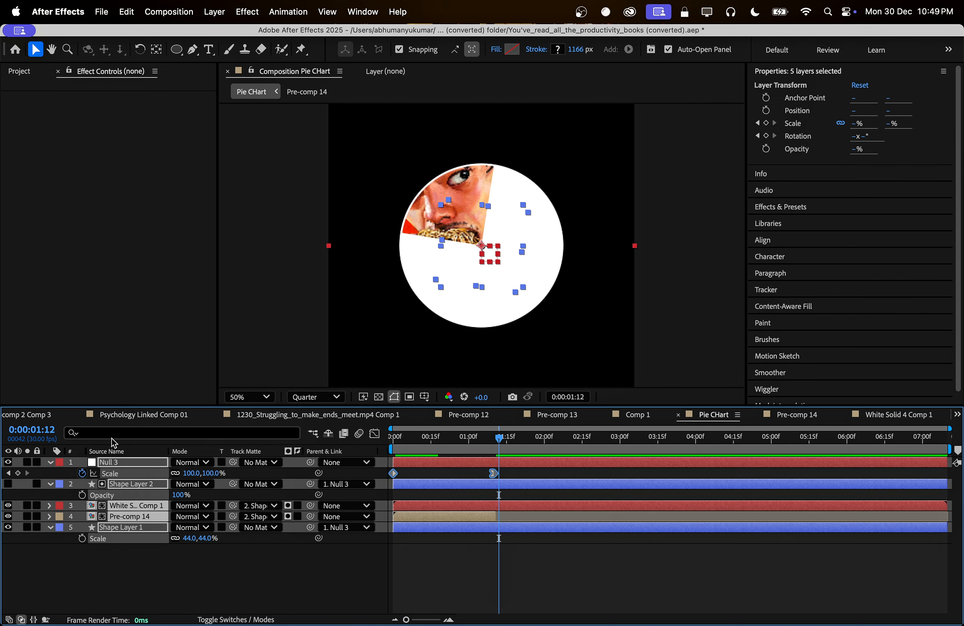
pyautogui.click(238, 616)
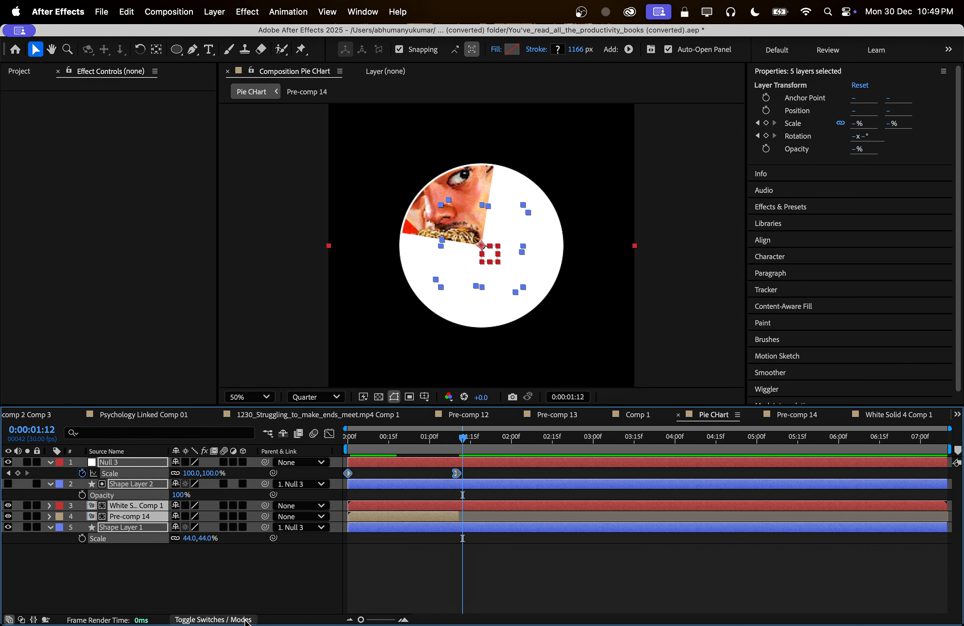
pyautogui.click(243, 516)
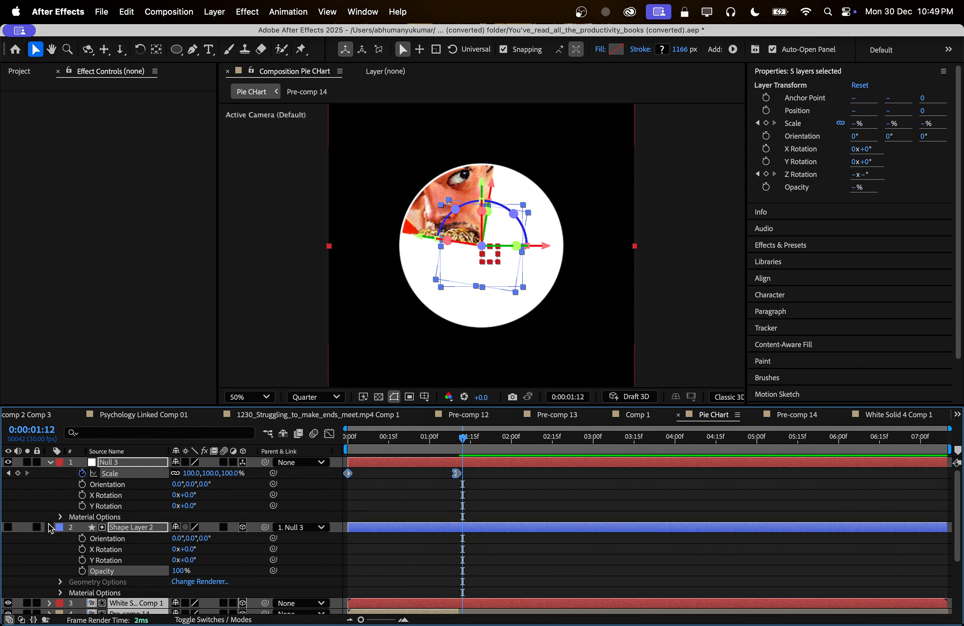
# - Collapse the expanded layer properties and set the Z position of White Solid 4 Comp 1 to 2120
pyautogui.click(50, 527)
pyautogui.click(198, 593)
pyautogui.click(141, 499)
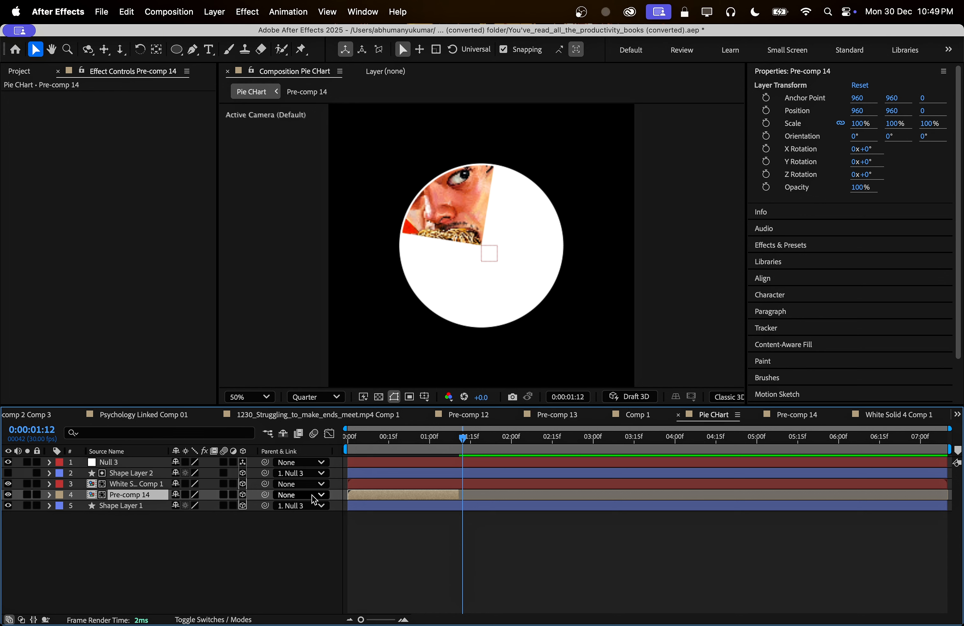
pyautogui.click(137, 485)
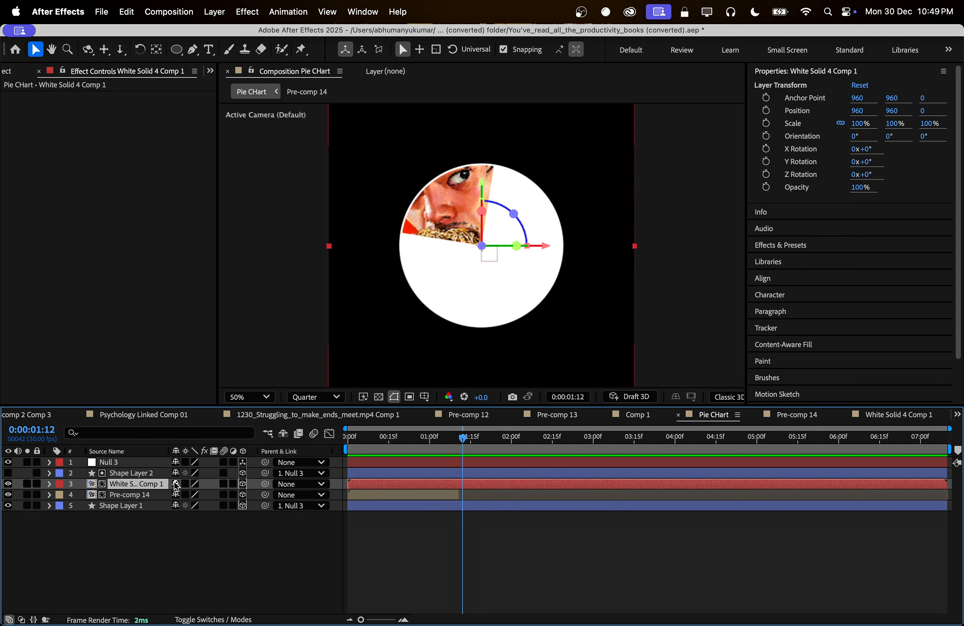
pyautogui.press('p')
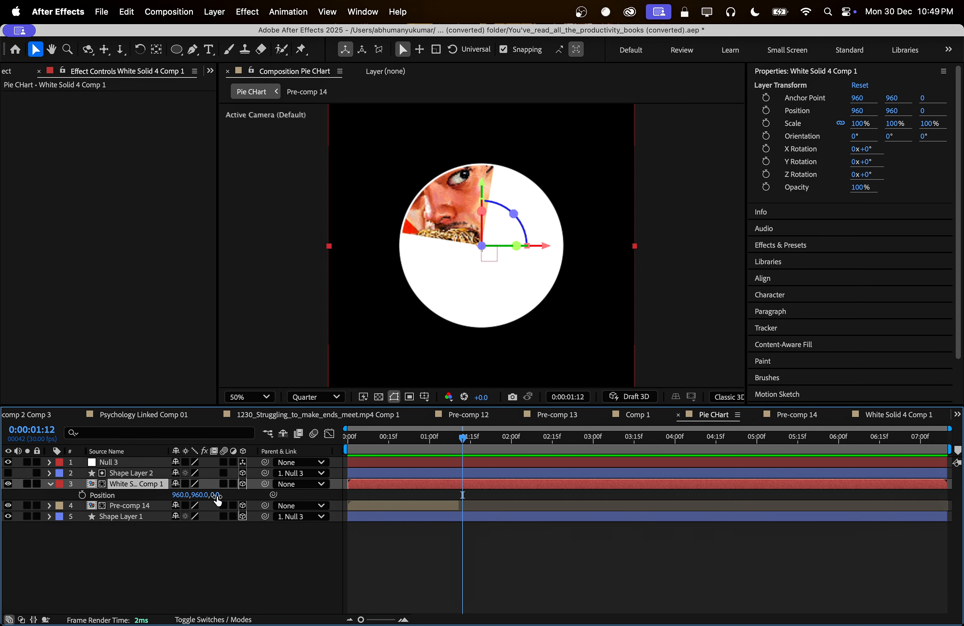
pyautogui.moveTo(216, 495); pyautogui.dragTo(471, 310)
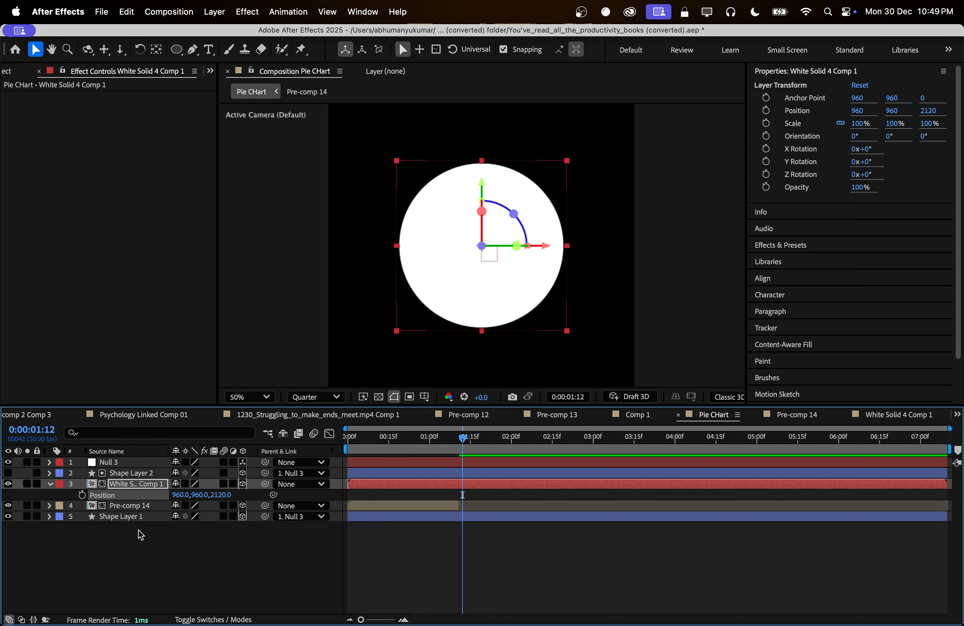
# - Create an adjustment layer and place it between White Solid 4 Comp 1 and Pre-comp 14
pyautogui.rightClick(145, 547)
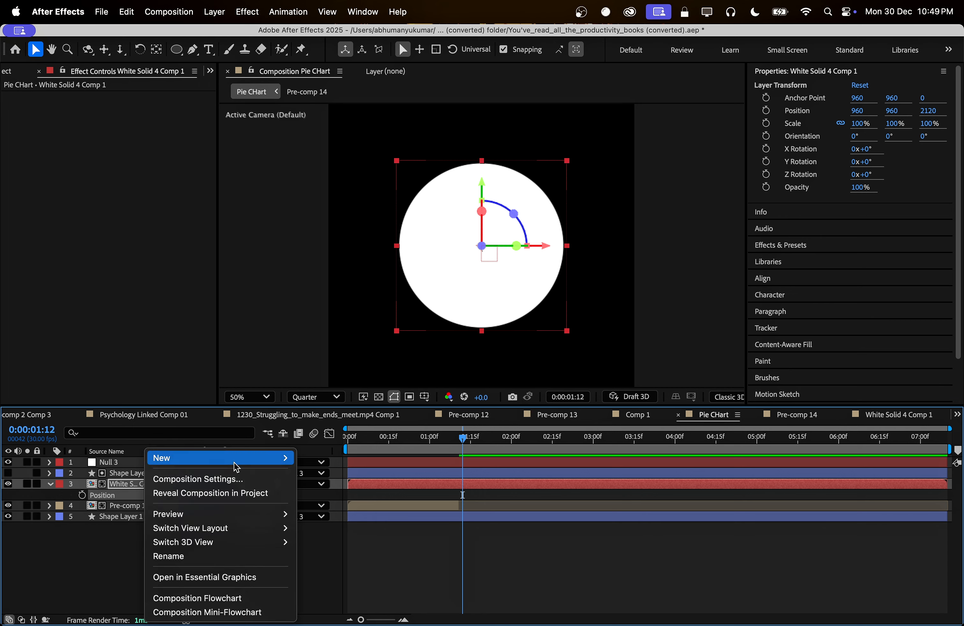
pyautogui.moveTo(264, 458)
pyautogui.click(383, 566)
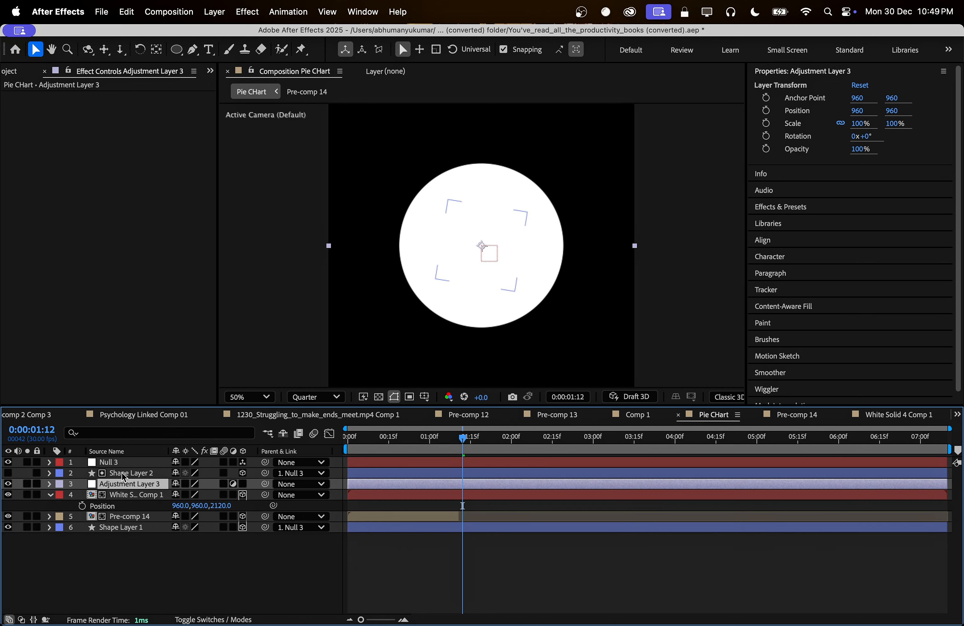
pyautogui.moveTo(126, 489); pyautogui.dragTo(128, 512)
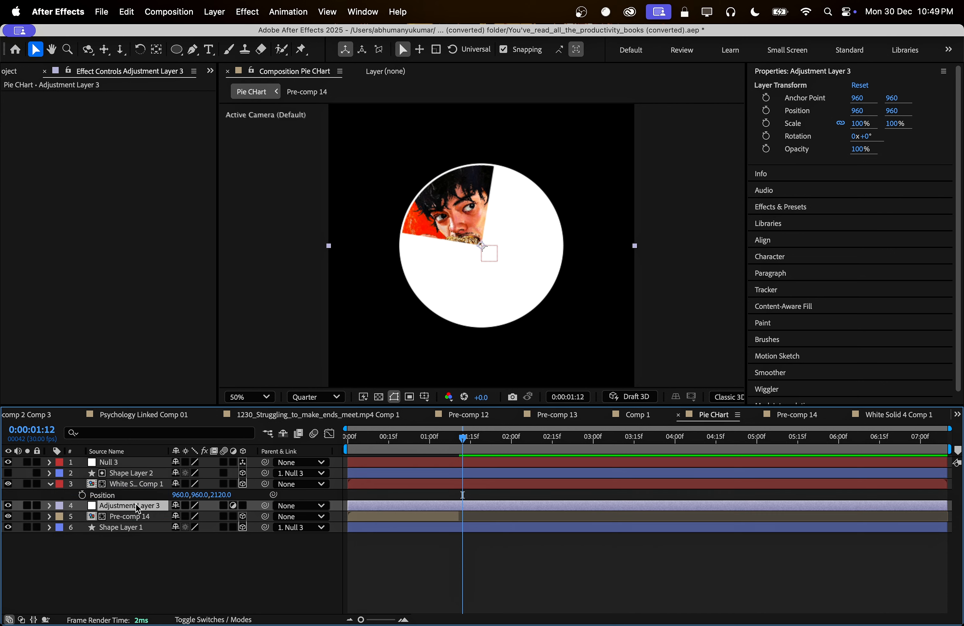
pyautogui.click(126, 546)
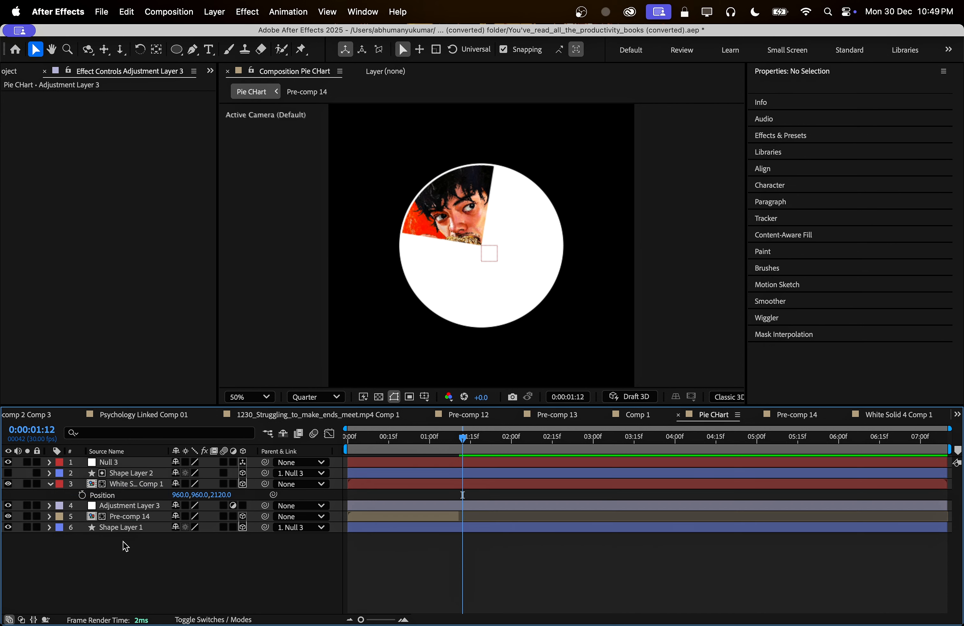
# - Create a two-node camera named Camera 1 directly above White Solid 4 Comp 1, keeping the offered Custom preset
pyautogui.click(130, 516)
pyautogui.click(135, 486)
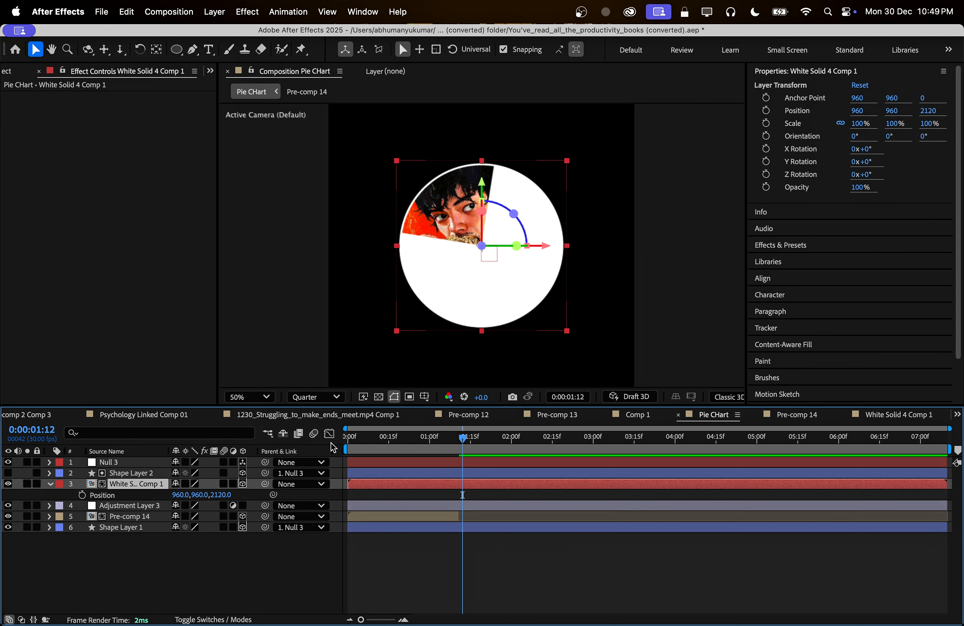
pyautogui.rightClick(189, 573)
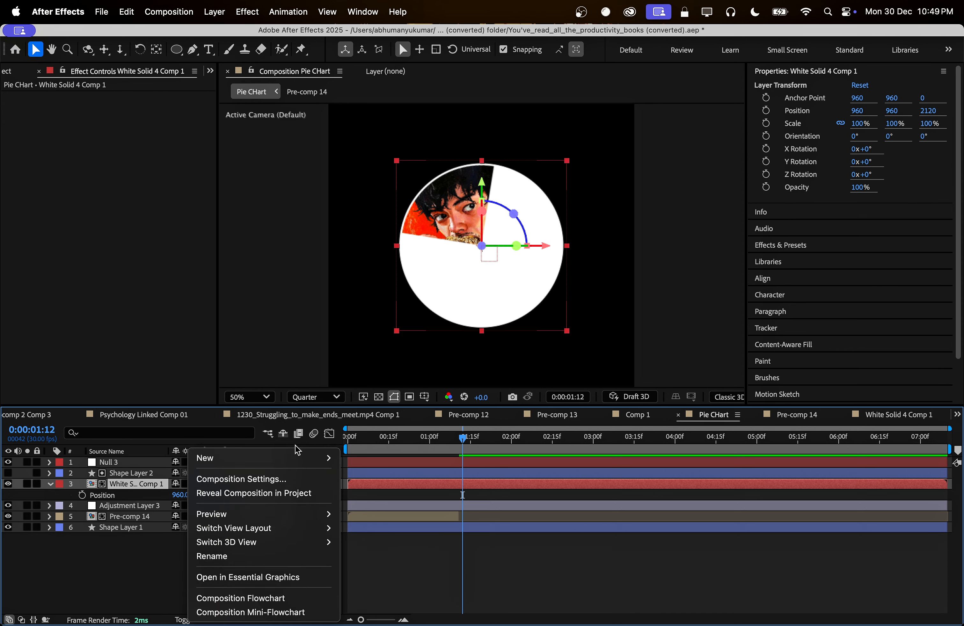
pyautogui.moveTo(302, 464)
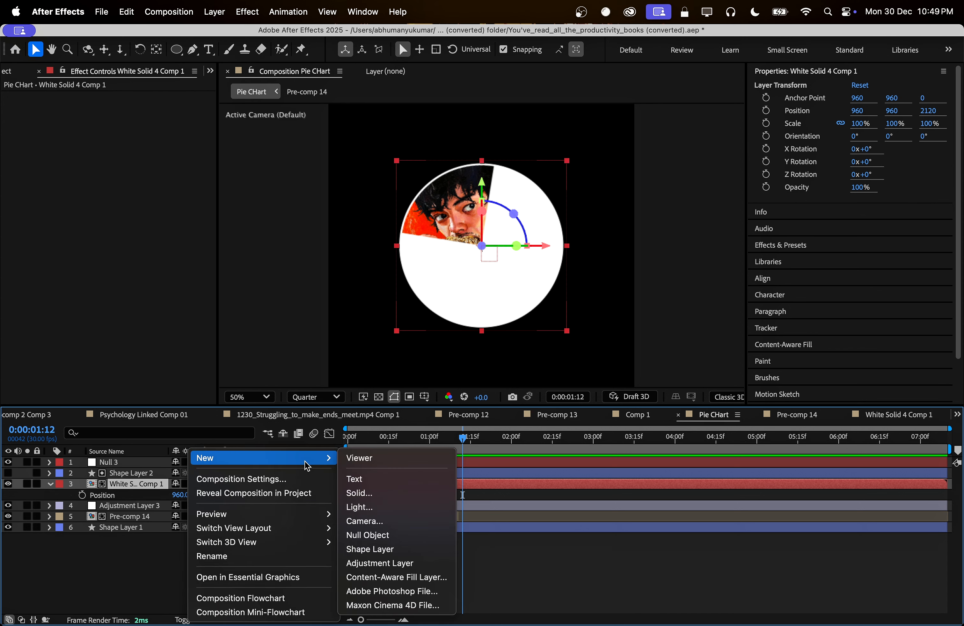
pyautogui.click(394, 519)
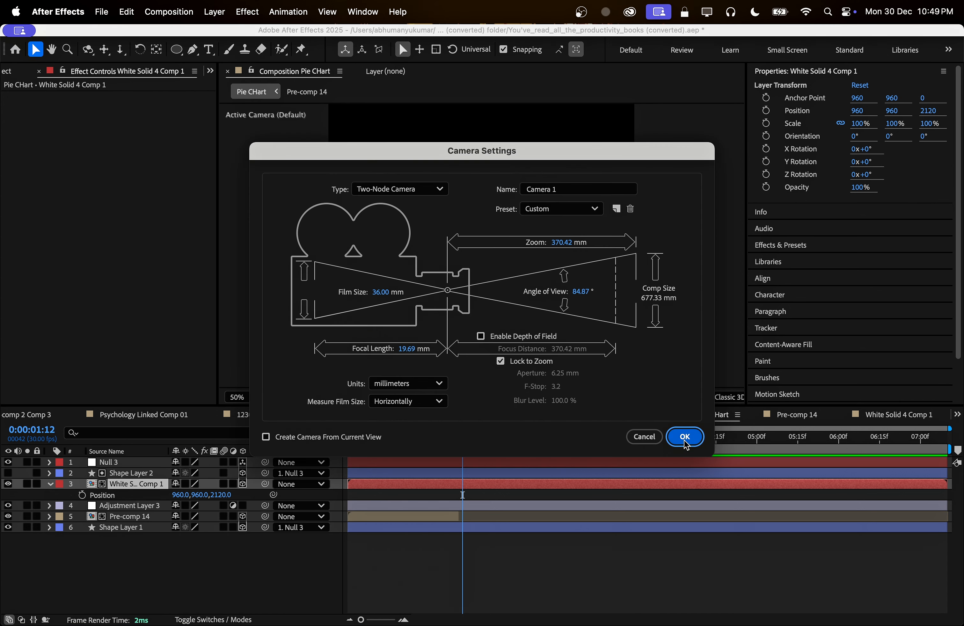
pyautogui.click(685, 437)
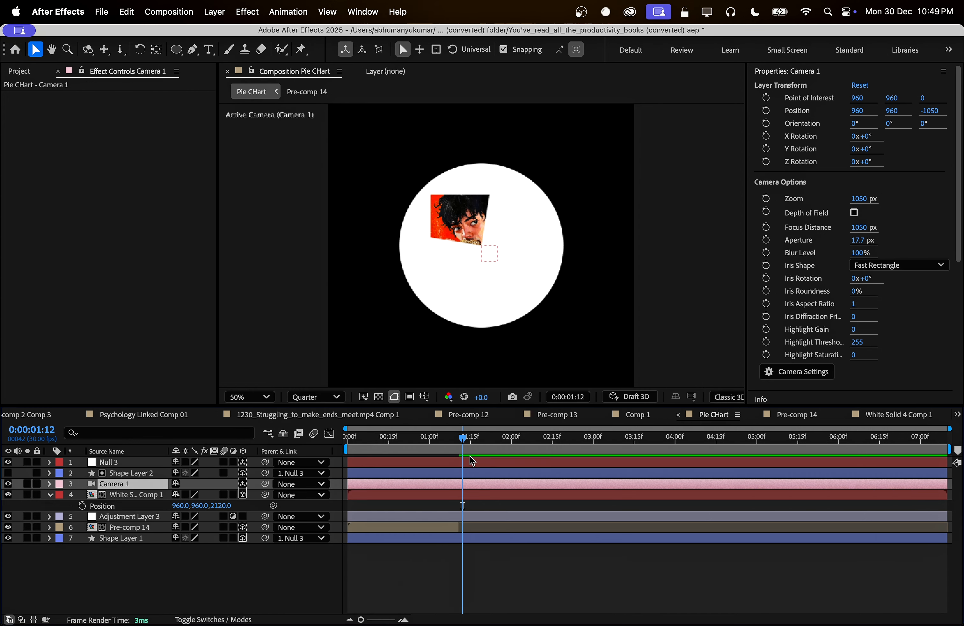
# - Change the lens preset of Camera 1 to 50mm
pyautogui.doubleClick(156, 488)
pyautogui.click(595, 209)
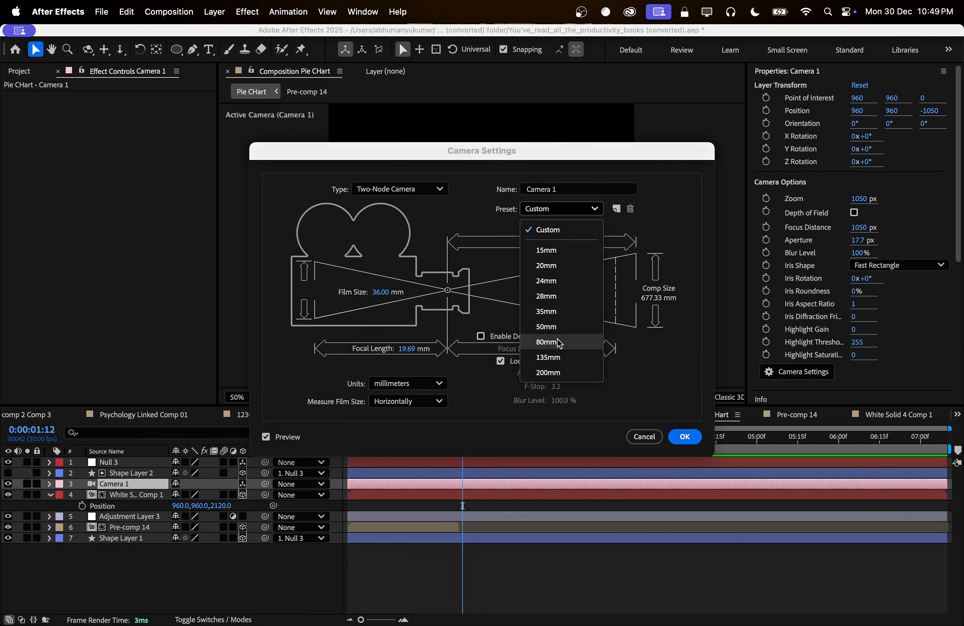
pyautogui.click(567, 328)
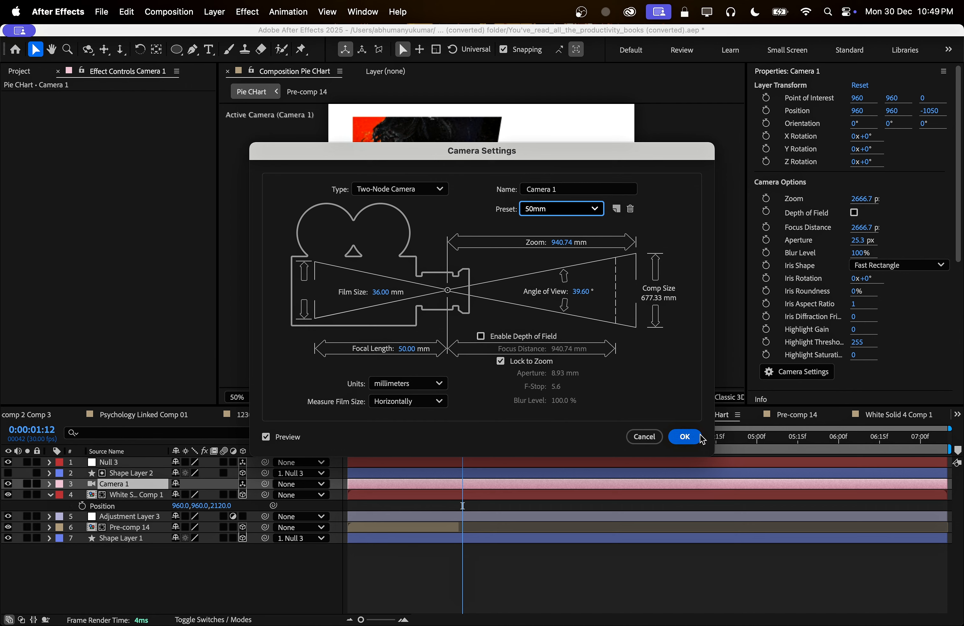
pyautogui.click(685, 437)
# - Dolly Camera 1 back until the whole pie chart fits in frame with a wide black margin around it
pyautogui.press('3')
pyautogui.moveTo(466, 249); pyautogui.dragTo(471, 391)
pyautogui.press('v')
pyautogui.click(494, 269)
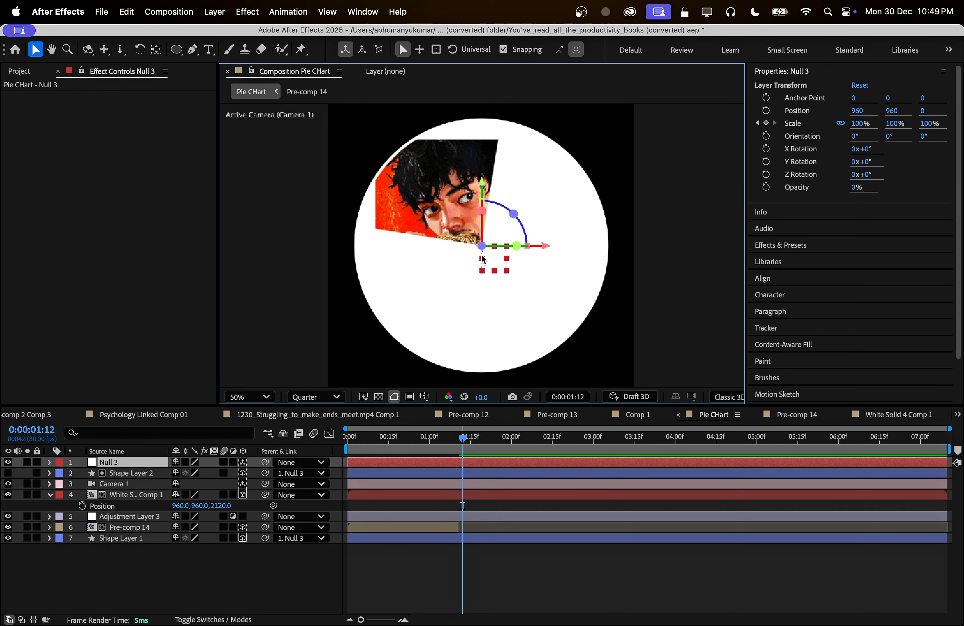
pyautogui.press('3')
pyautogui.moveTo(485, 260); pyautogui.dragTo(490, 353)
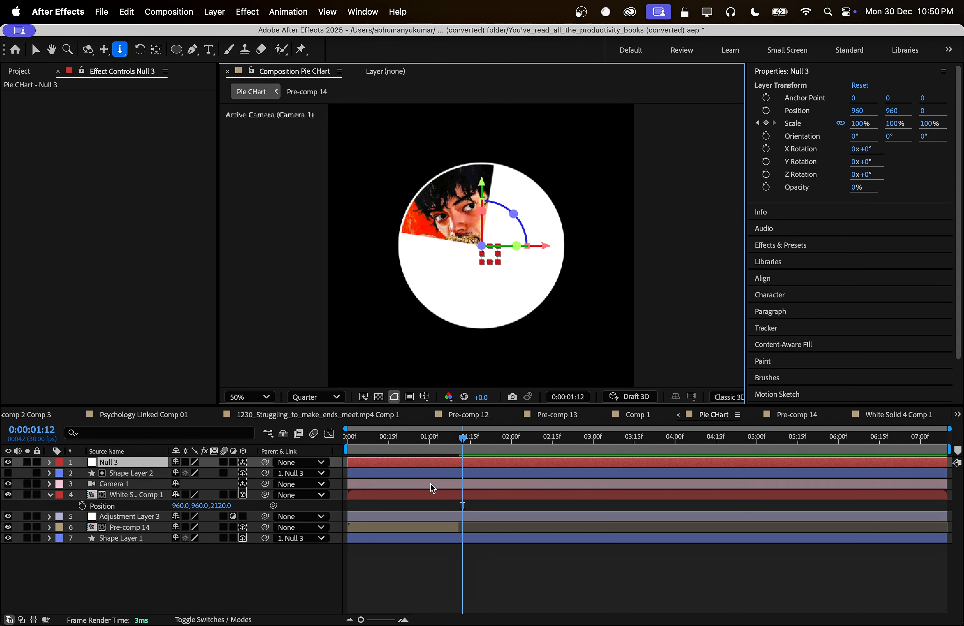
# - Set the first Point of Interest and Position keyframes on Camera 1 at 0:00:01:10, on Null 3's last scale keyframe
pyautogui.click(432, 486)
pyautogui.press('p')
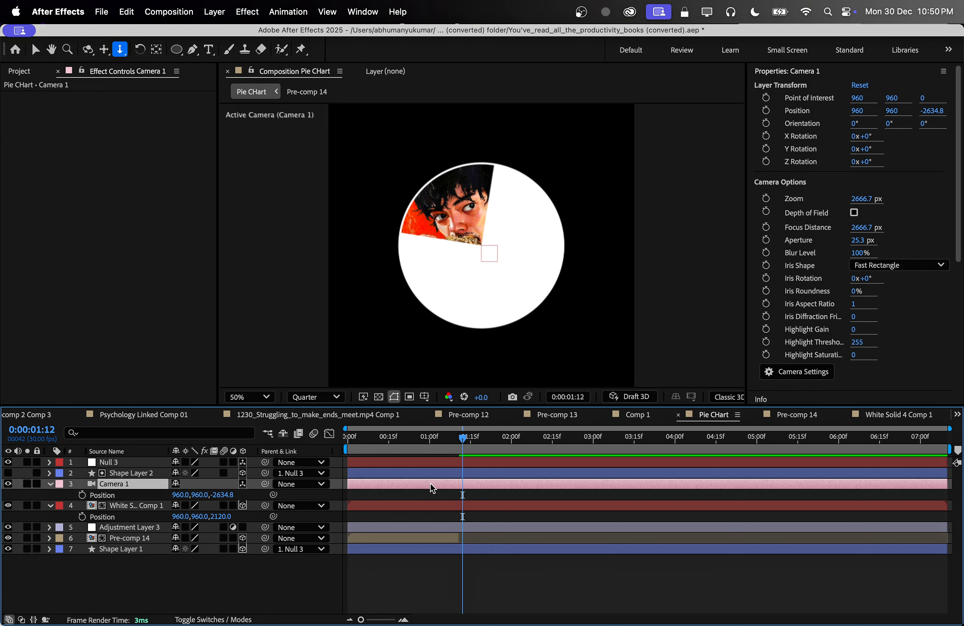
pyautogui.hotkey('shift', 'a')
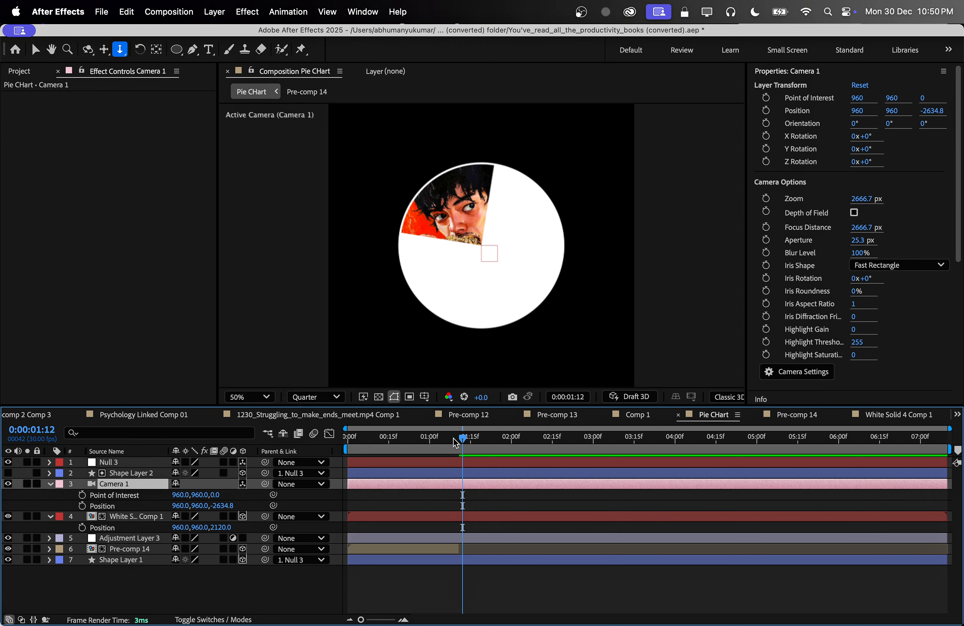
pyautogui.moveTo(455, 440)
pyautogui.mouseDown()
pyautogui.moveTo(342, 439)
pyautogui.moveTo(443, 433)
pyautogui.mouseUp()
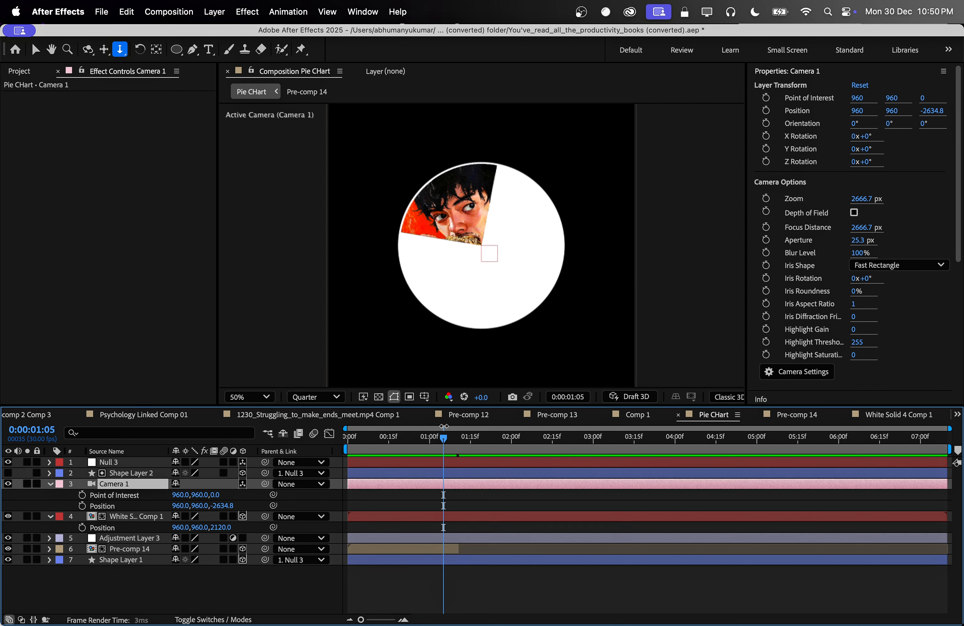
pyautogui.click(147, 472)
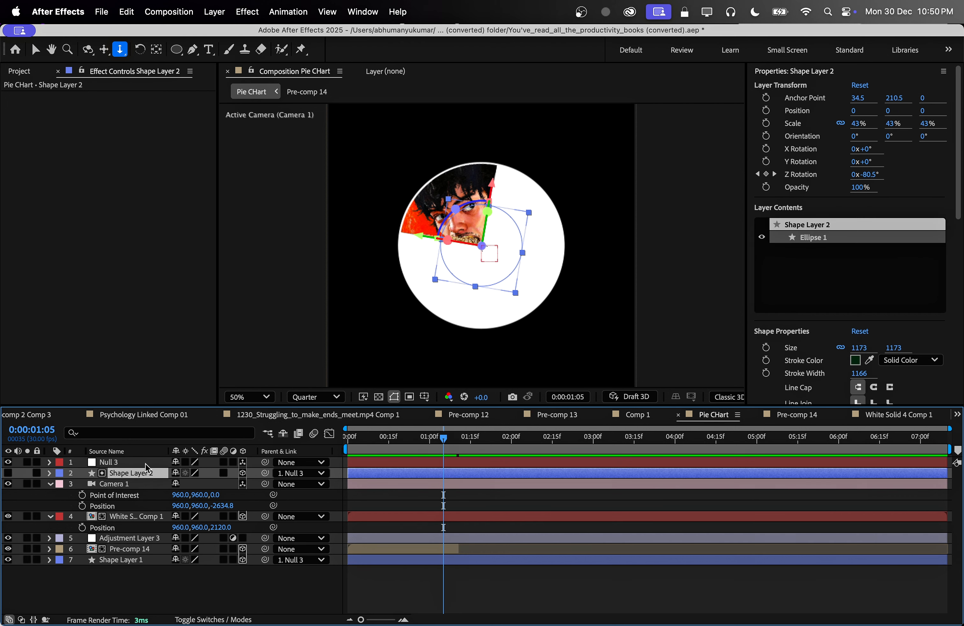
pyautogui.click(146, 465)
pyautogui.press('s')
pyautogui.press('k')
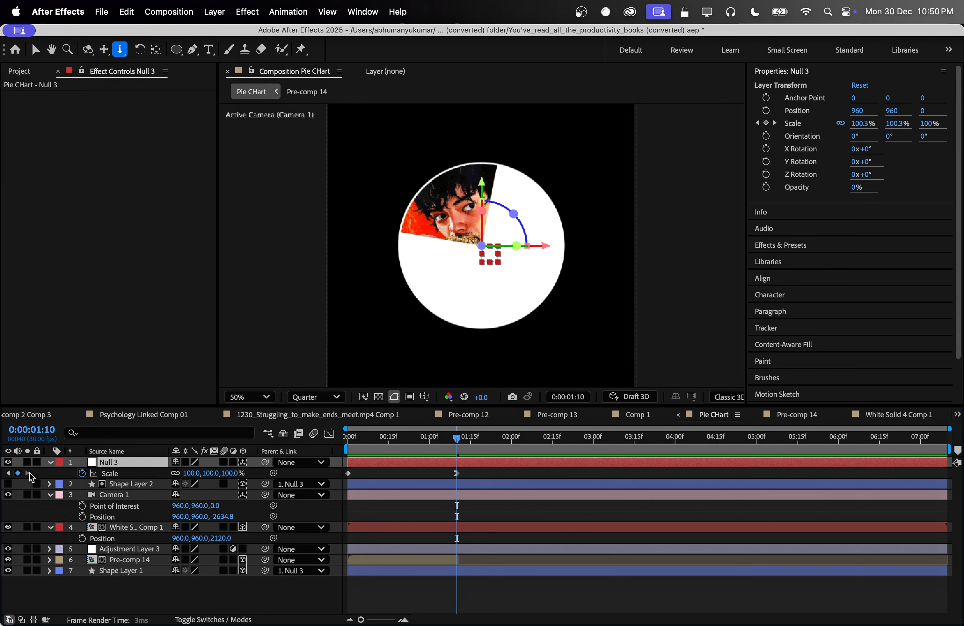
pyautogui.click(459, 499)
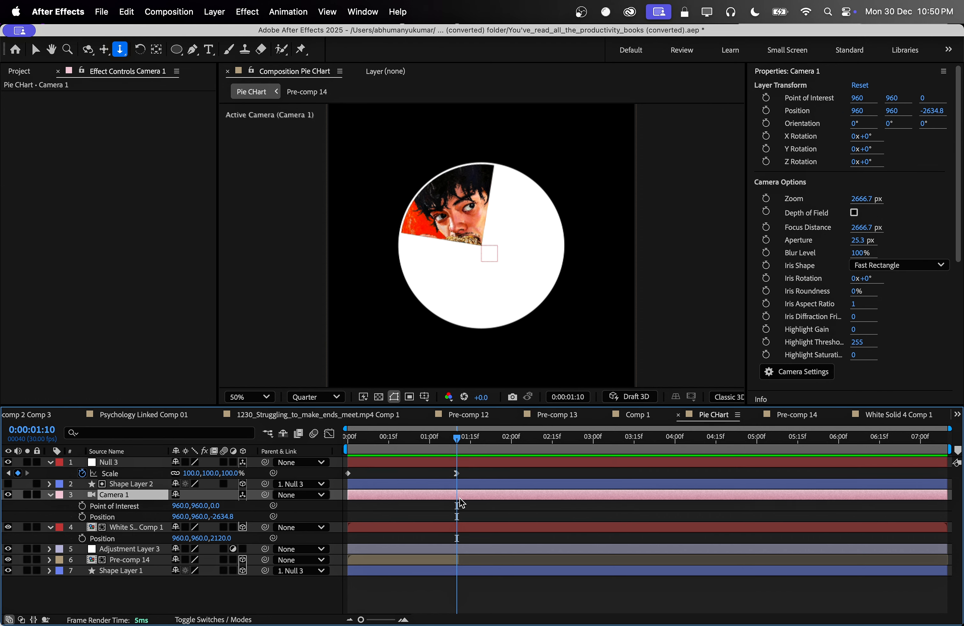
pyautogui.click(141, 507)
pyautogui.keyDown('shift'); pyautogui.click(121, 518); pyautogui.keyUp('shift')
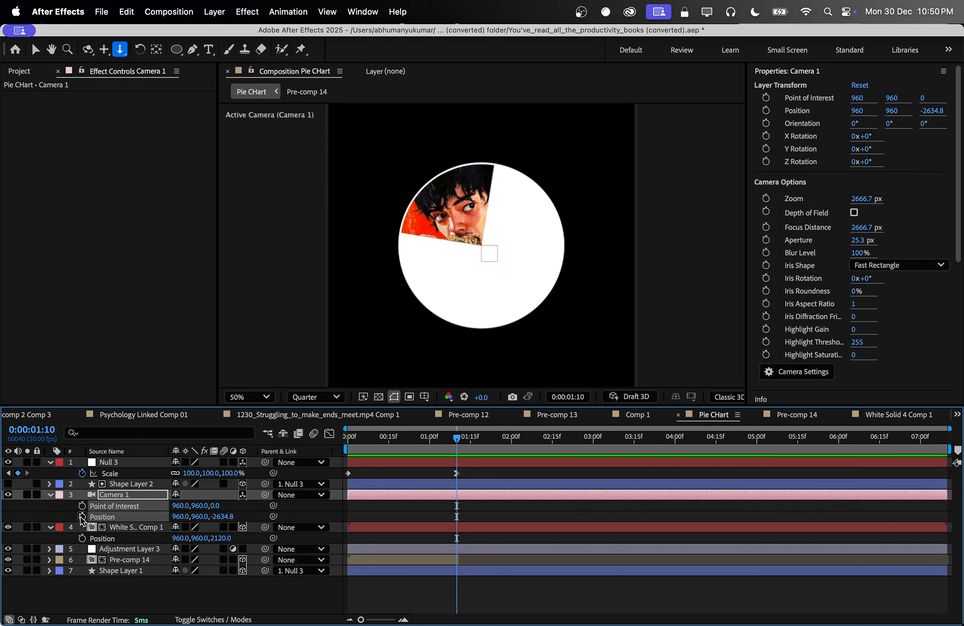
pyautogui.click(83, 516)
# - At 0:00:02:20, move Camera 1 to 885.8, 826.2, -190 so the noodles image fills the frame, and Easy Ease its keyframes
pyautogui.press('space')
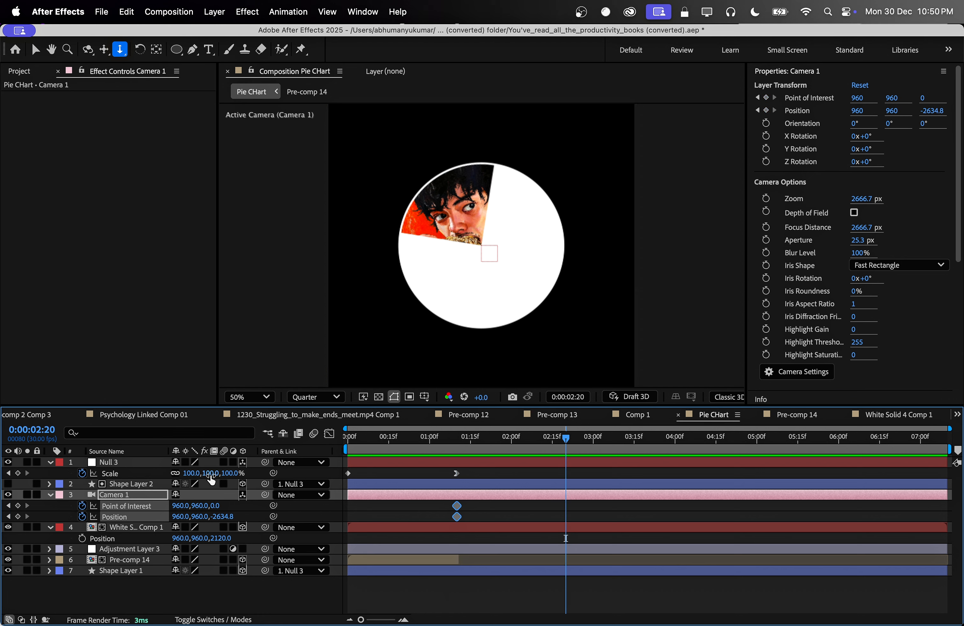
pyautogui.moveTo(469, 218); pyautogui.dragTo(572, 178)
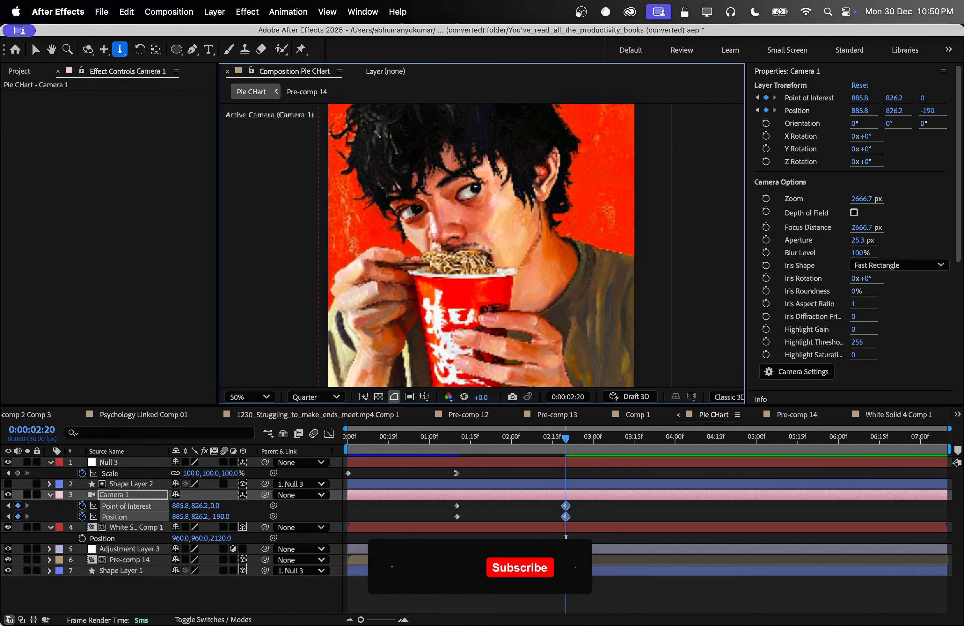
pyautogui.click(581, 507)
pyautogui.moveTo(581, 507); pyautogui.dragTo(393, 522)
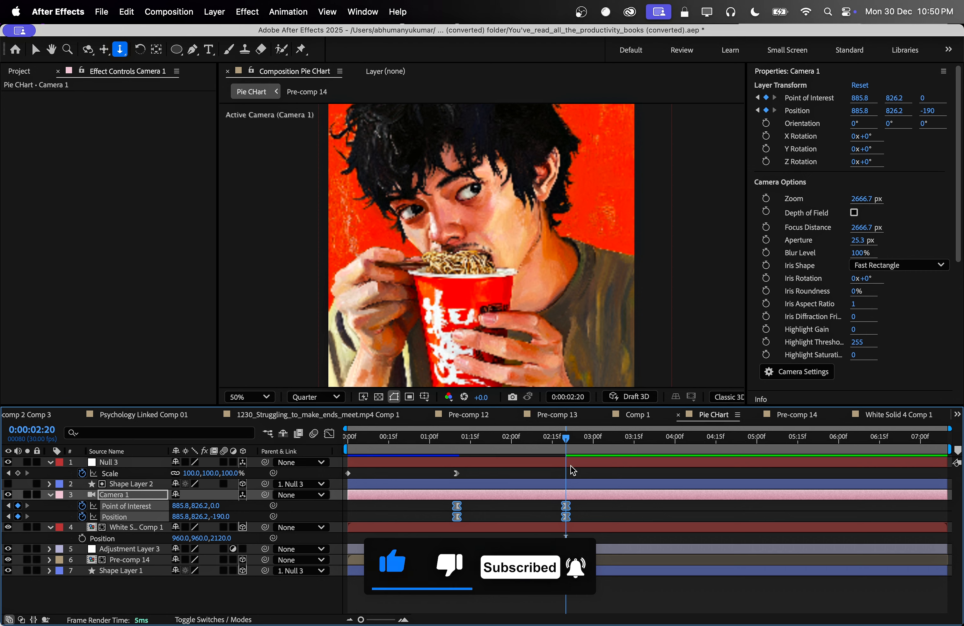
# - Reshape Camera 1's push-in speed curve into a sharp early peak with a long slow-out, and play back the animation
pyautogui.click(329, 433)
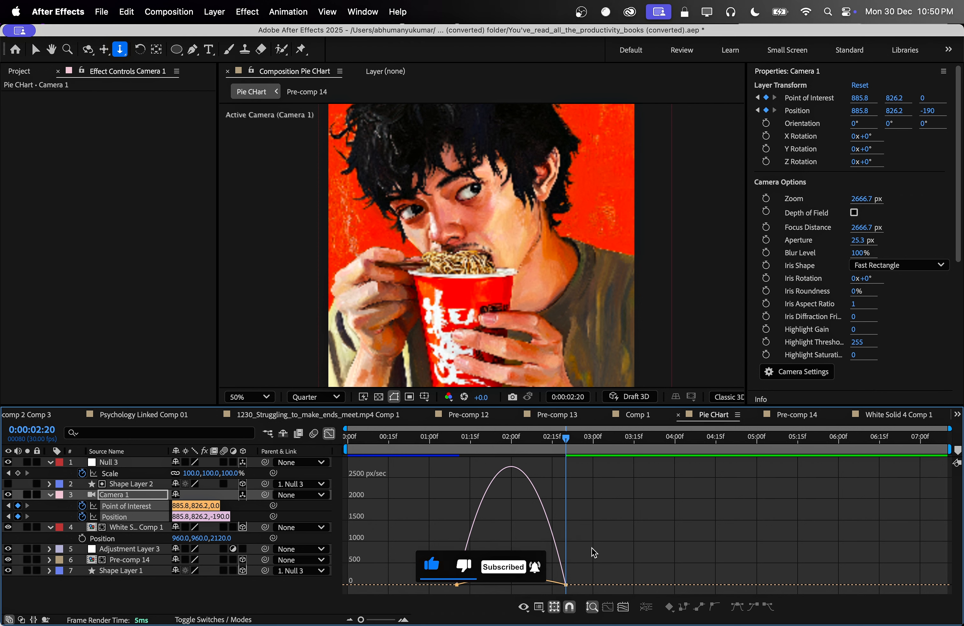
pyautogui.moveTo(591, 539); pyautogui.dragTo(510, 583)
pyautogui.moveTo(581, 452); pyautogui.dragTo(345, 496)
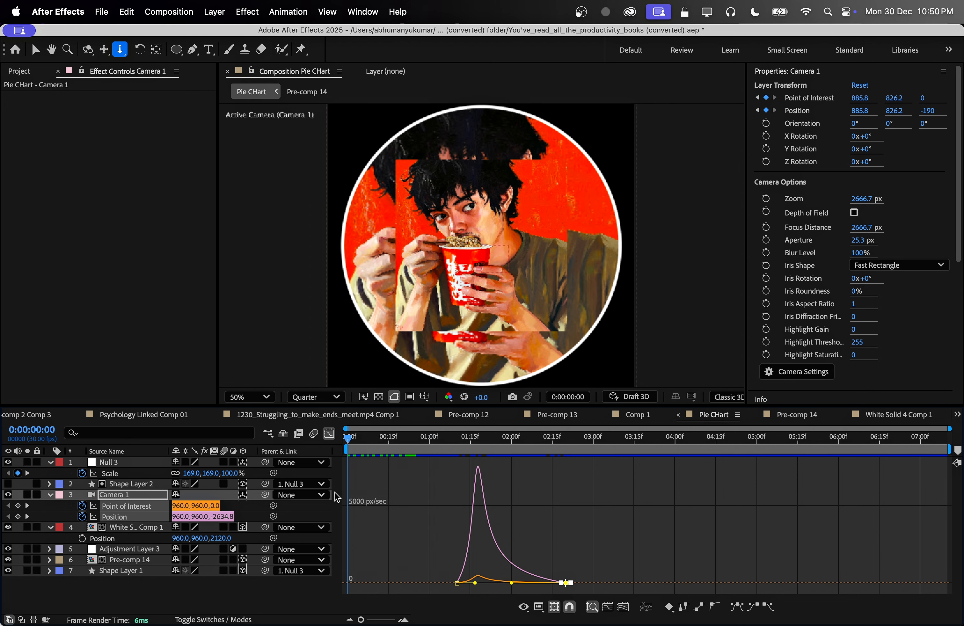
pyautogui.press('space')
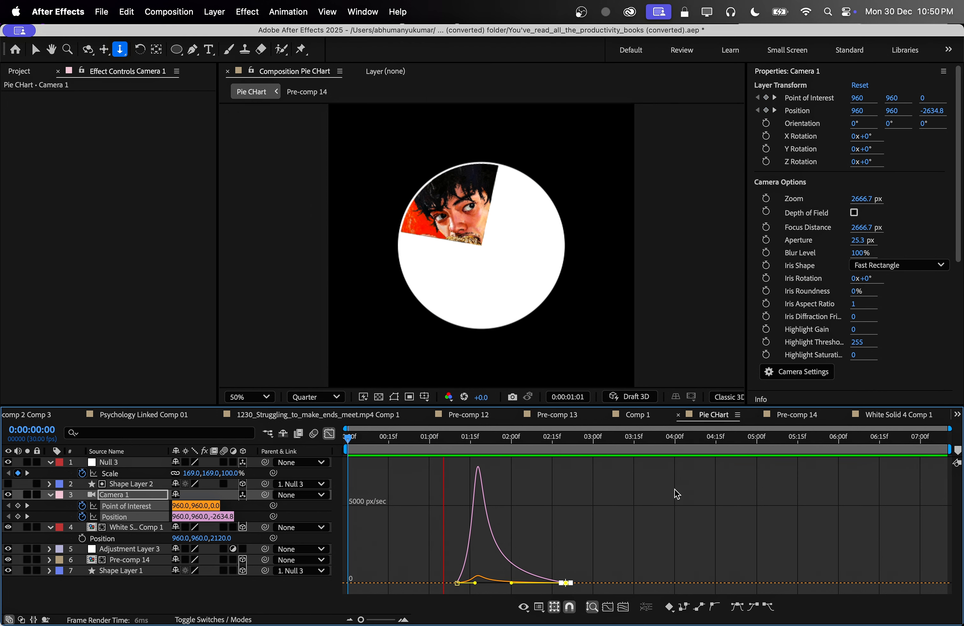
pyautogui.click(573, 459)
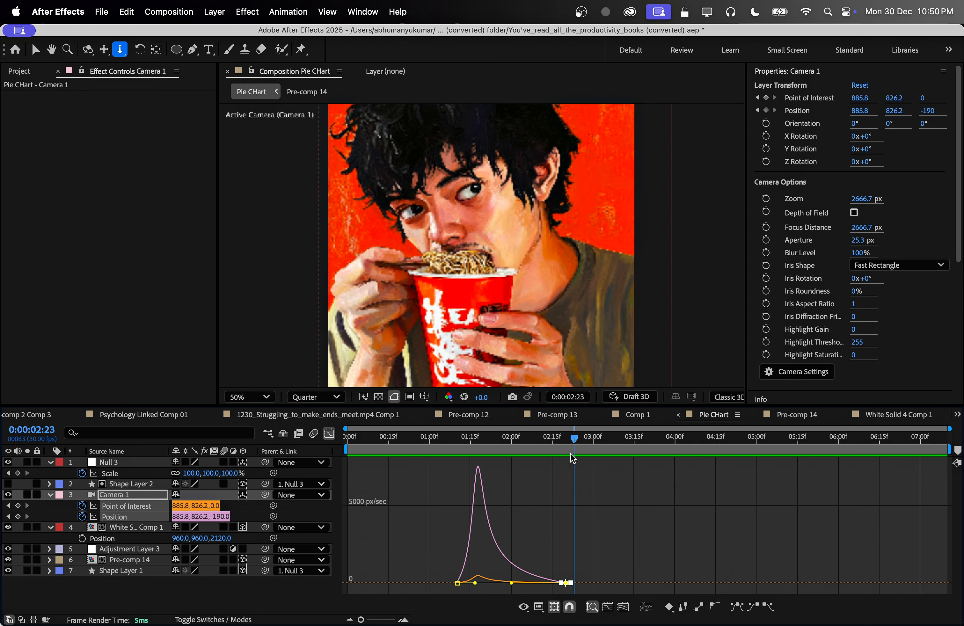
# - At 0:00:04:18, keyframe Camera 1 pulled back to Z -2082.6, sharpen the pull-back's speed peak and preview the move
pyautogui.moveTo(575, 448); pyautogui.dragTo(726, 456)
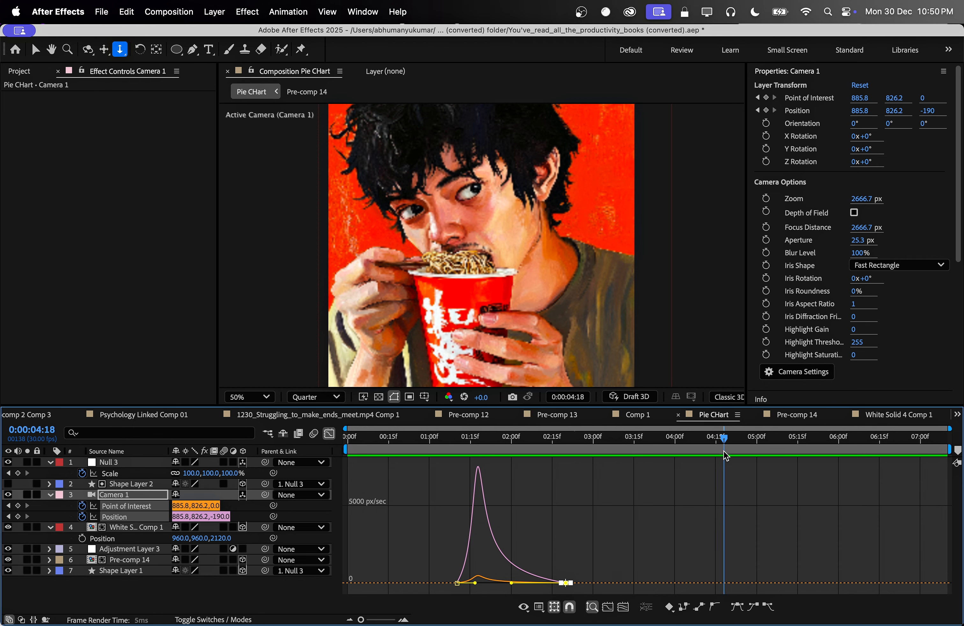
pyautogui.moveTo(463, 236); pyautogui.dragTo(470, 431)
pyautogui.moveTo(494, 267); pyautogui.dragTo(511, 445)
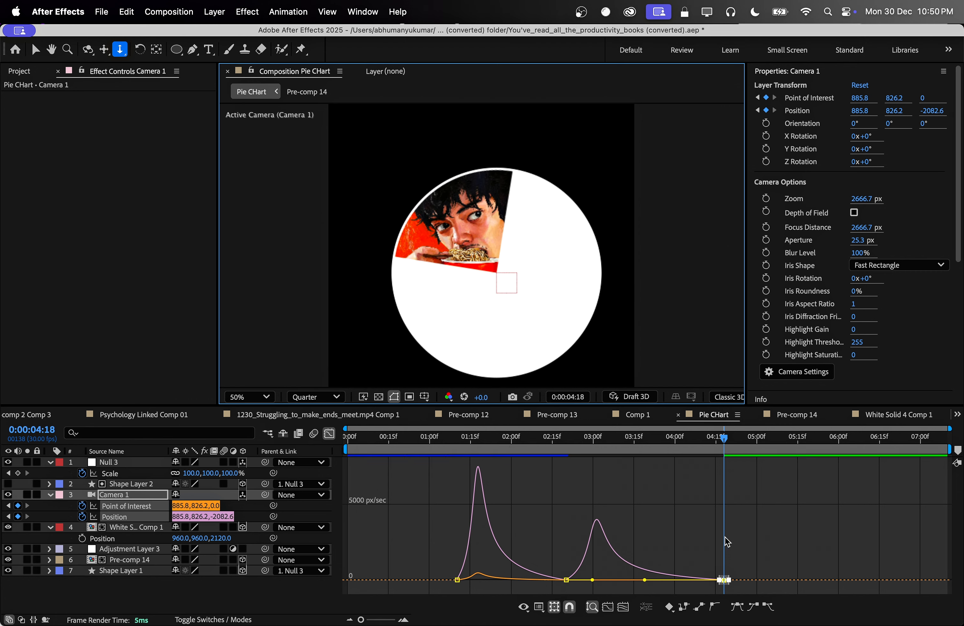
pyautogui.click(567, 580)
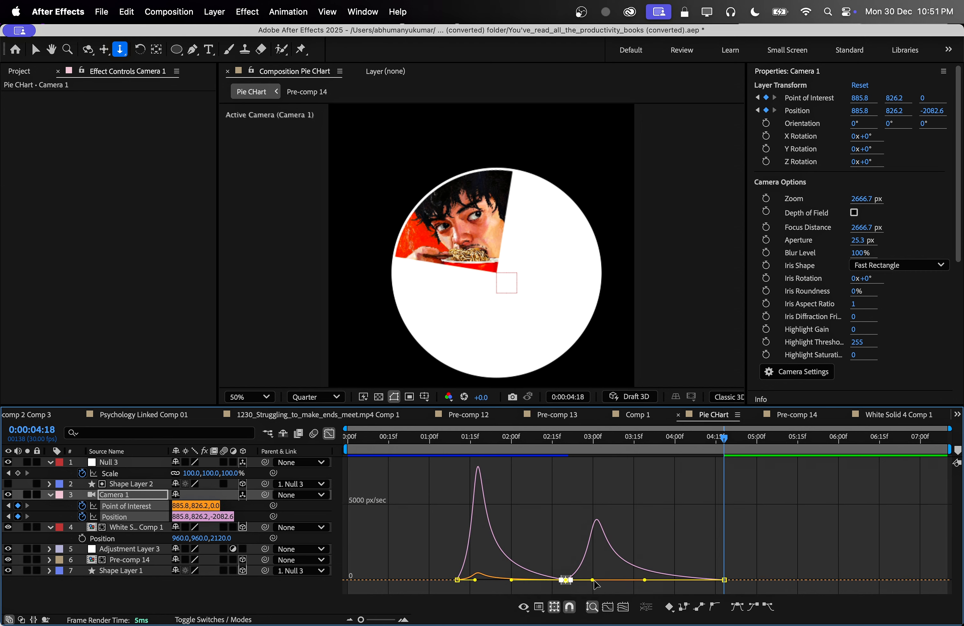
pyautogui.moveTo(593, 581); pyautogui.dragTo(623, 581)
pyautogui.moveTo(735, 451); pyautogui.dragTo(457, 476)
pyautogui.press('space')
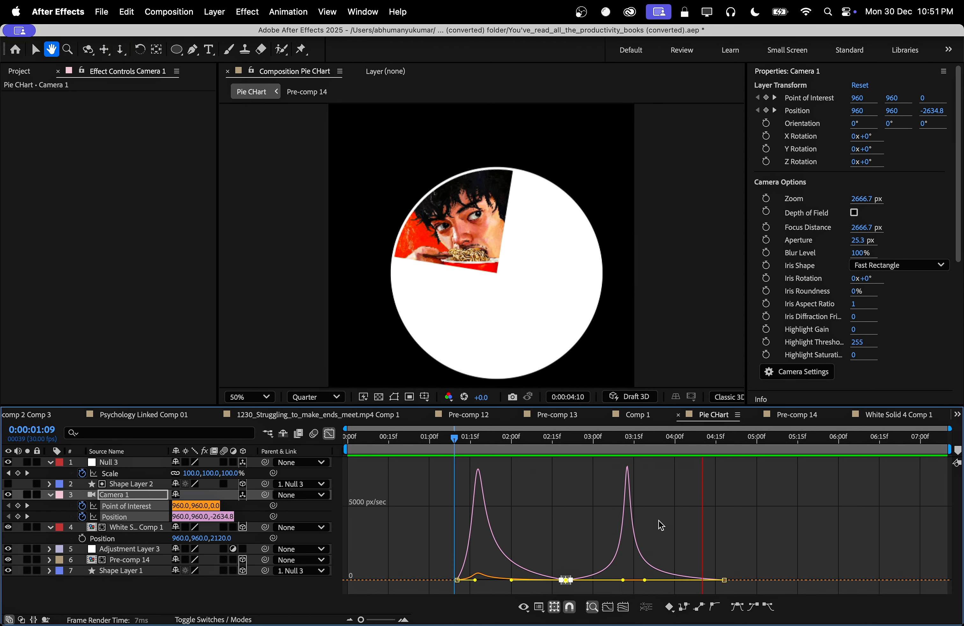
pyautogui.press('space')
# - Scale White Solid 4 Comp 1 up to 120% and check the framing at 0:00:02:23
pyautogui.click(329, 433)
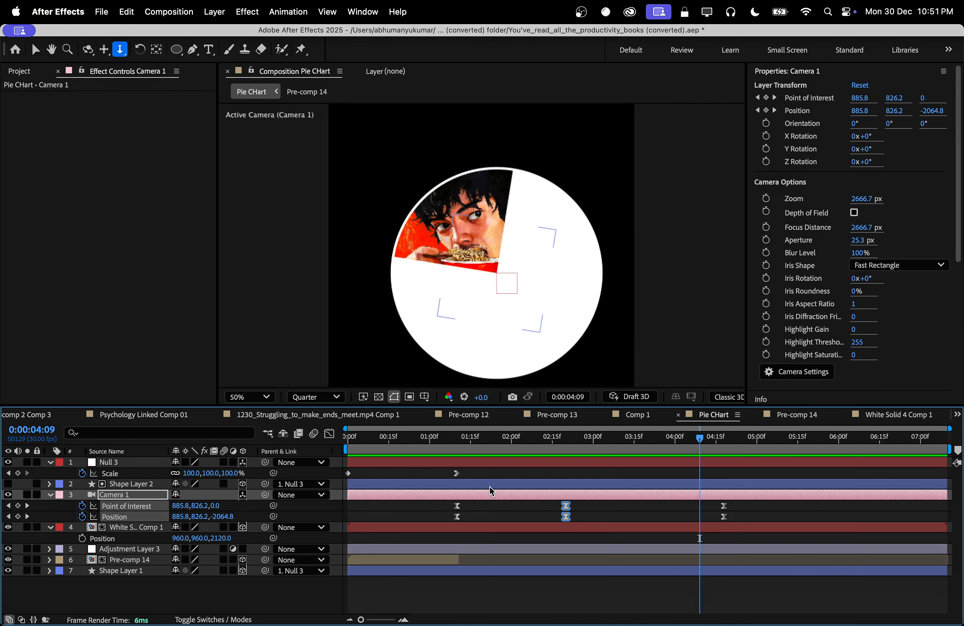
pyautogui.moveTo(665, 454); pyautogui.dragTo(623, 471)
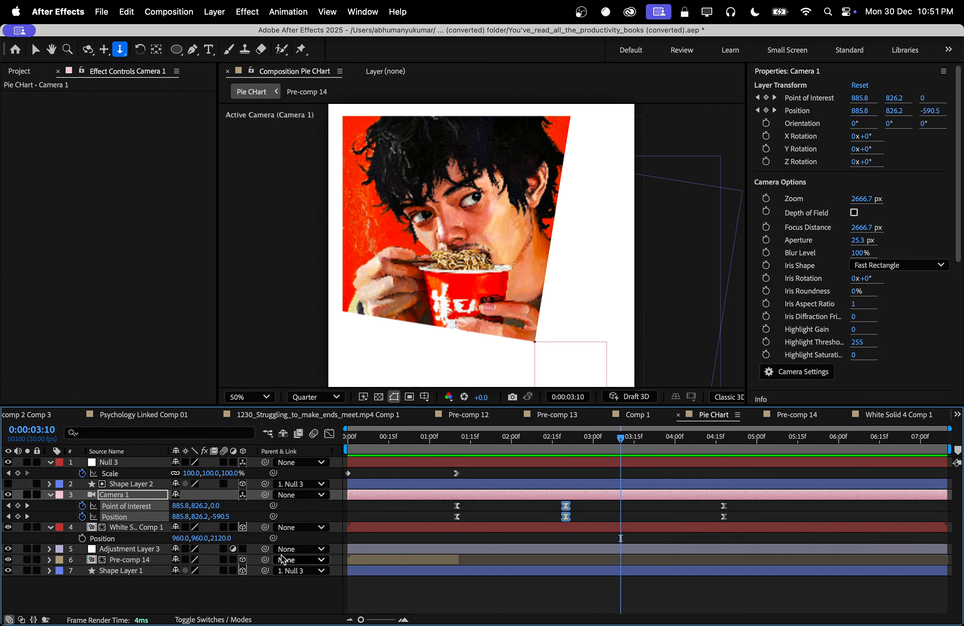
pyautogui.click(135, 540)
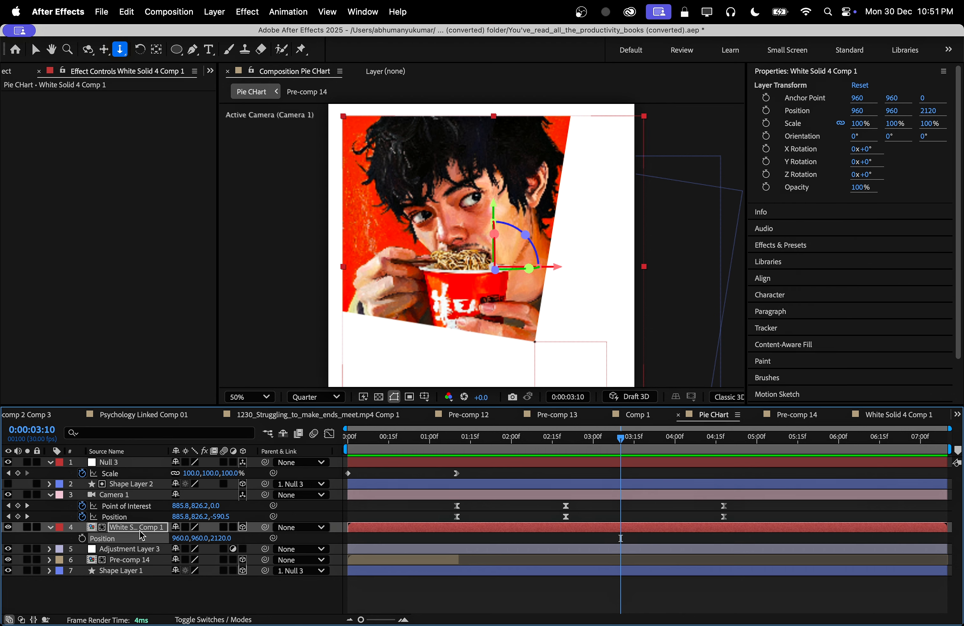
pyautogui.press('s')
pyautogui.moveTo(189, 537); pyautogui.dragTo(202, 540)
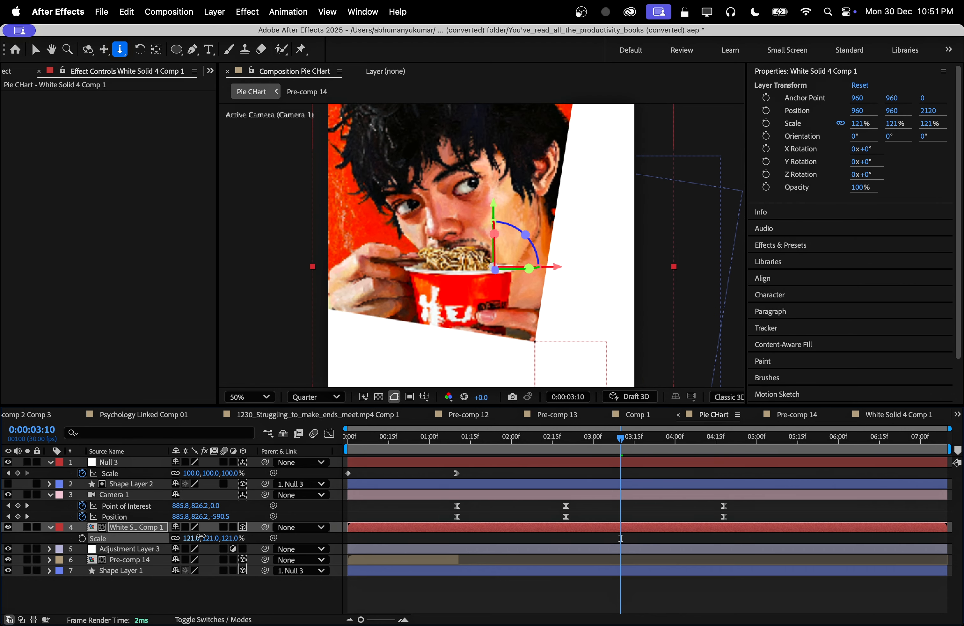
pyautogui.moveTo(618, 439); pyautogui.dragTo(574, 452)
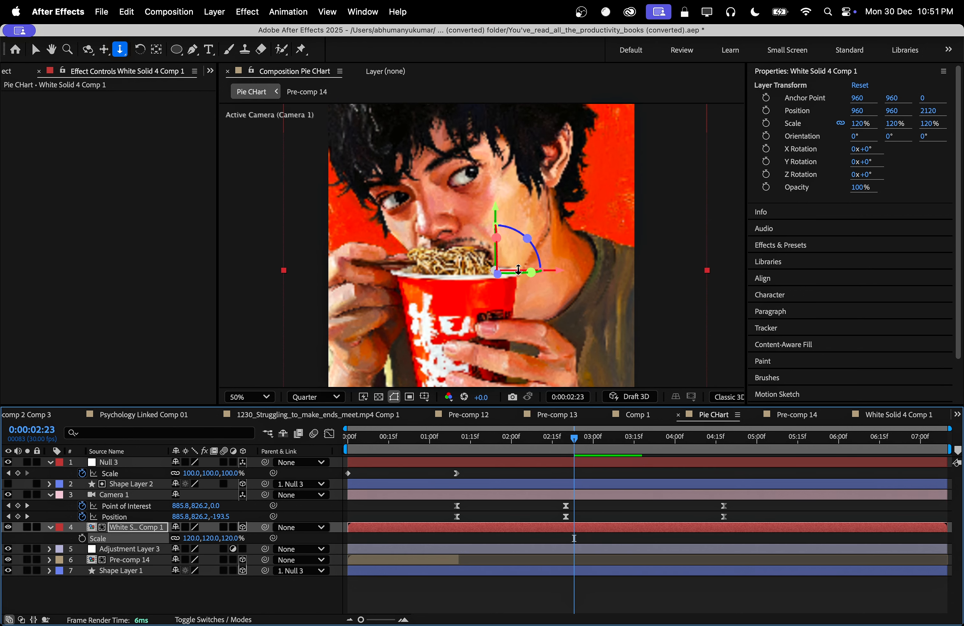
pyautogui.scroll(-2, 518, 270)
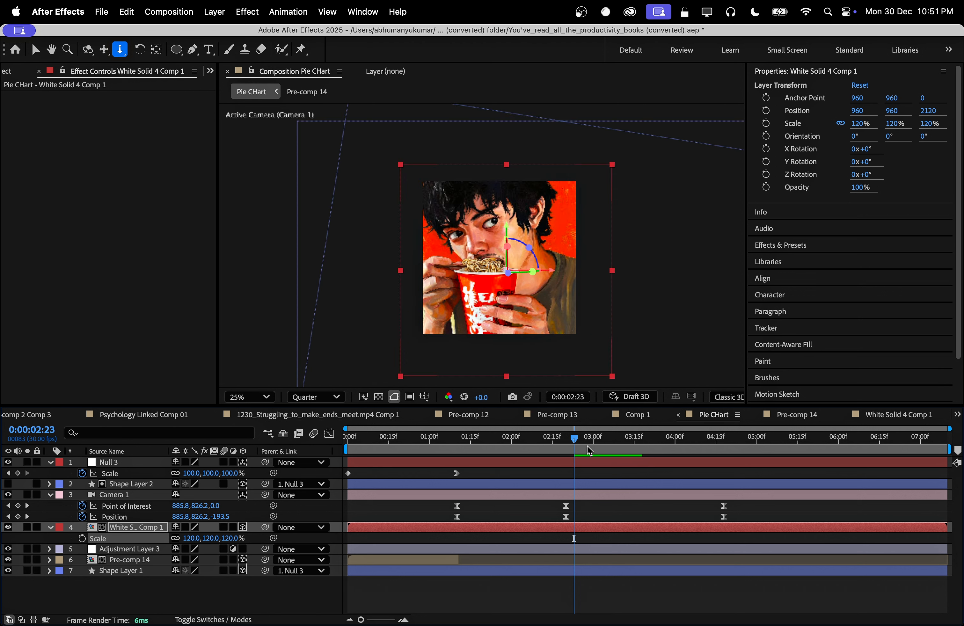
# - Park the playhead at 0:00:03:01 and delete Camera 1's last Point of Interest and Position keyframes at 0:00:04:18
pyautogui.moveTo(577, 443); pyautogui.dragTo(589, 441)
pyautogui.moveTo(606, 438); pyautogui.dragTo(602, 438)
pyautogui.moveTo(748, 502); pyautogui.dragTo(721, 520)
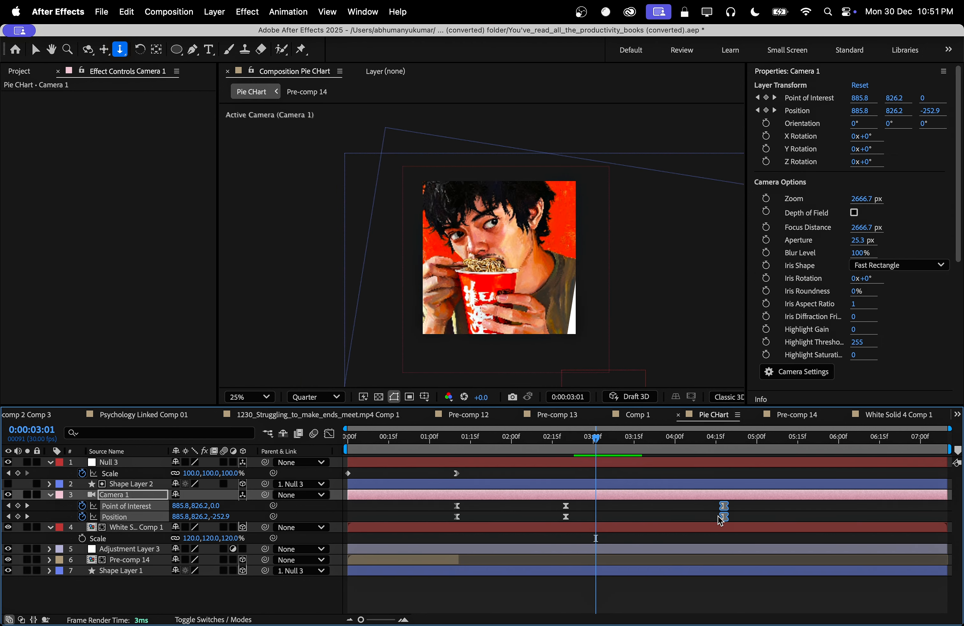
pyautogui.press('Delete')
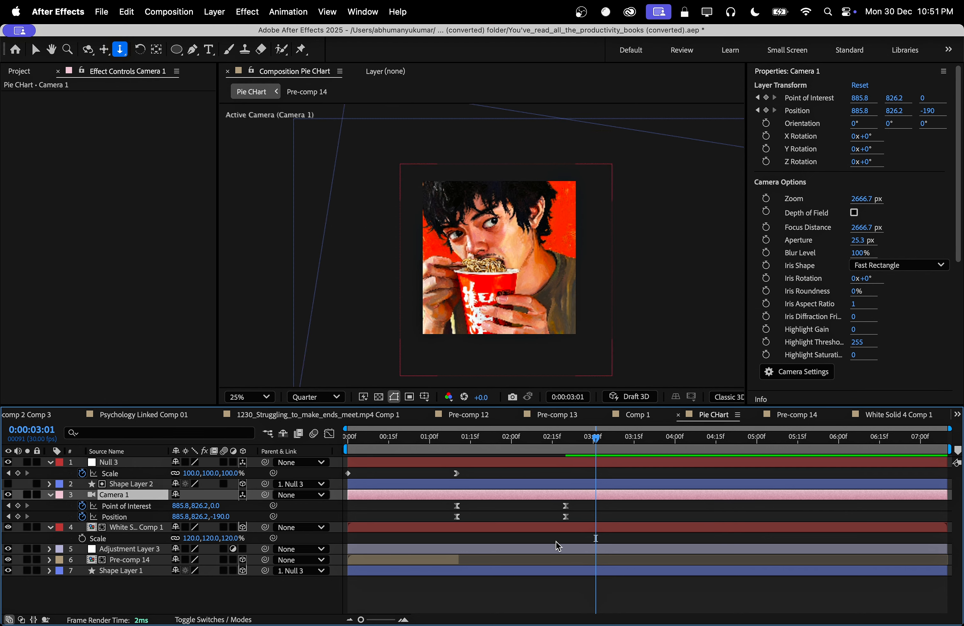
# - Trim the end of Shape Layer 2 to 0:00:03:01, undoing a further shortening of the layer
pyautogui.click(565, 485)
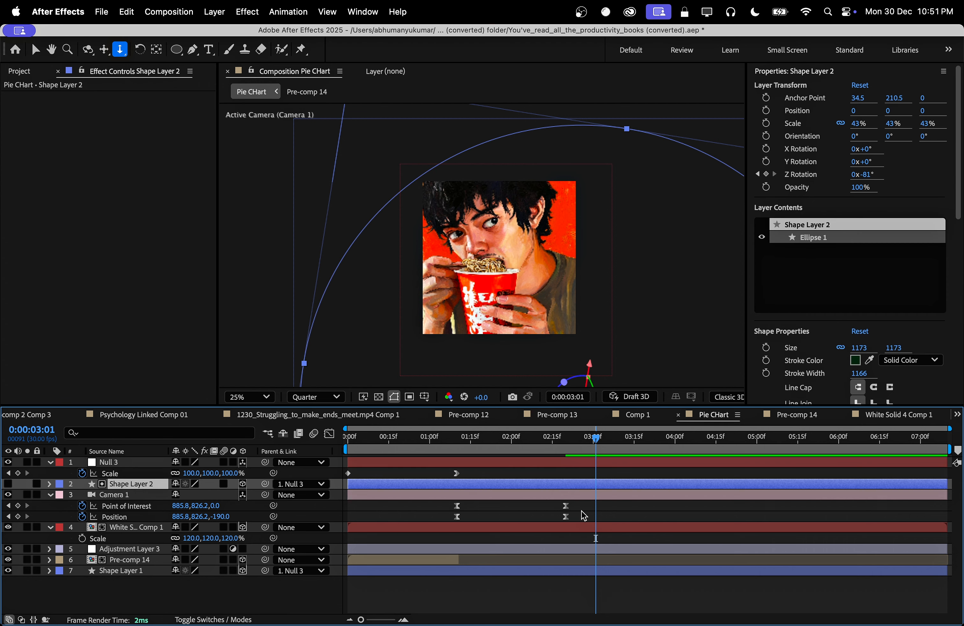
pyautogui.hotkey('alt', ']')
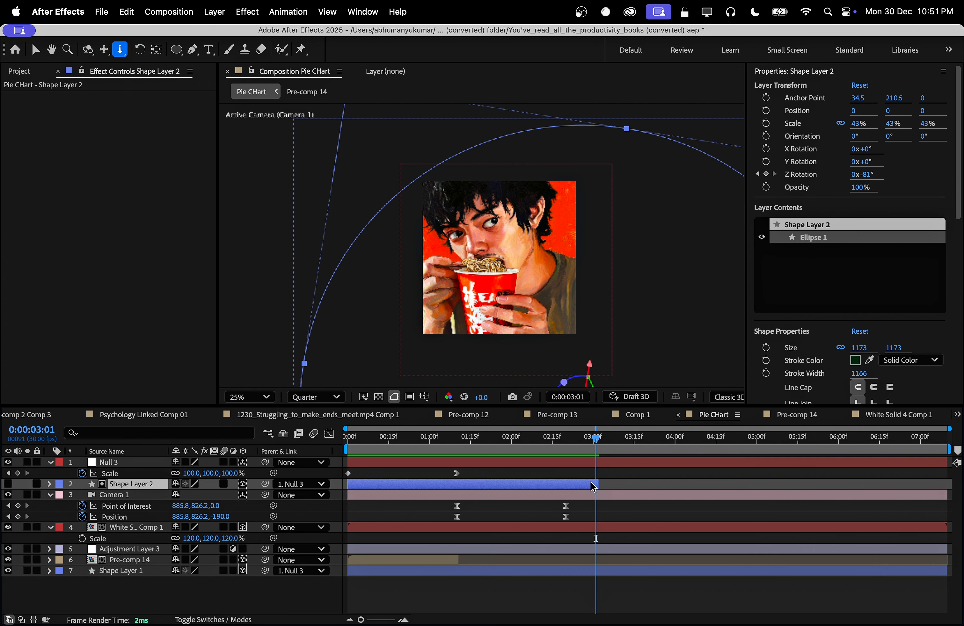
pyautogui.moveTo(597, 483); pyautogui.dragTo(579, 483)
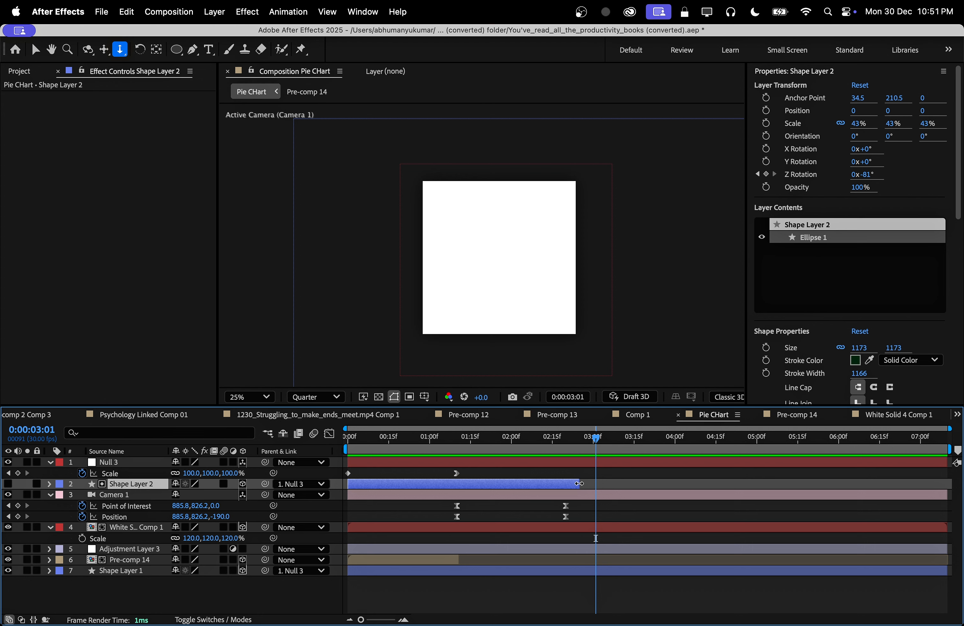
pyautogui.press('super+z')
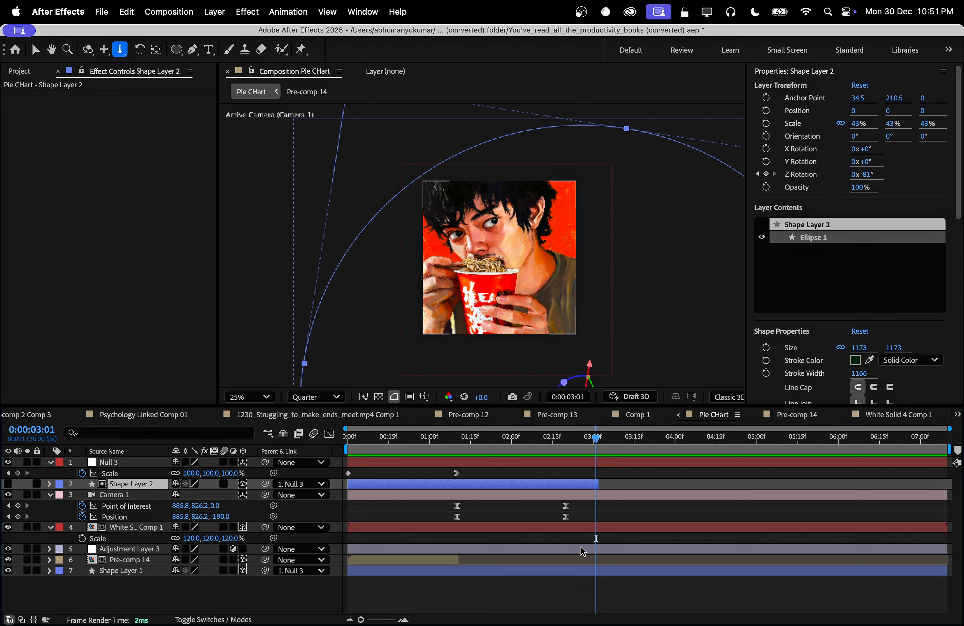
# - Split White Solid 4 Comp 1 at 0:00:03:01 and set the later part's track matte to No Matte
pyautogui.click(610, 529)
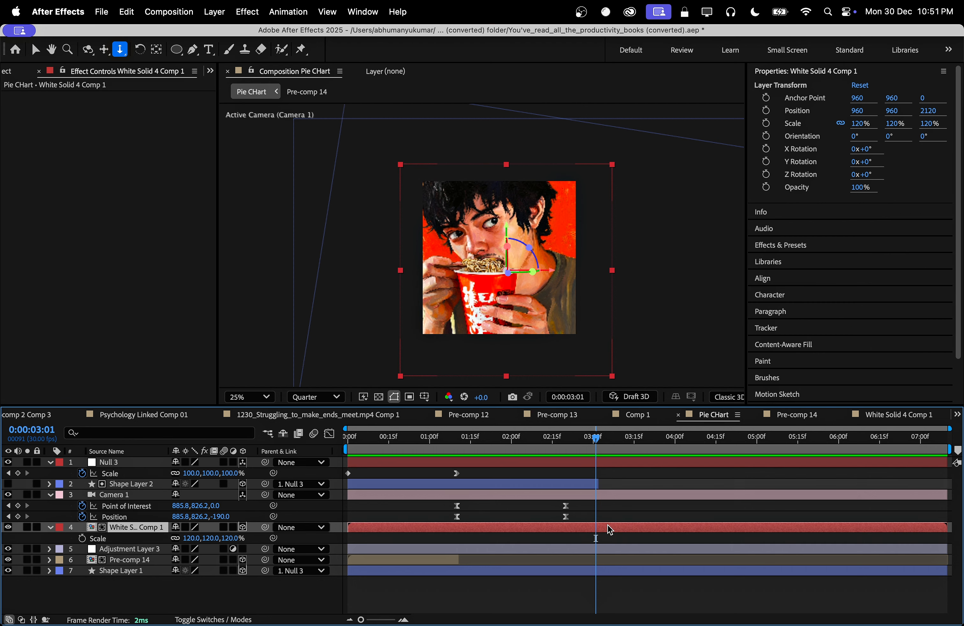
pyautogui.press('super+shift+d')
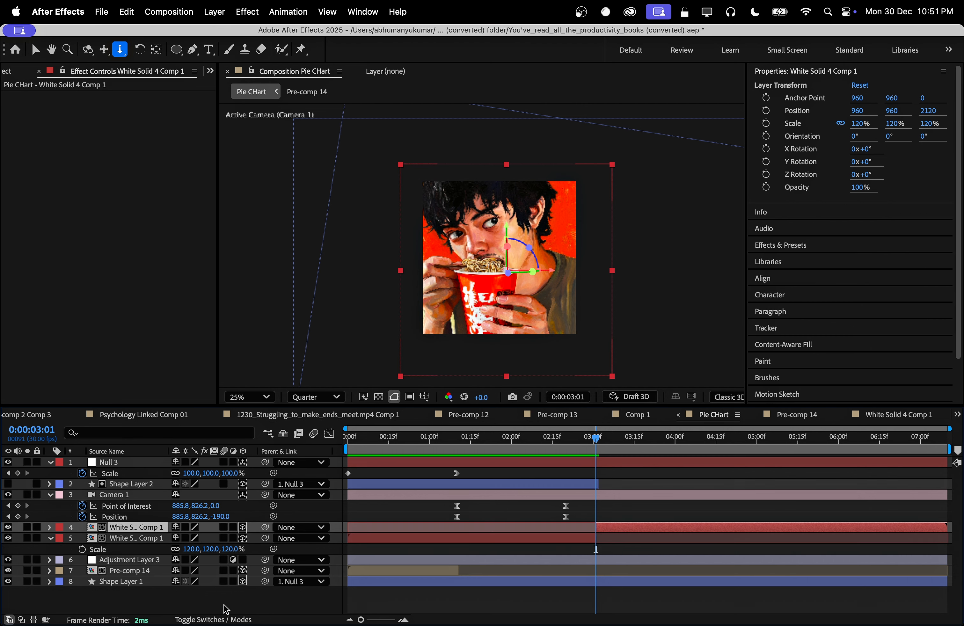
pyautogui.click(213, 619)
pyautogui.click(256, 527)
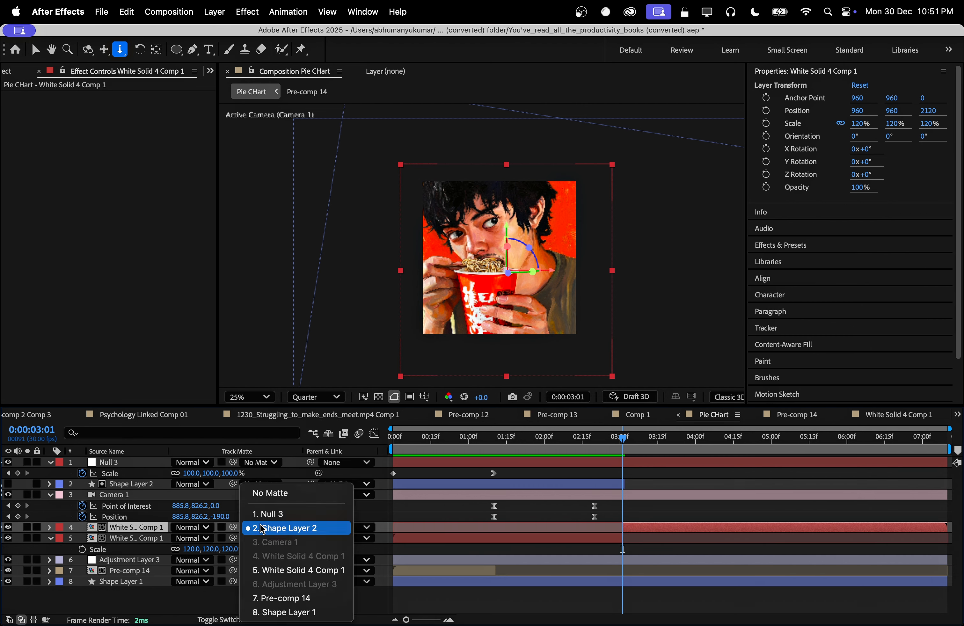
pyautogui.click(287, 493)
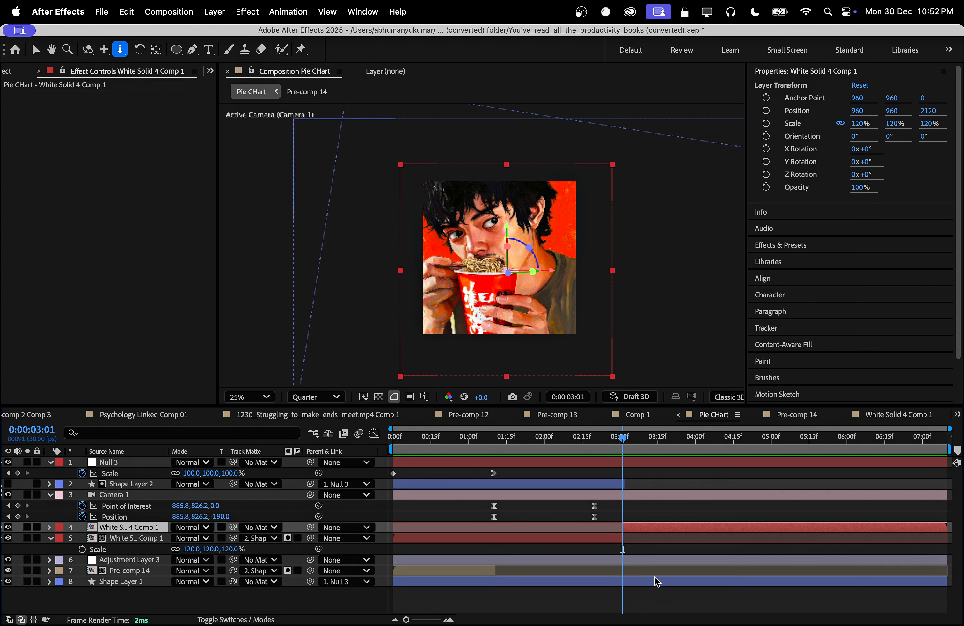
pyautogui.click(633, 443)
pyautogui.moveTo(636, 448); pyautogui.dragTo(696, 443)
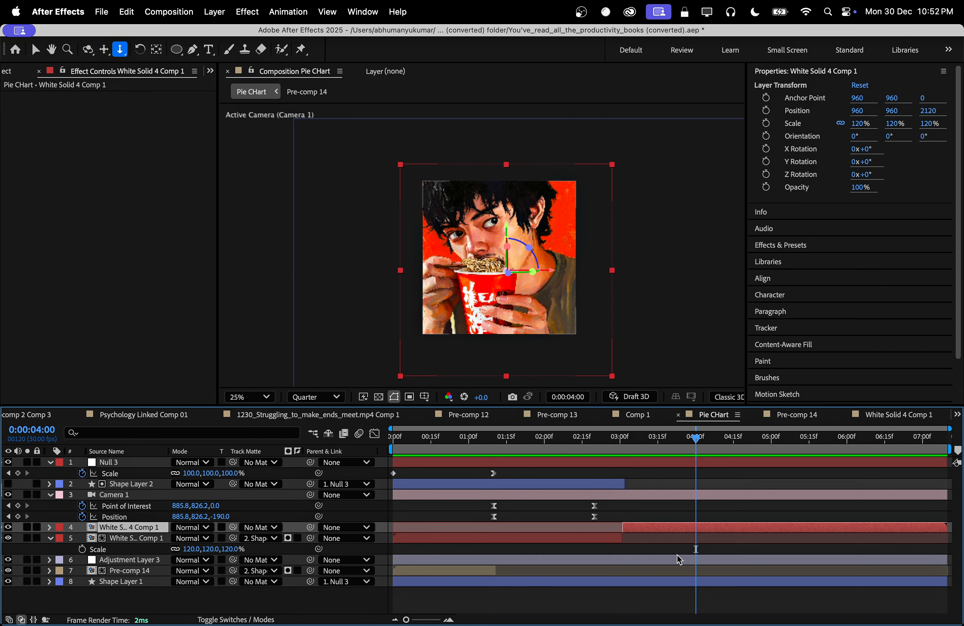
# - Try pulling Camera 1 back and recentring the cup noodles image at 0:00:04:00
pyautogui.moveTo(533, 263); pyautogui.dragTo(550, 422)
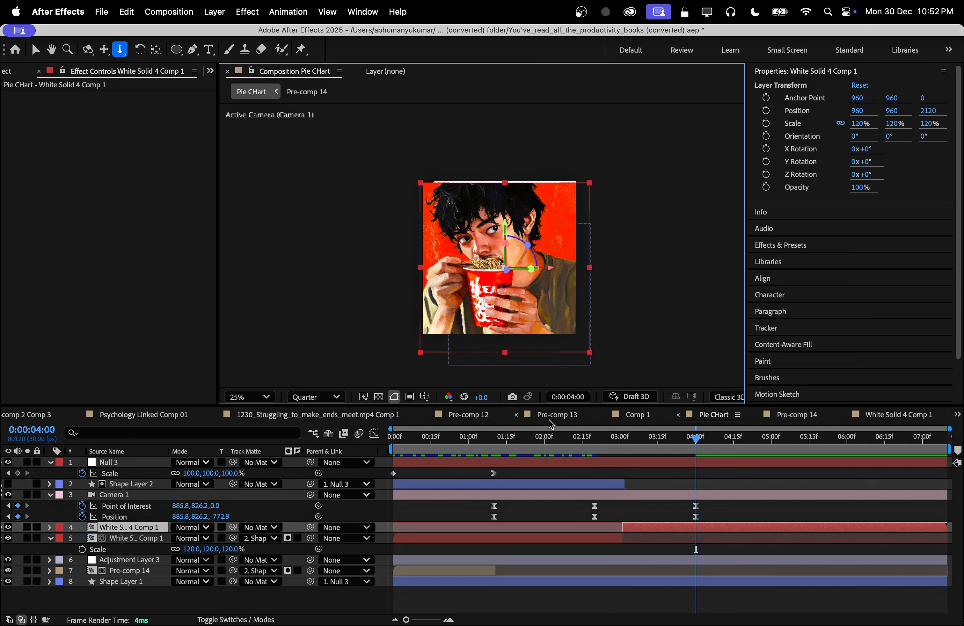
pyautogui.press('2')
pyautogui.moveTo(524, 316); pyautogui.dragTo(514, 293)
pyautogui.press('3')
pyautogui.press('2')
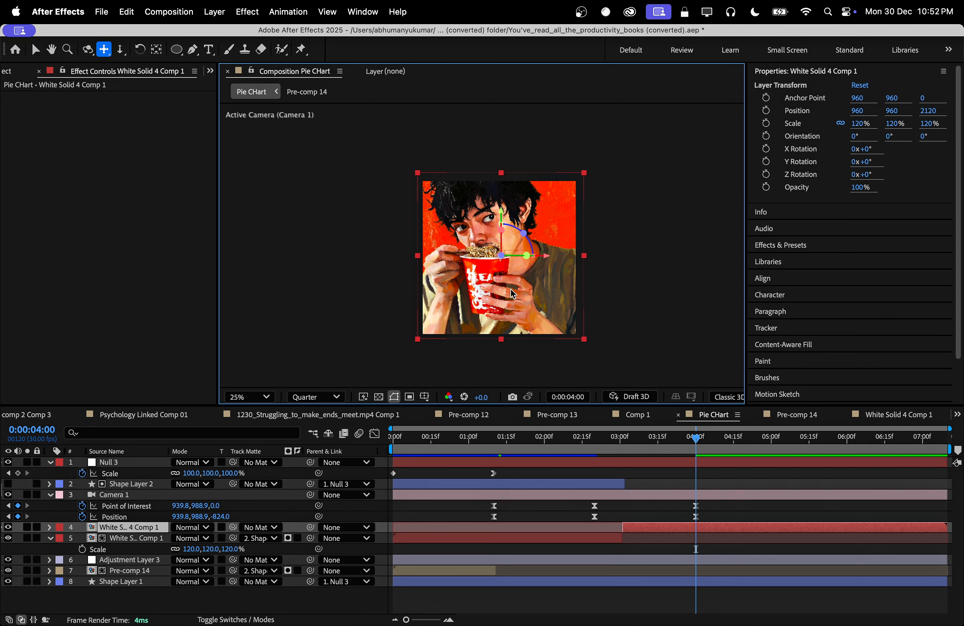
# - Undo the camera moves, the White Solid 4 Comp 1 split, the Shape Layer 2 trim and the deletion of Camera 1's last keyframes
pyautogui.press('super+z')
pyautogui.press('super+z')
pyautogui.press('super+z')
pyautogui.press('super+z')
pyautogui.press('super+z')
pyautogui.press('super+z')
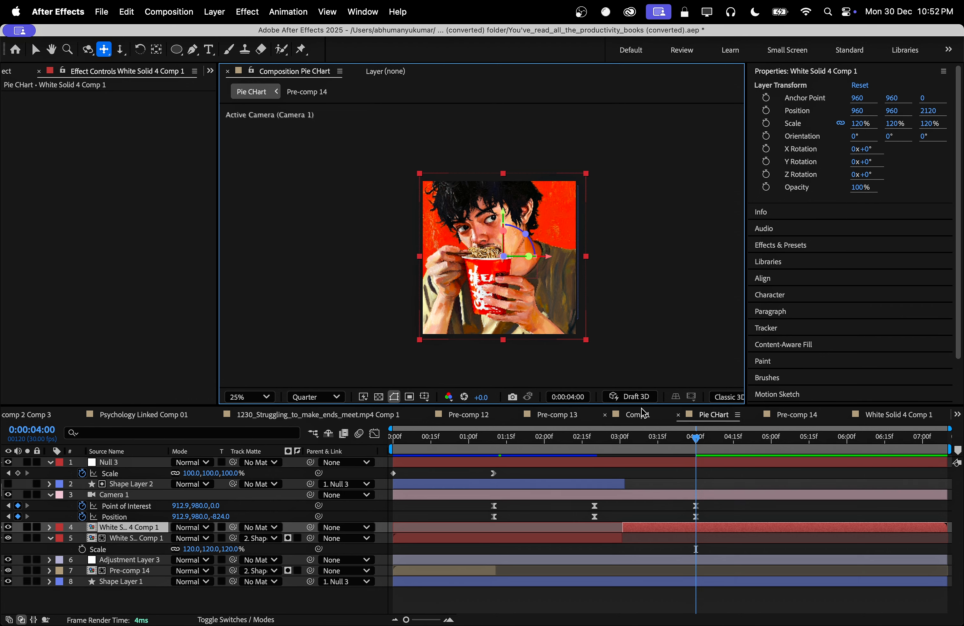
pyautogui.press('super+z')
pyautogui.press('super+z')
pyautogui.press('super+z')
pyautogui.press('super+z')
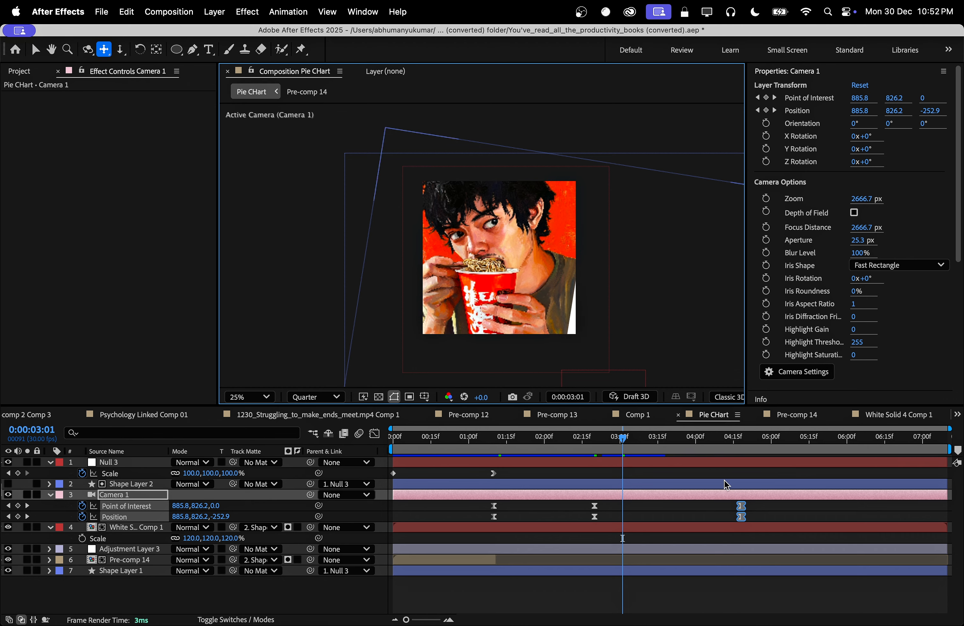
# - Undo the scale-up of White Solid 4 Comp 1 and check the framing at 0:00:03:09
pyautogui.moveTo(623, 439); pyautogui.dragTo(604, 441)
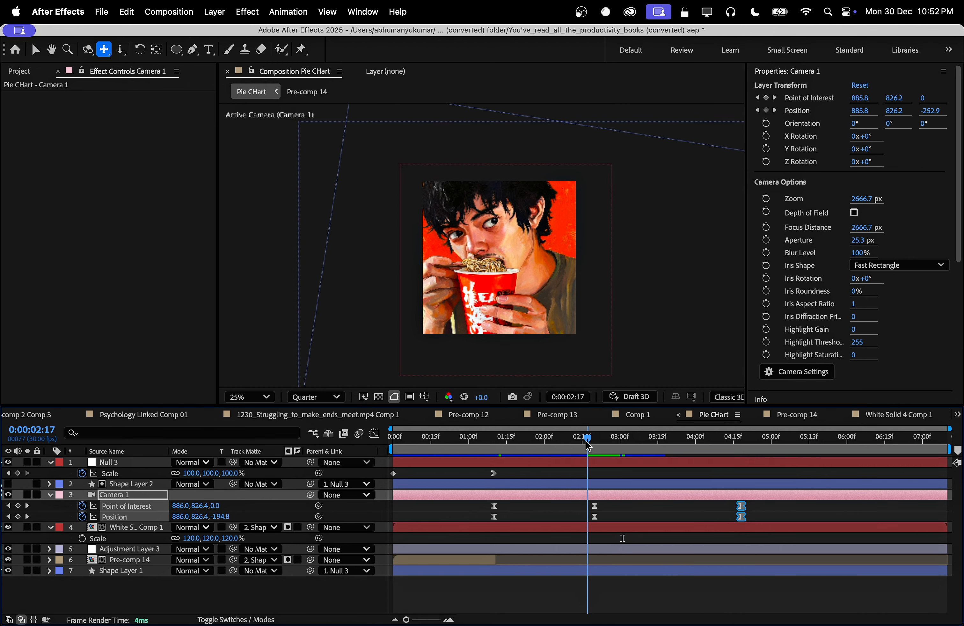
pyautogui.press('super+z')
pyautogui.moveTo(645, 443)
pyautogui.mouseDown()
pyautogui.moveTo(597, 443)
pyautogui.moveTo(661, 443)
pyautogui.moveTo(644, 455)
pyautogui.mouseUp()
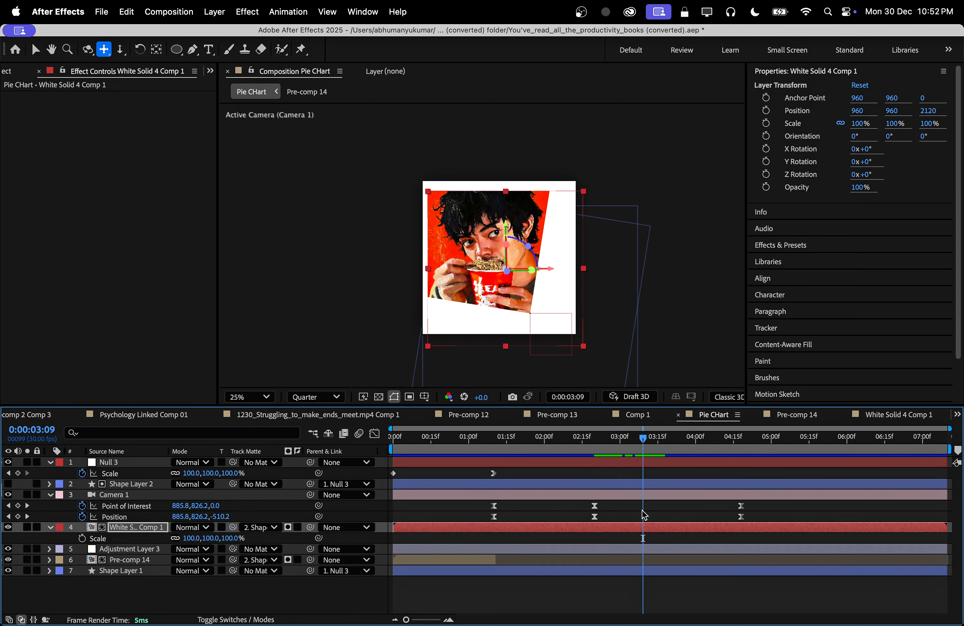
# - Apply the CC RepeTile effect to White Solid 4 Comp 1
pyautogui.click(649, 551)
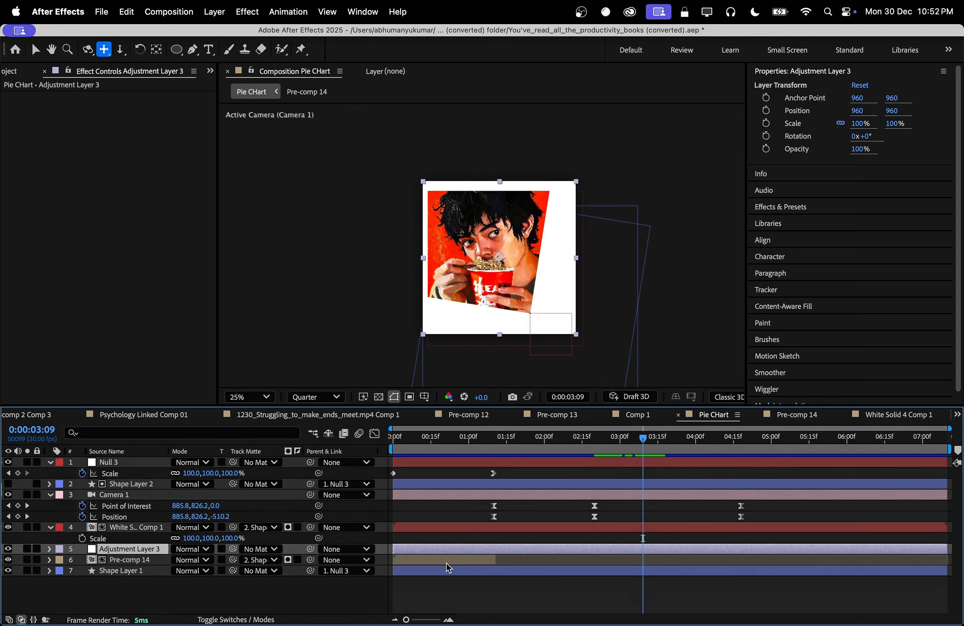
pyautogui.click(132, 528)
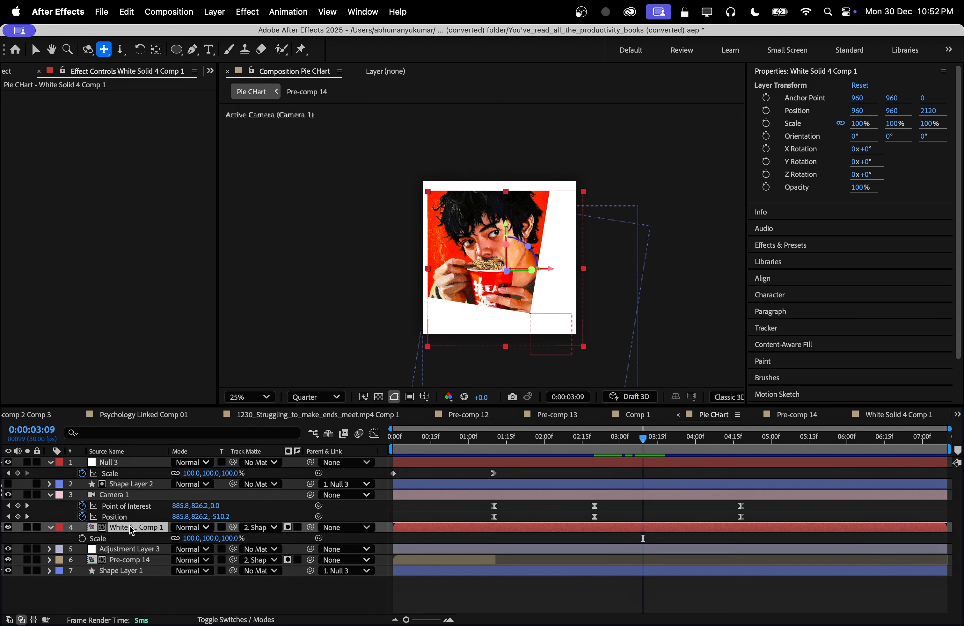
pyautogui.hotkey('ctrl', 'space')
pyautogui.write('re')
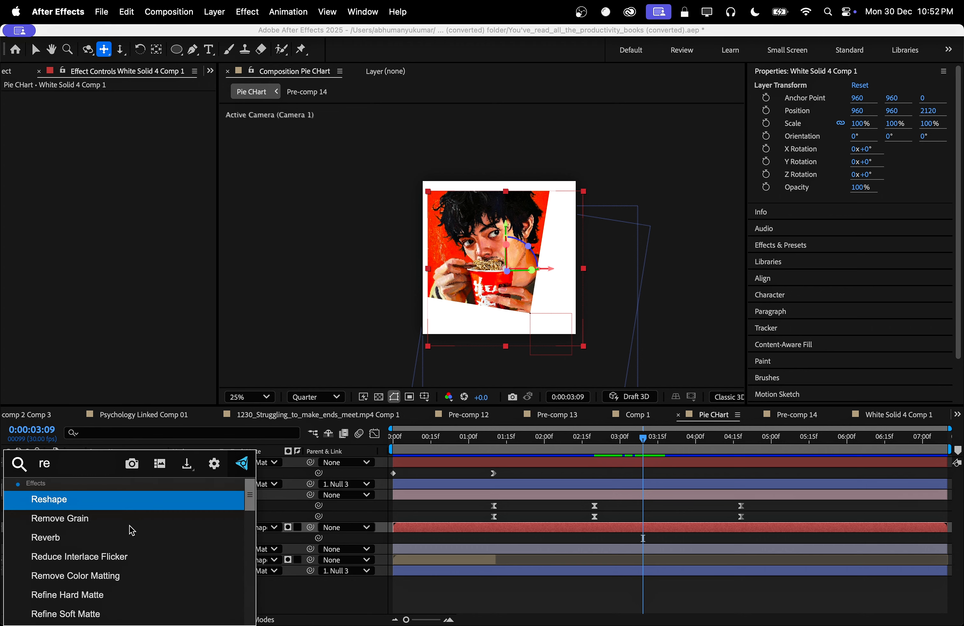
pyautogui.write('pe')
pyautogui.press('Return')
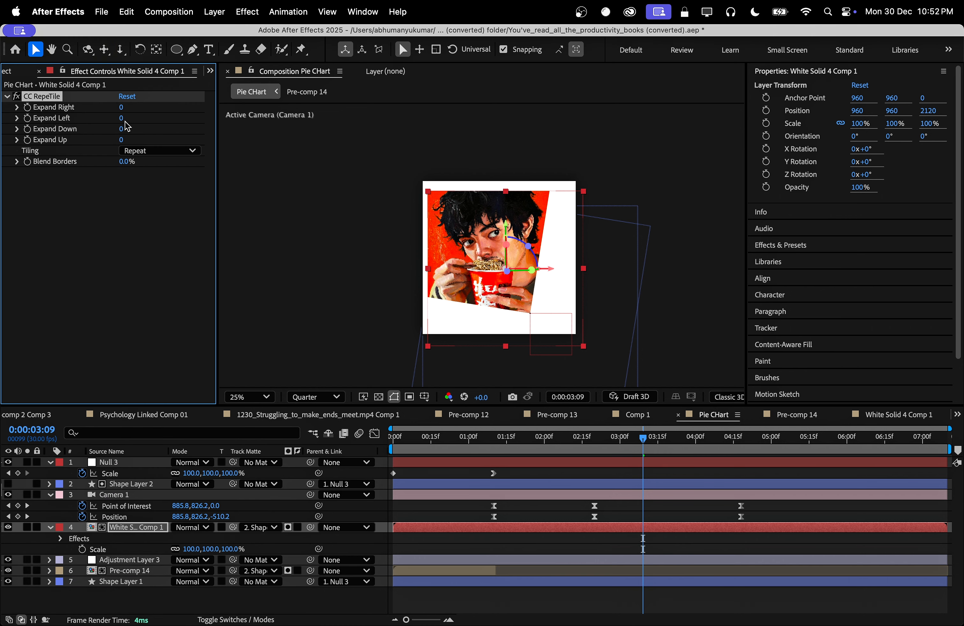
# - Set CC RepeTile's Expand Left to 337 and Expand Up to 396, with Tiling set to Unfold
pyautogui.moveTo(122, 120); pyautogui.dragTo(332, 123)
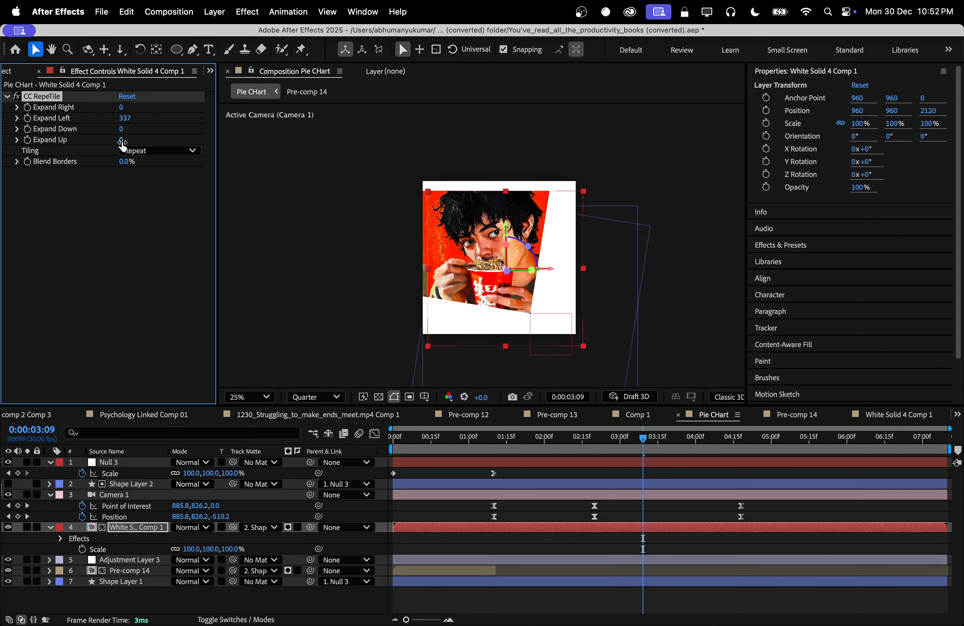
pyautogui.moveTo(123, 143); pyautogui.dragTo(289, 89)
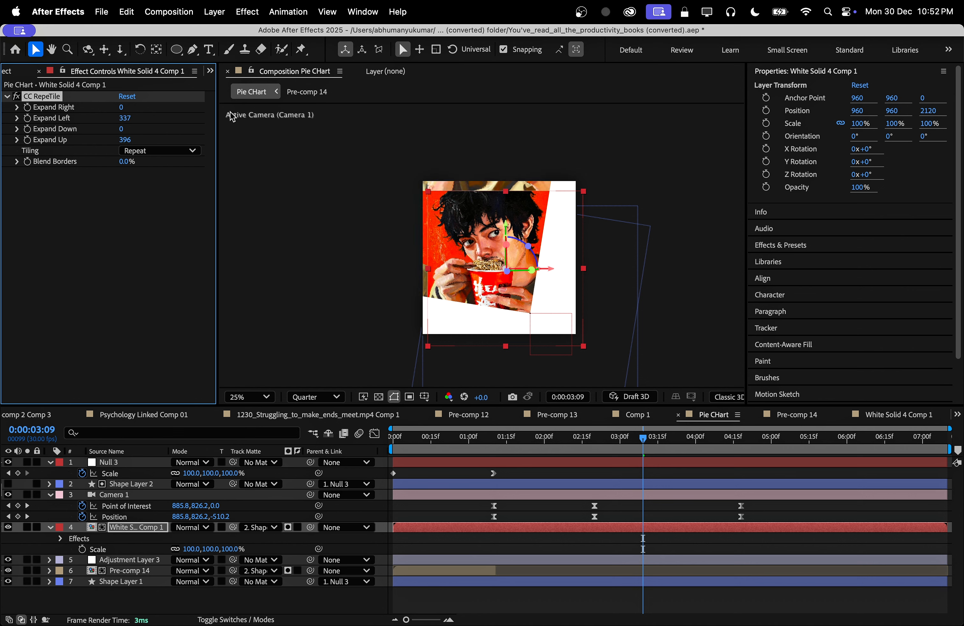
pyautogui.click(184, 155)
pyautogui.click(181, 207)
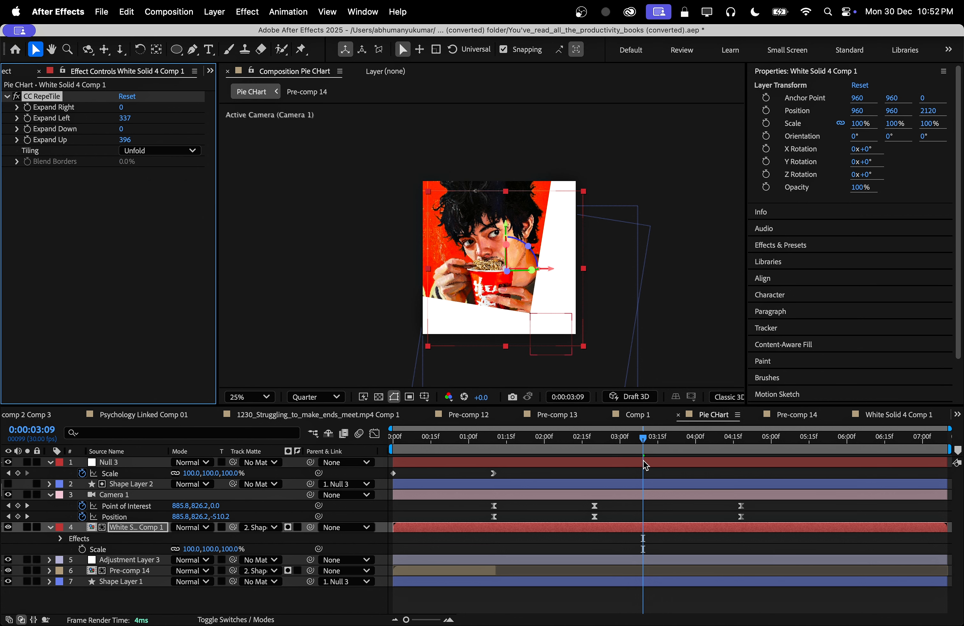
# - Move the playhead to Camera 1's first keyframes at 0:00:01:10 and select Pre-comp 14
pyautogui.moveTo(644, 442); pyautogui.dragTo(495, 451)
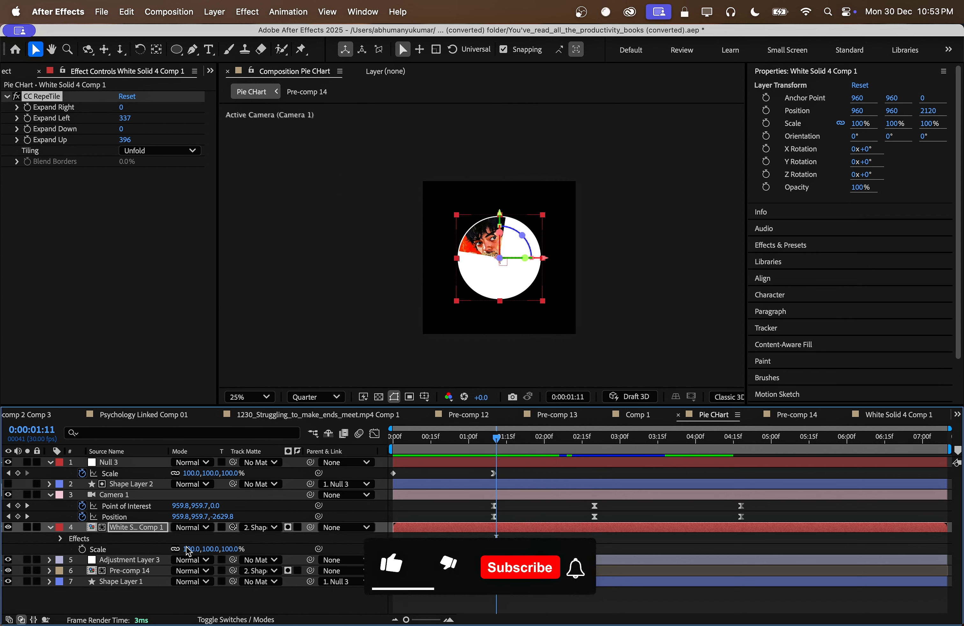
pyautogui.click(7, 506)
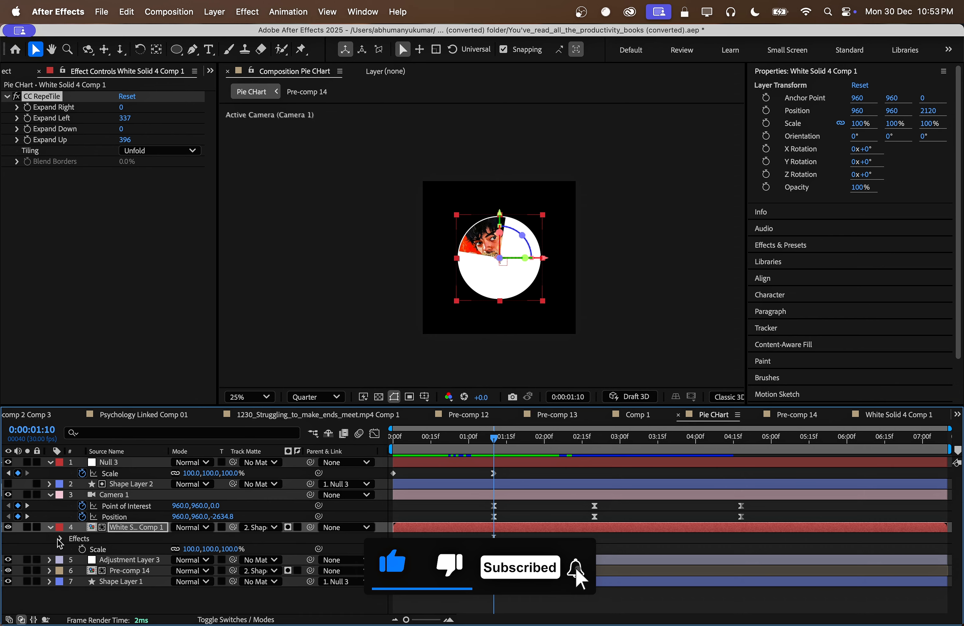
pyautogui.click(133, 571)
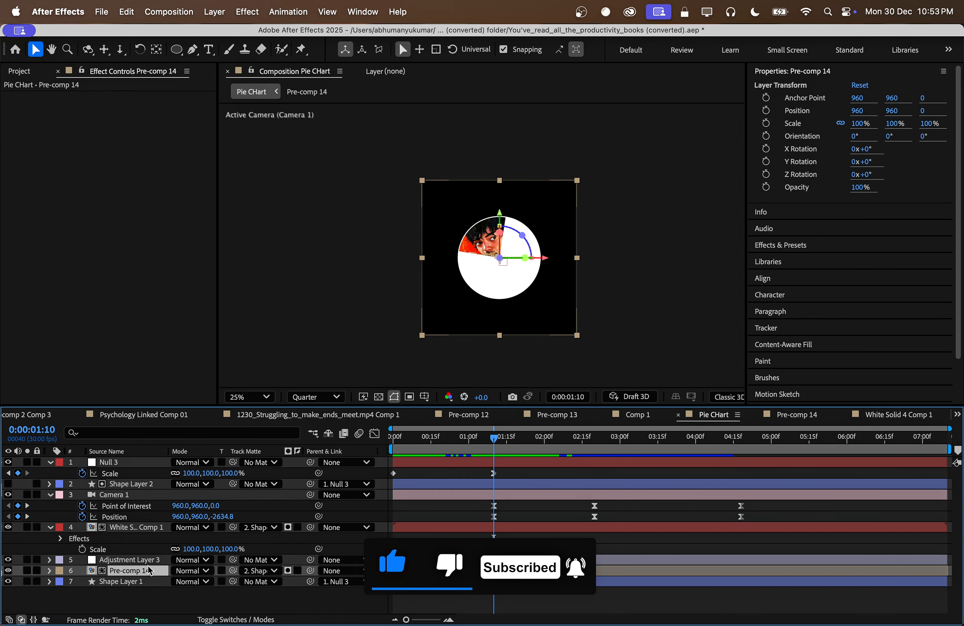